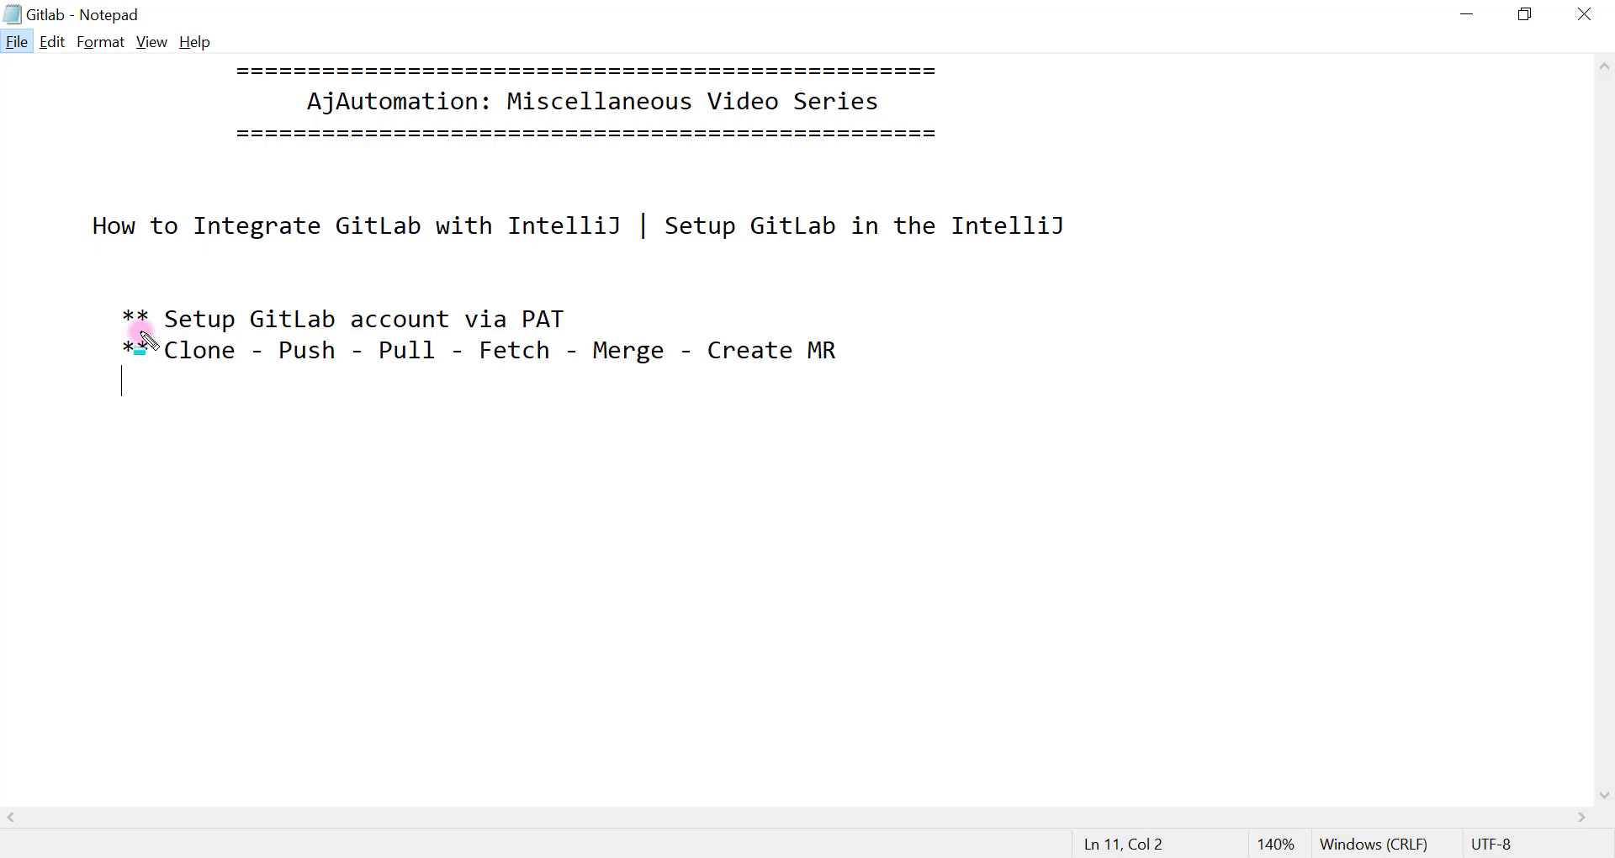
{"action": "mouse_move", "coordinate": [143, 334]}
{"action": "left_mouse_down"}
{"action": "mouse_move", "coordinate": [250, 360]}
{"action": "mouse_move", "coordinate": [252, 380]}
{"action": "left_mouse_up"}
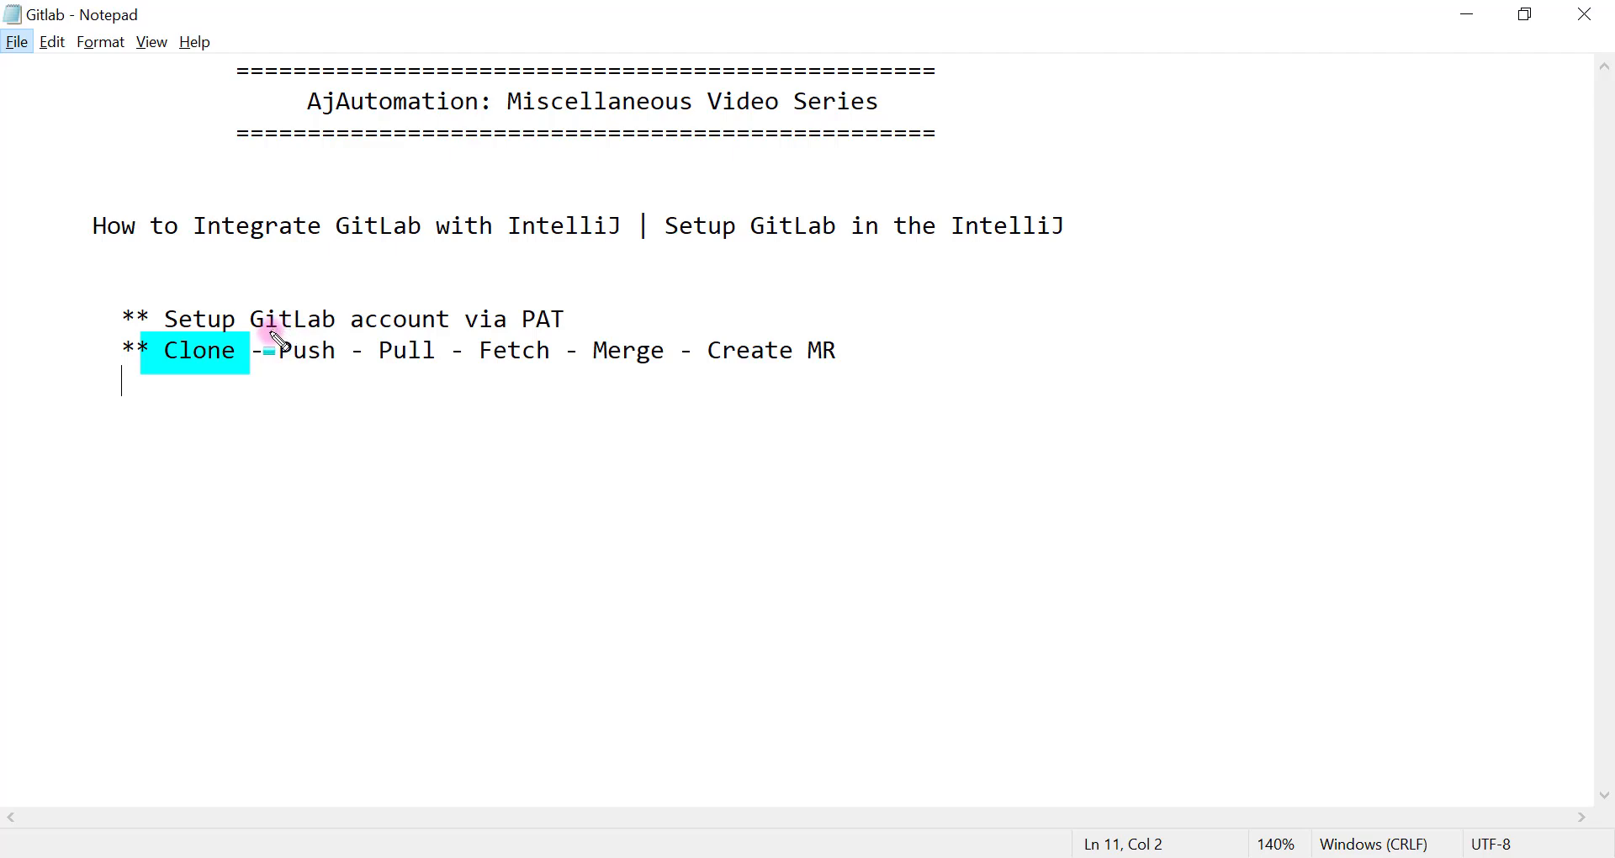
{"action": "mouse_move", "coordinate": [274, 337]}
{"action": "left_mouse_down"}
{"action": "mouse_move", "coordinate": [514, 373]}
{"action": "mouse_move", "coordinate": [890, 389]}
{"action": "left_mouse_up"}
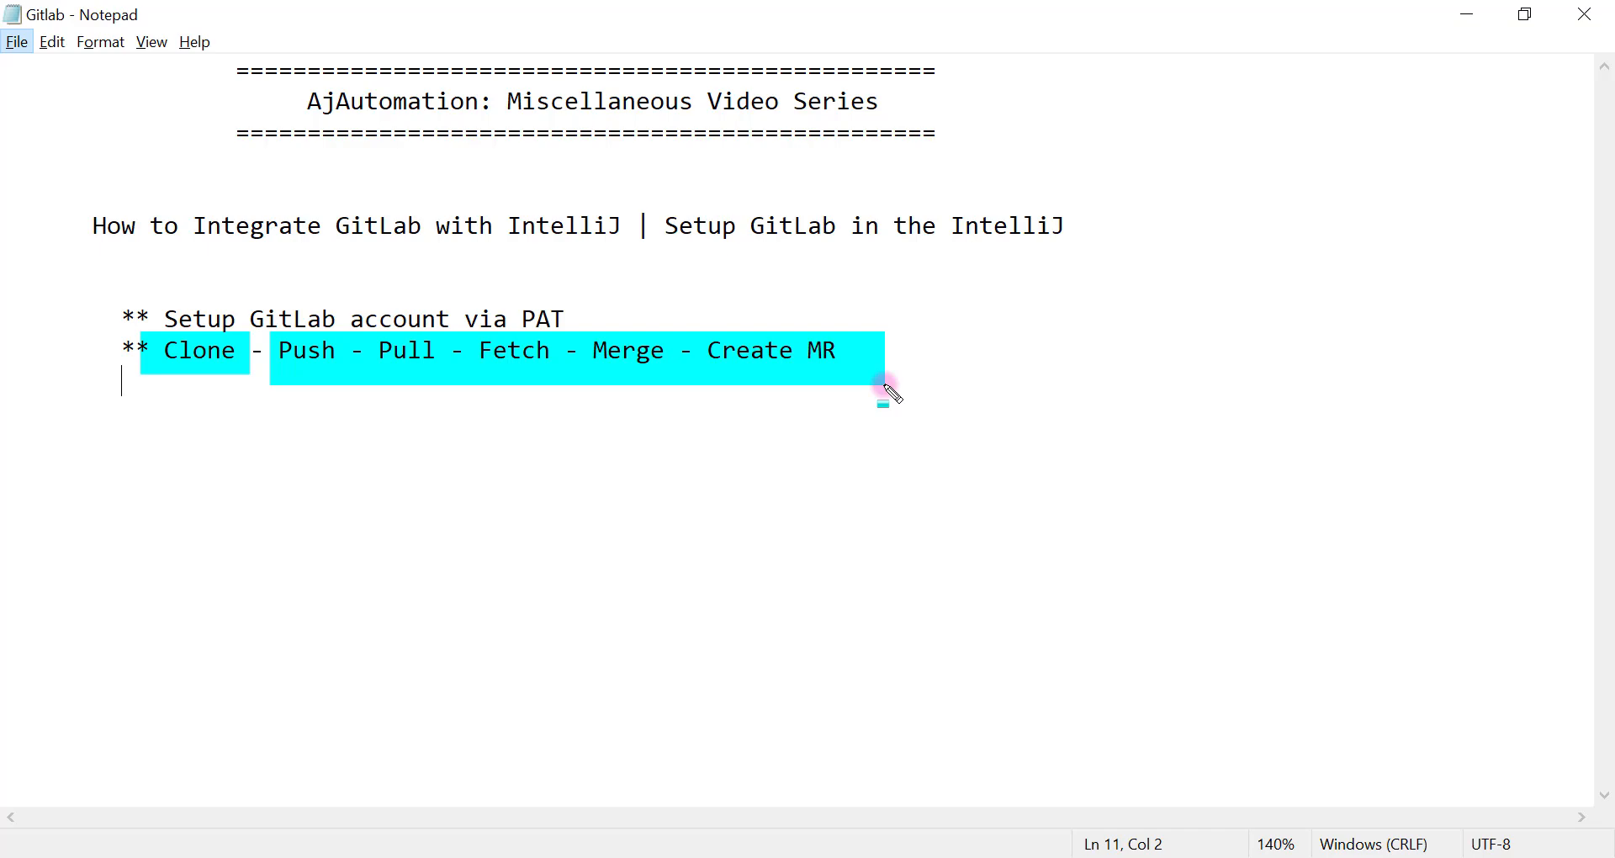
{"action": "key", "text": "Escape"}
Switch to GitLab in the browser and start a new blank project.
{"action": "left_click", "coordinate": [714, 856]}
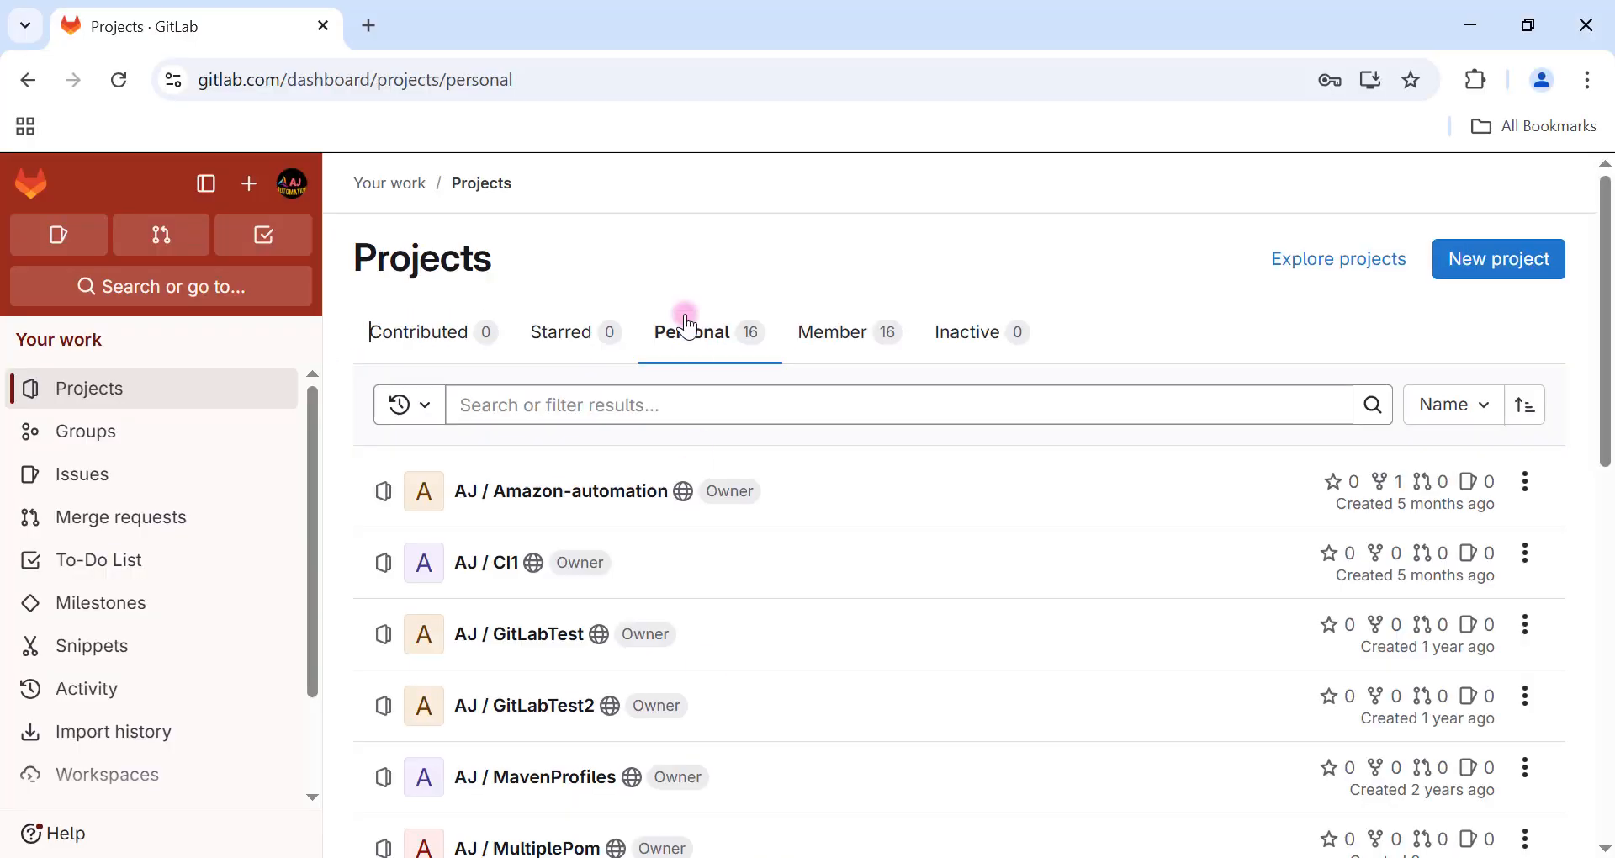
{"action": "left_click", "coordinate": [1504, 267]}
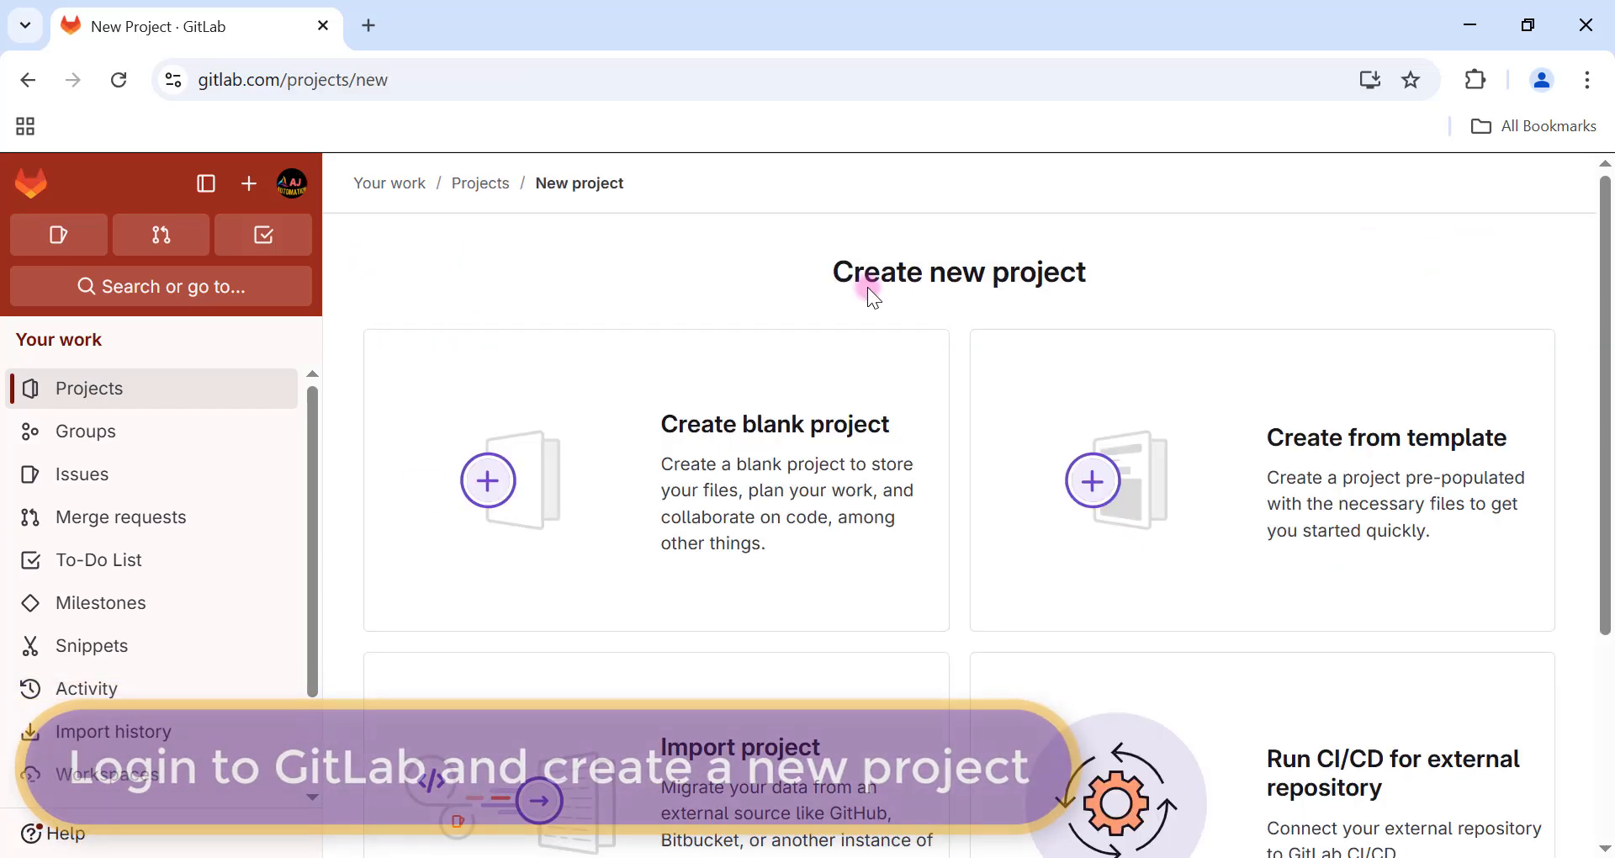
{"action": "left_click", "coordinate": [832, 503]}
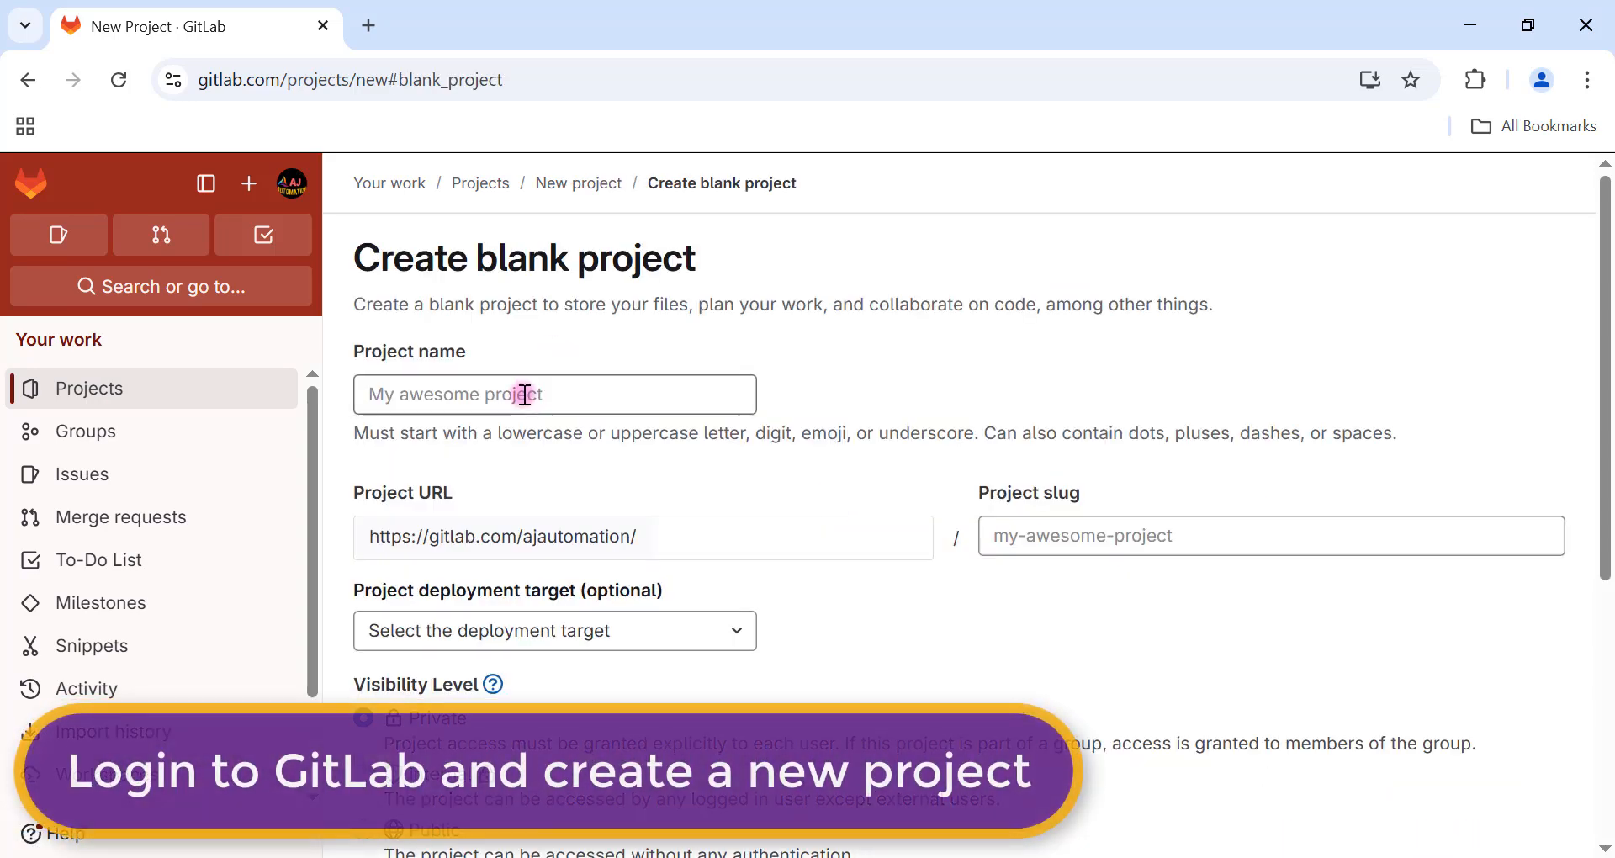
Create the private project MyGitLabProject1 without initializing the repository with a README.
{"action": "left_click", "coordinate": [525, 394]}
{"action": "type", "text": "MyGitLabProject1"}
{"action": "scroll", "coordinate": [775, 469], "scroll_direction": "down", "scroll_amount": 3}
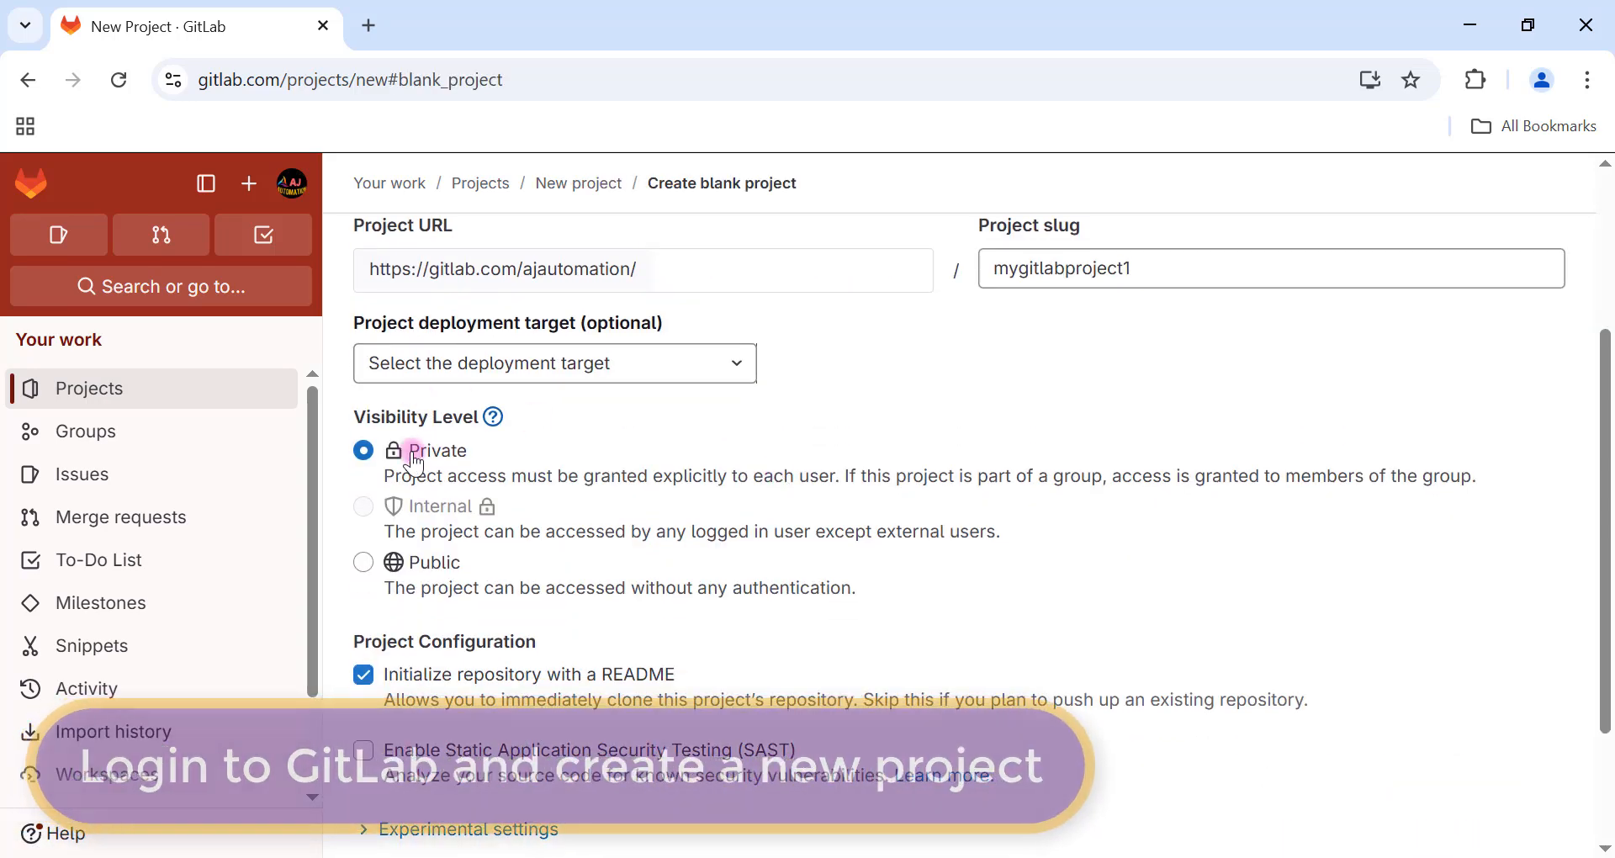
{"action": "scroll", "coordinate": [421, 463], "scroll_direction": "down", "scroll_amount": 2}
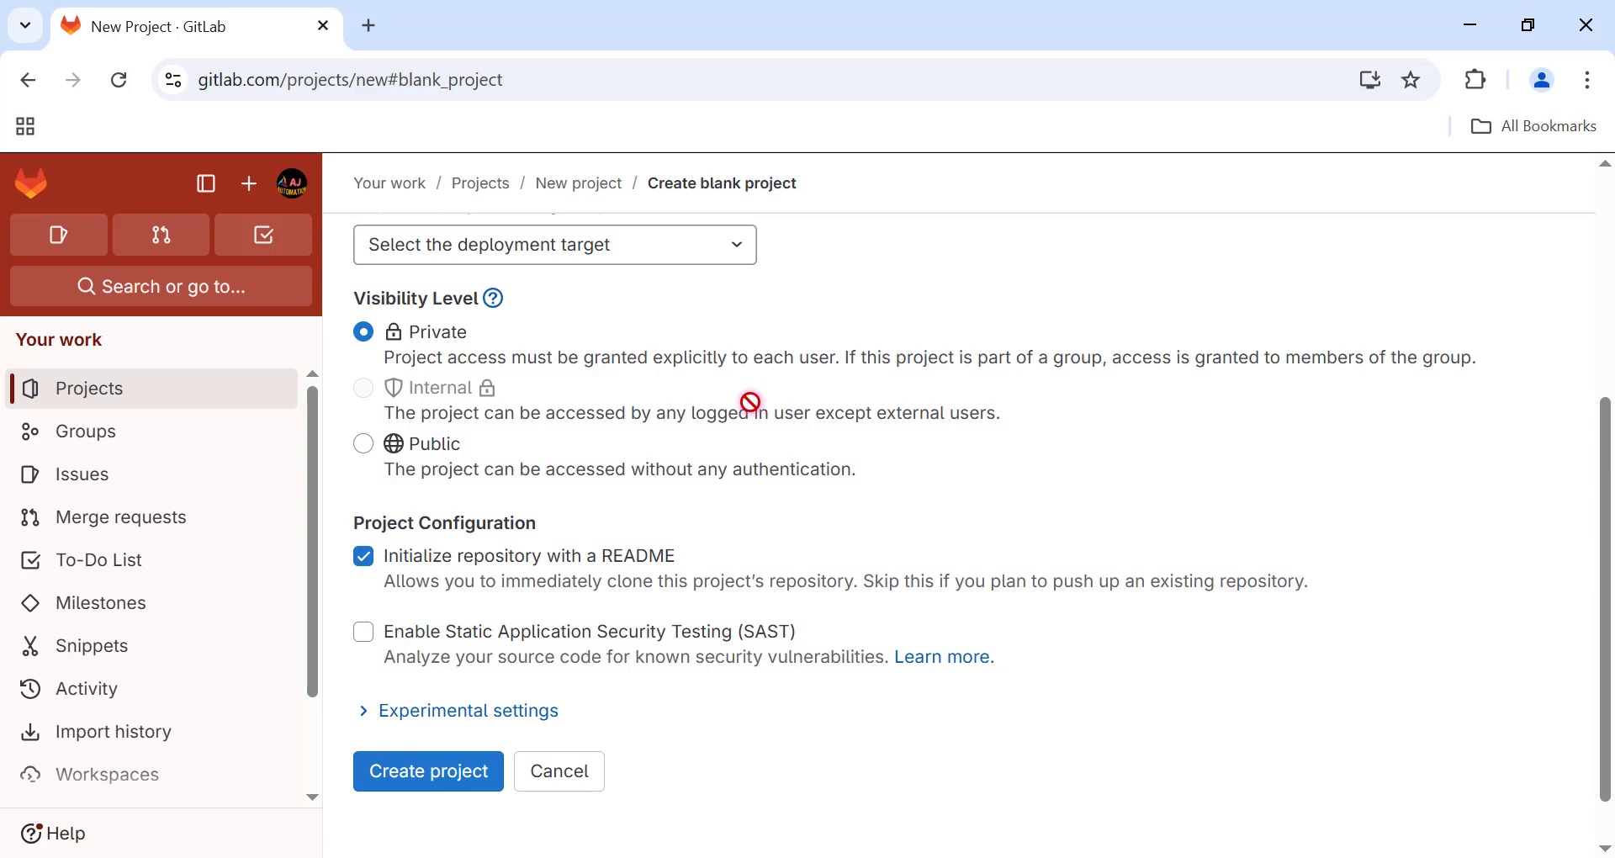
{"action": "scroll", "coordinate": [750, 403], "scroll_direction": "down", "scroll_amount": 1}
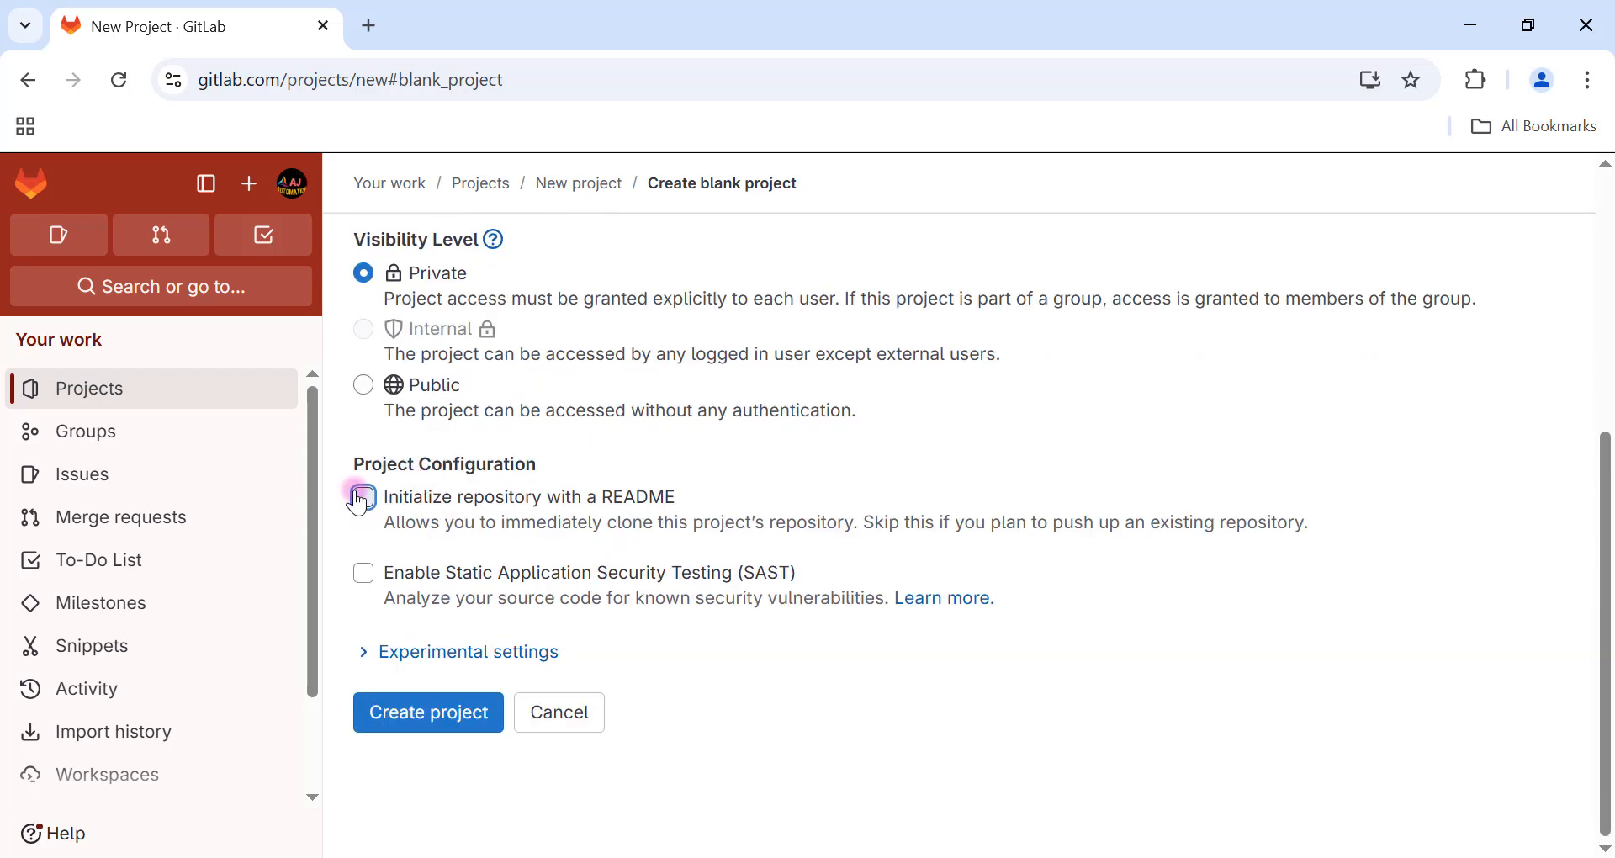
{"action": "left_click", "coordinate": [449, 728]}
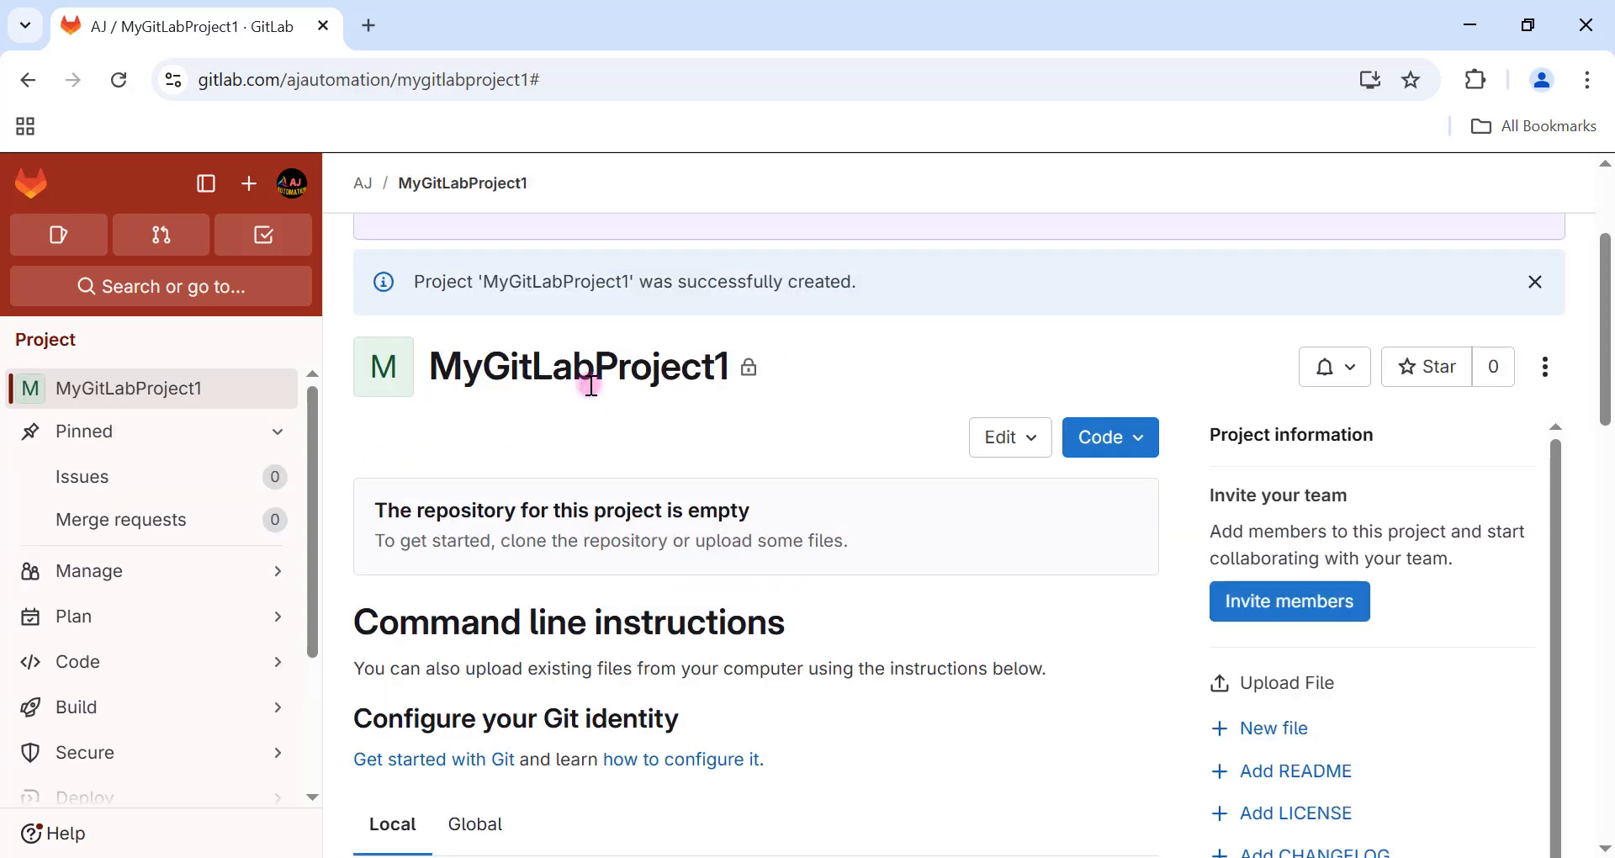
{"action": "left_click", "coordinate": [911, 854]}
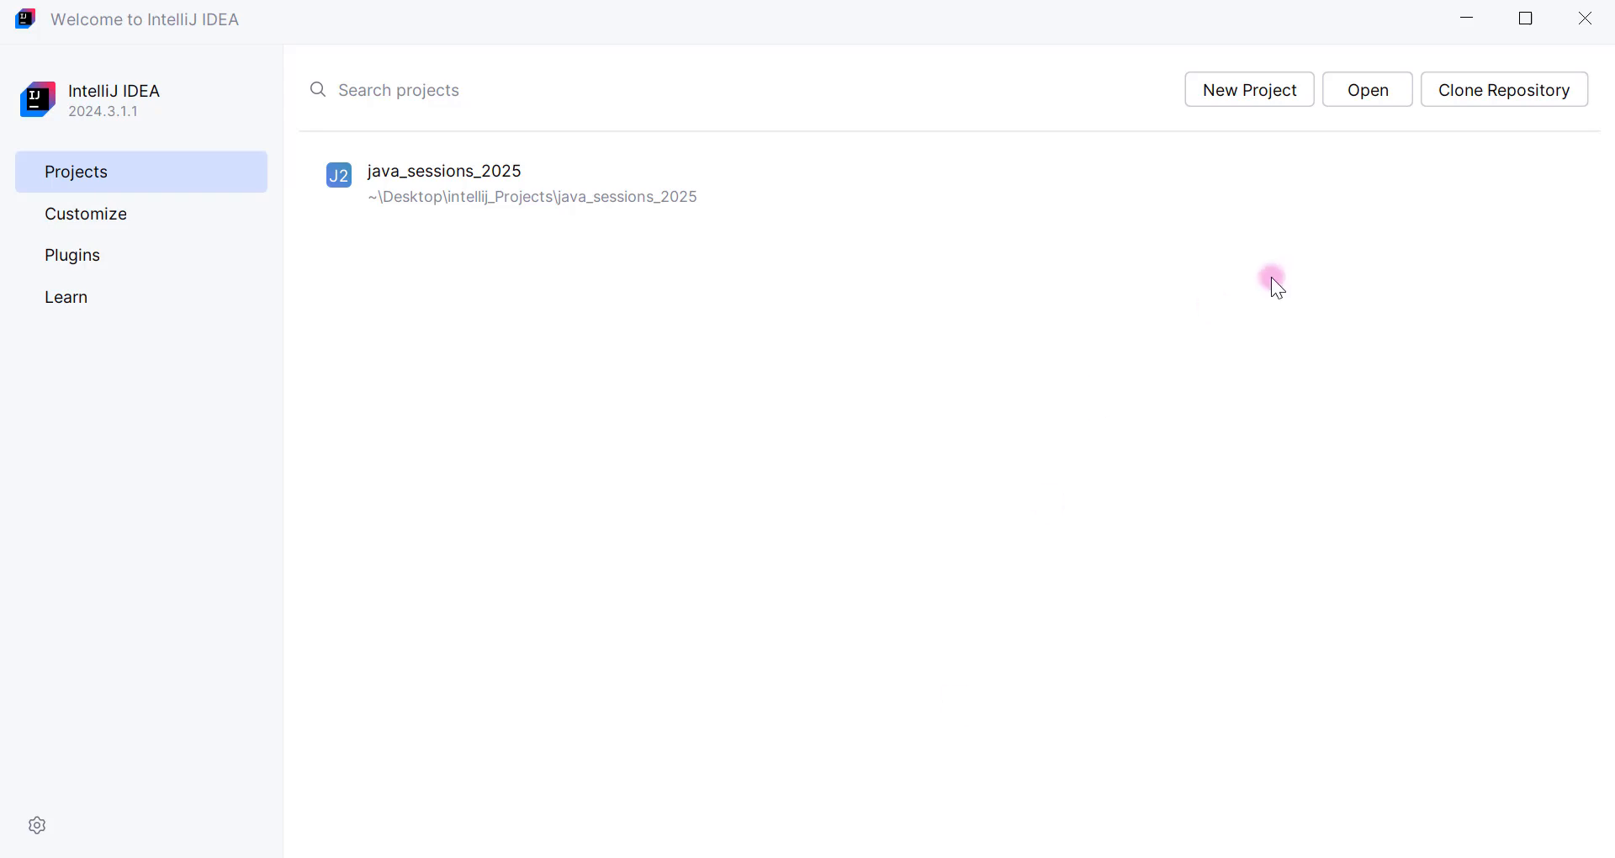
{"action": "left_click", "coordinate": [1479, 96]}
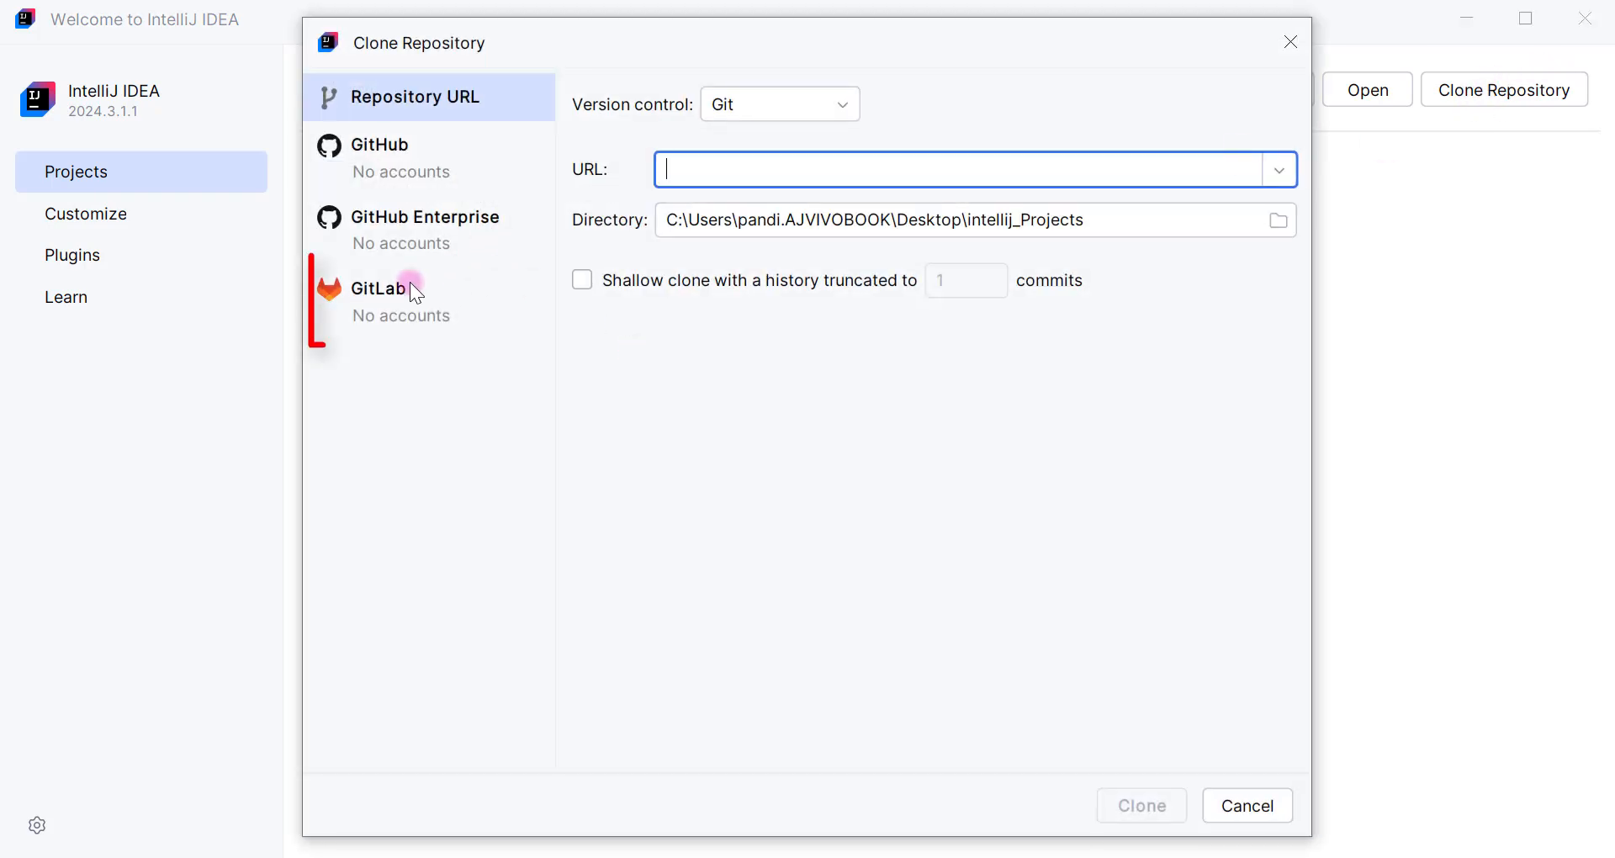
{"action": "left_click", "coordinate": [432, 299]}
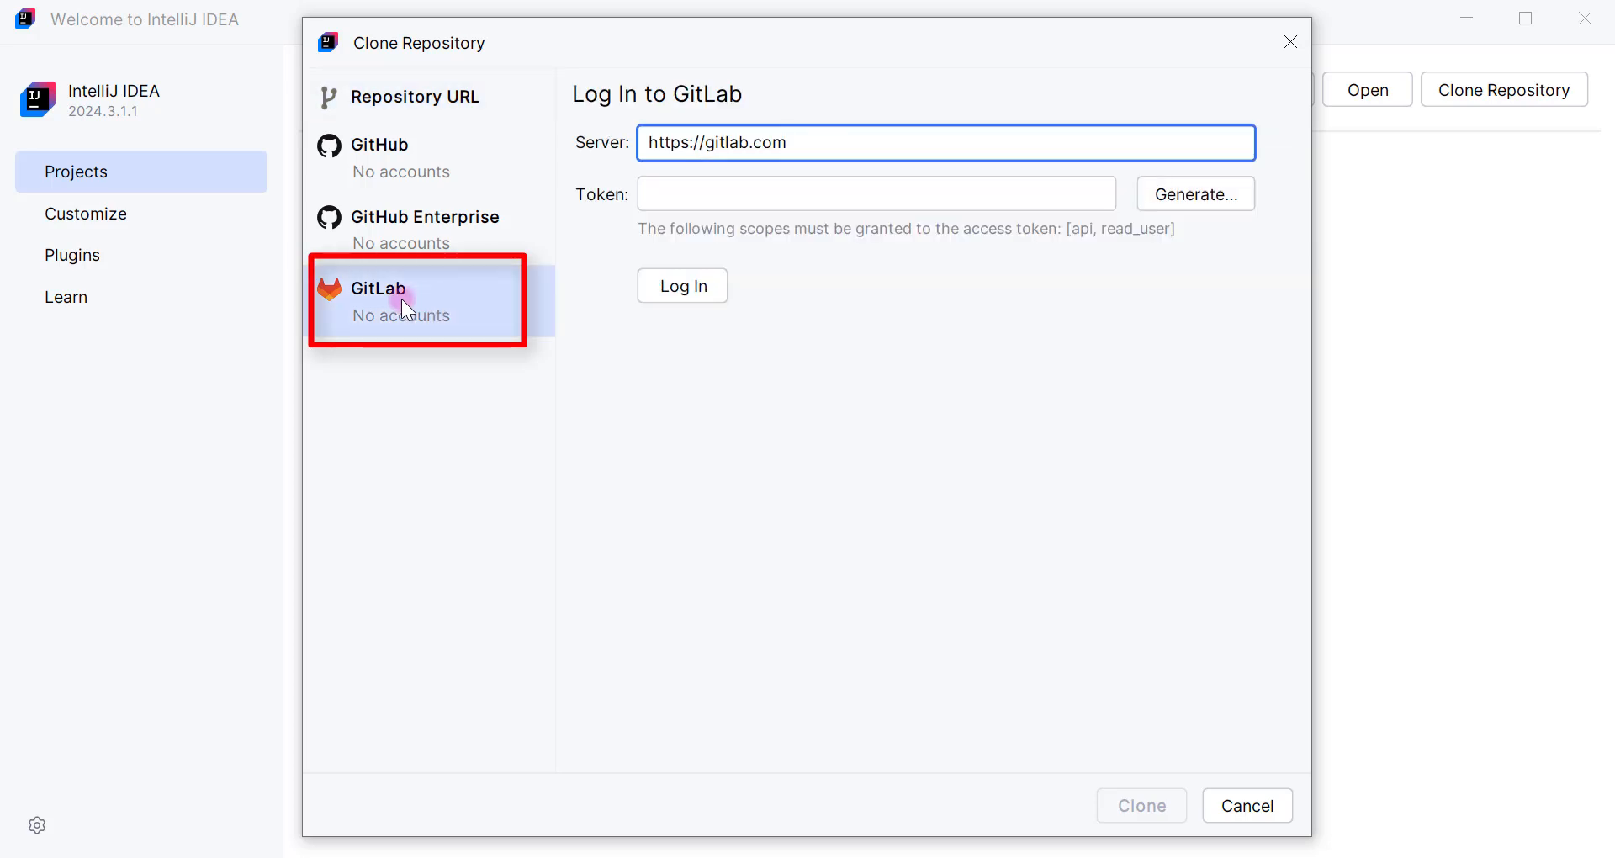
{"action": "left_click", "coordinate": [765, 202]}
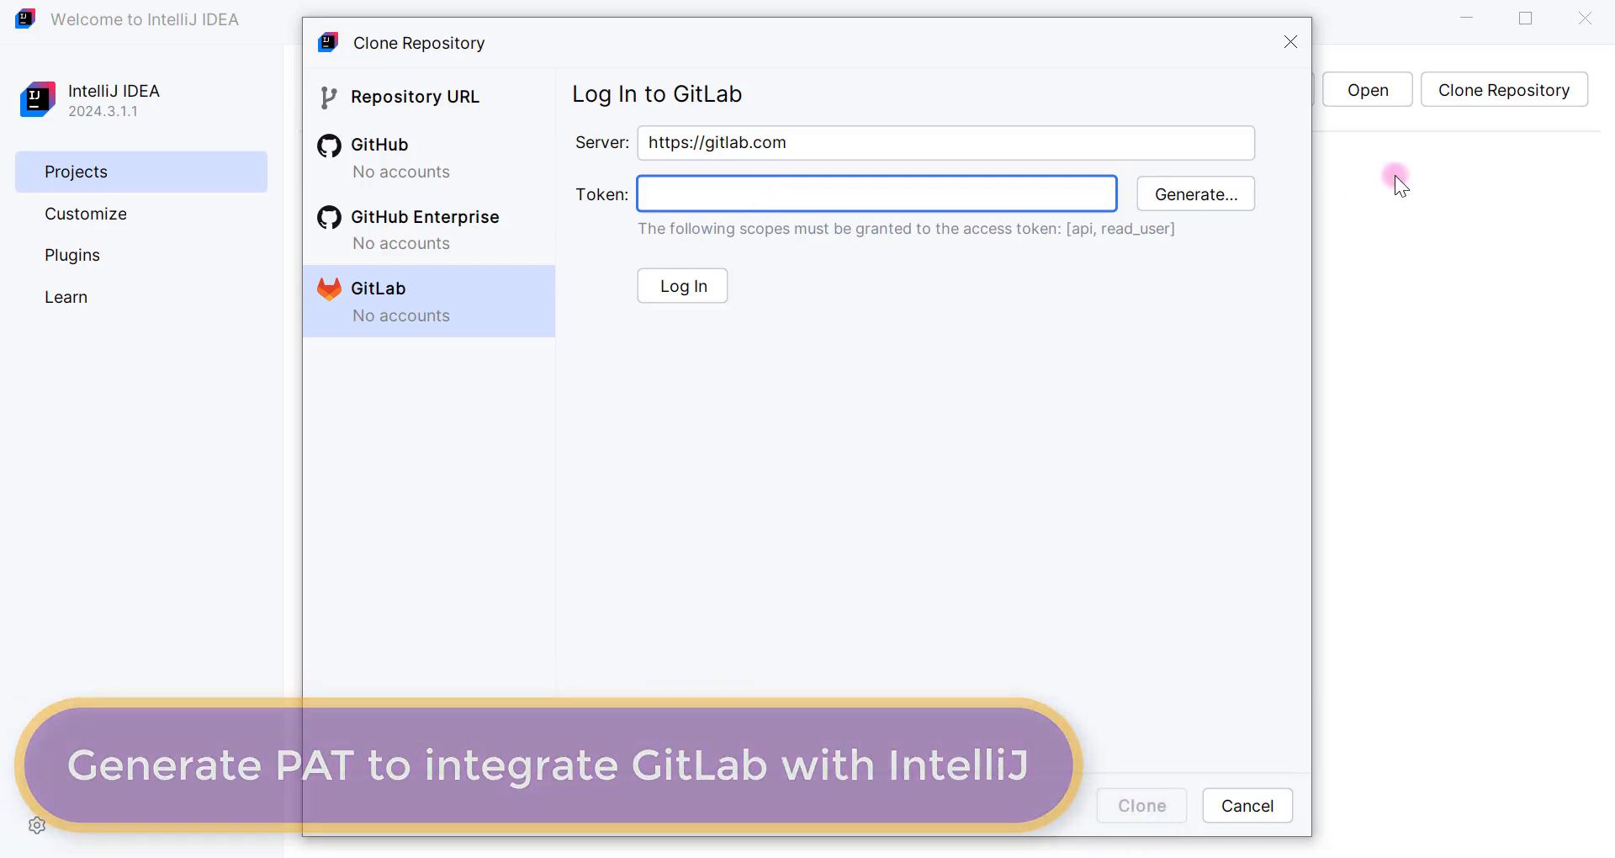
{"action": "left_click", "coordinate": [1202, 188]}
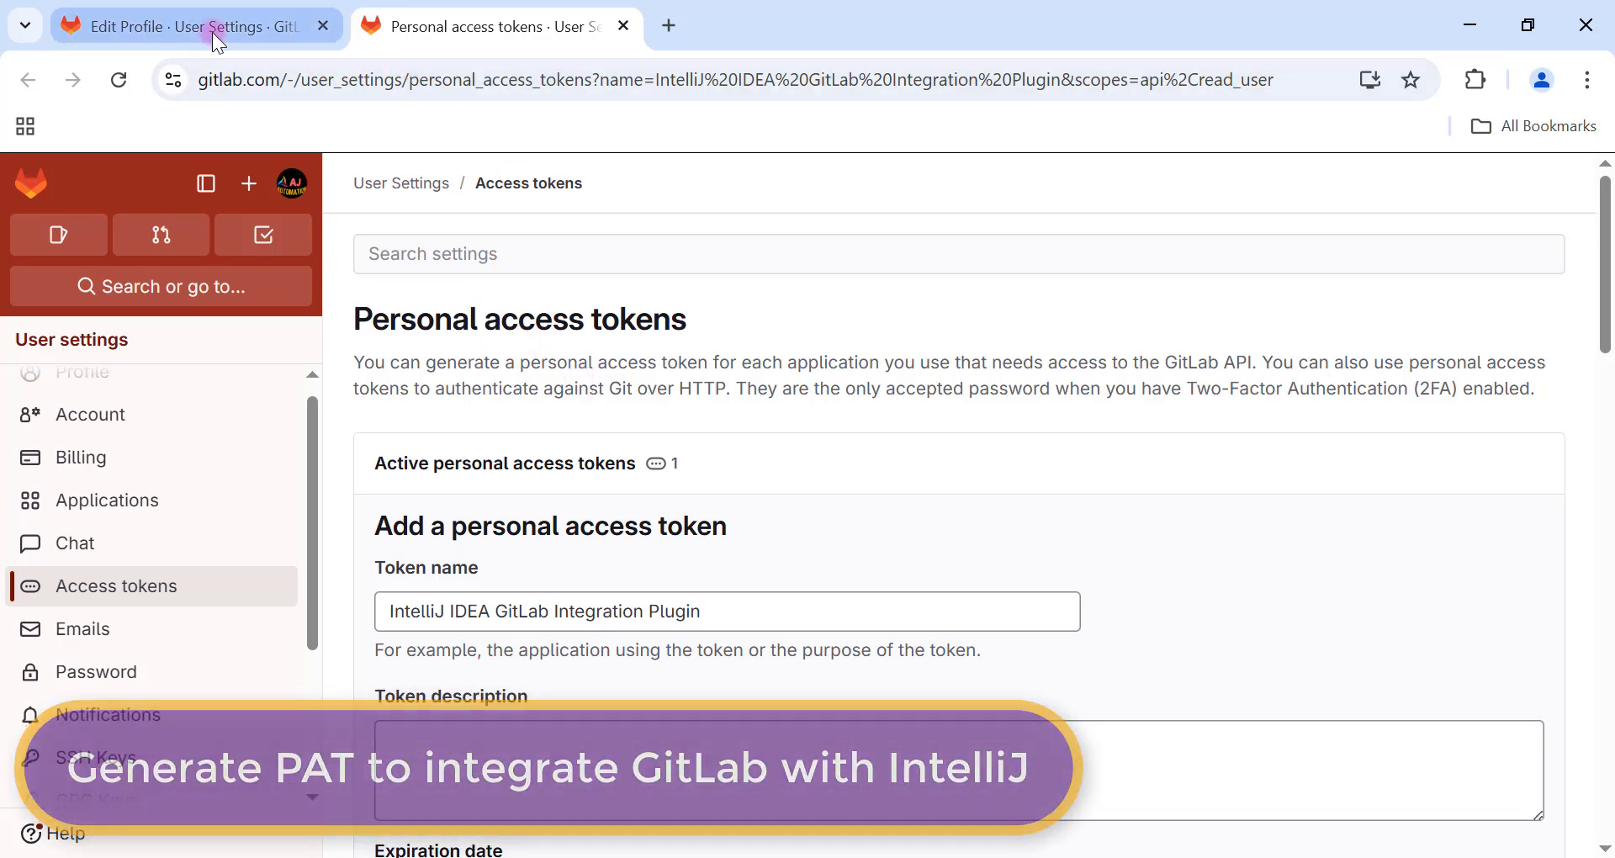
Show the manual route to the Access tokens page through the account's Preferences in the first GitLab browser tab.
{"action": "left_click", "coordinate": [212, 31]}
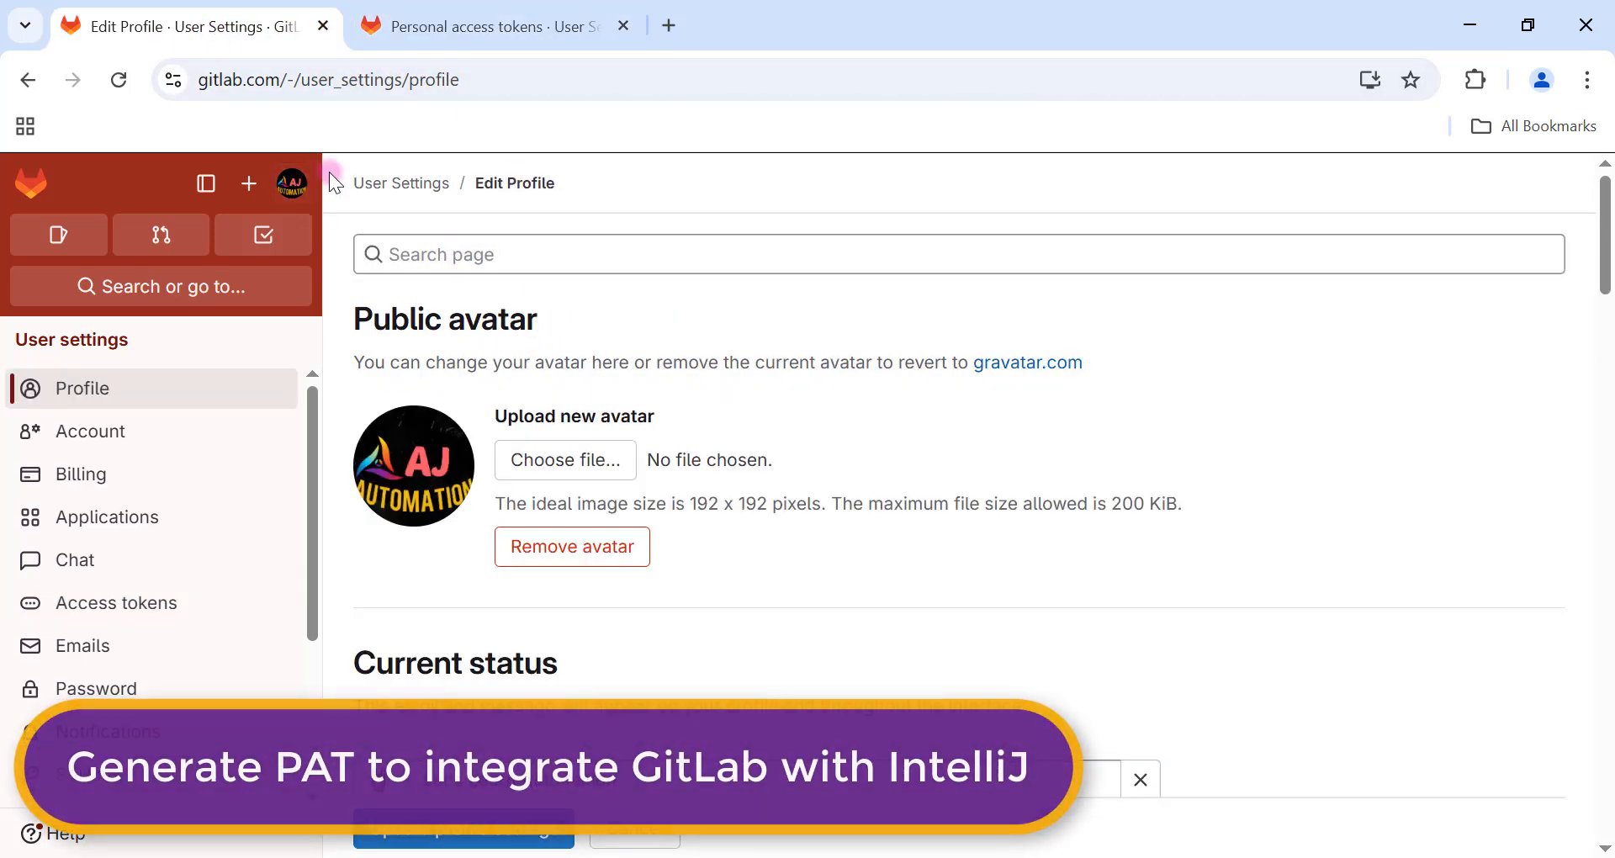
{"action": "left_click", "coordinate": [292, 184]}
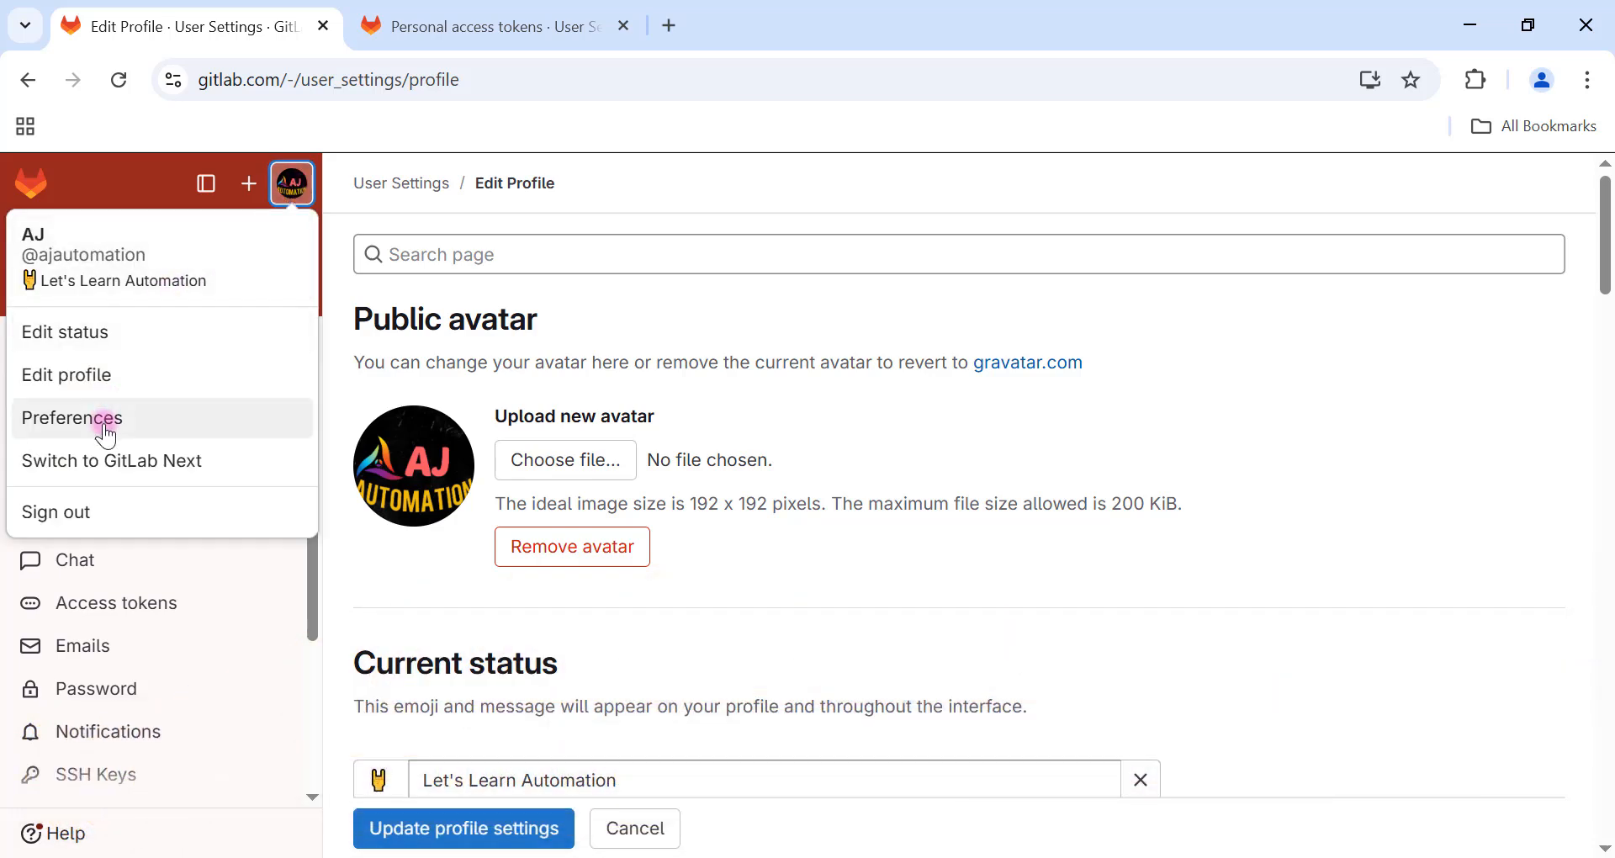
{"action": "left_click", "coordinate": [105, 427]}
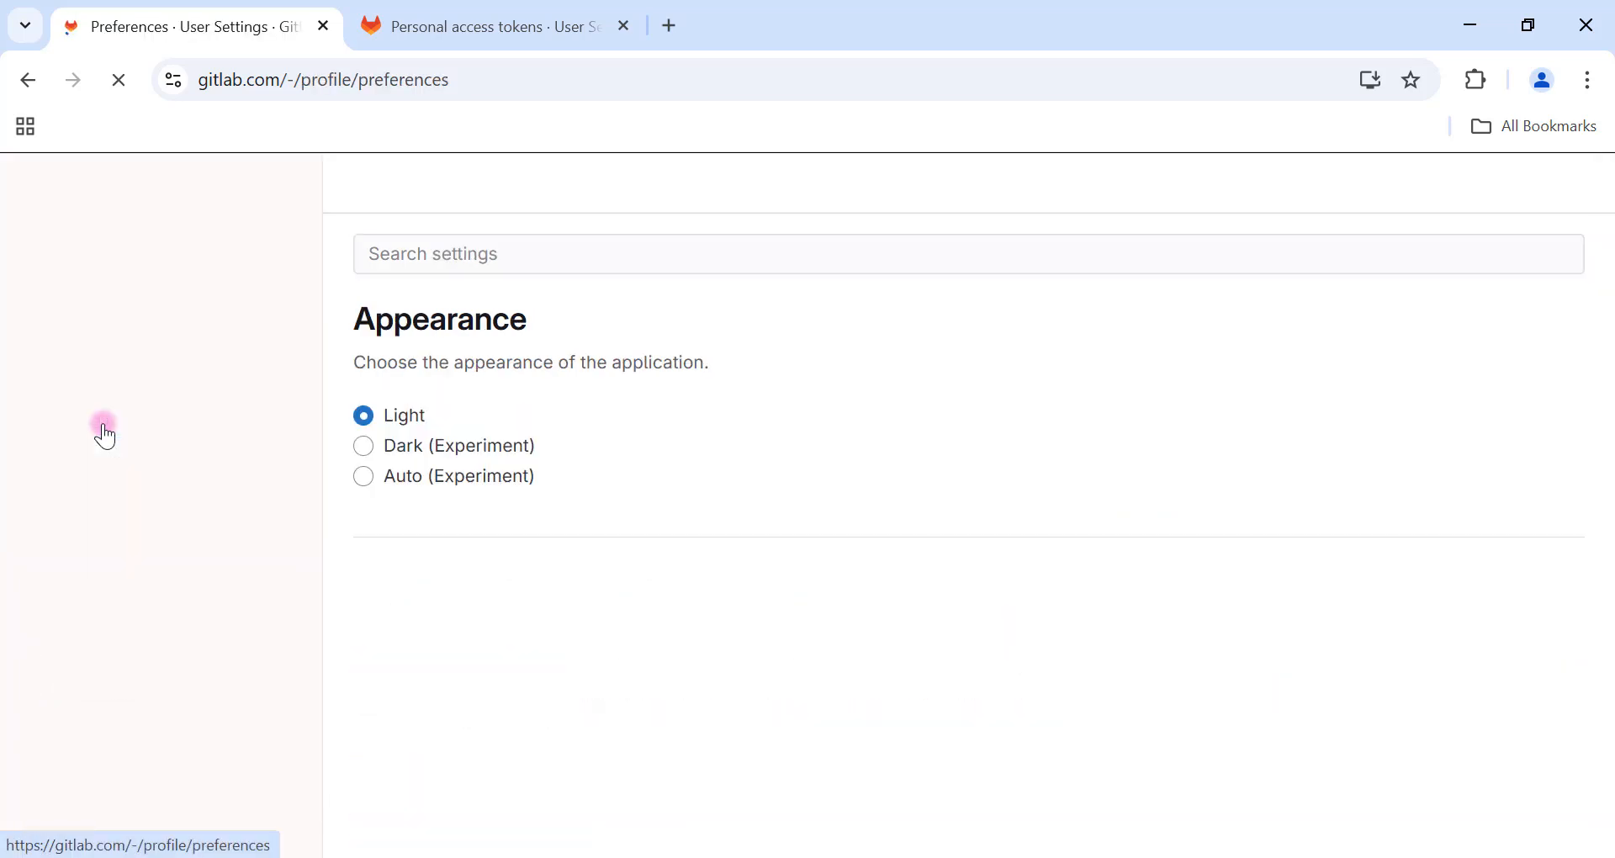
{"action": "scroll", "coordinate": [114, 564], "scroll_direction": "up", "scroll_amount": 2}
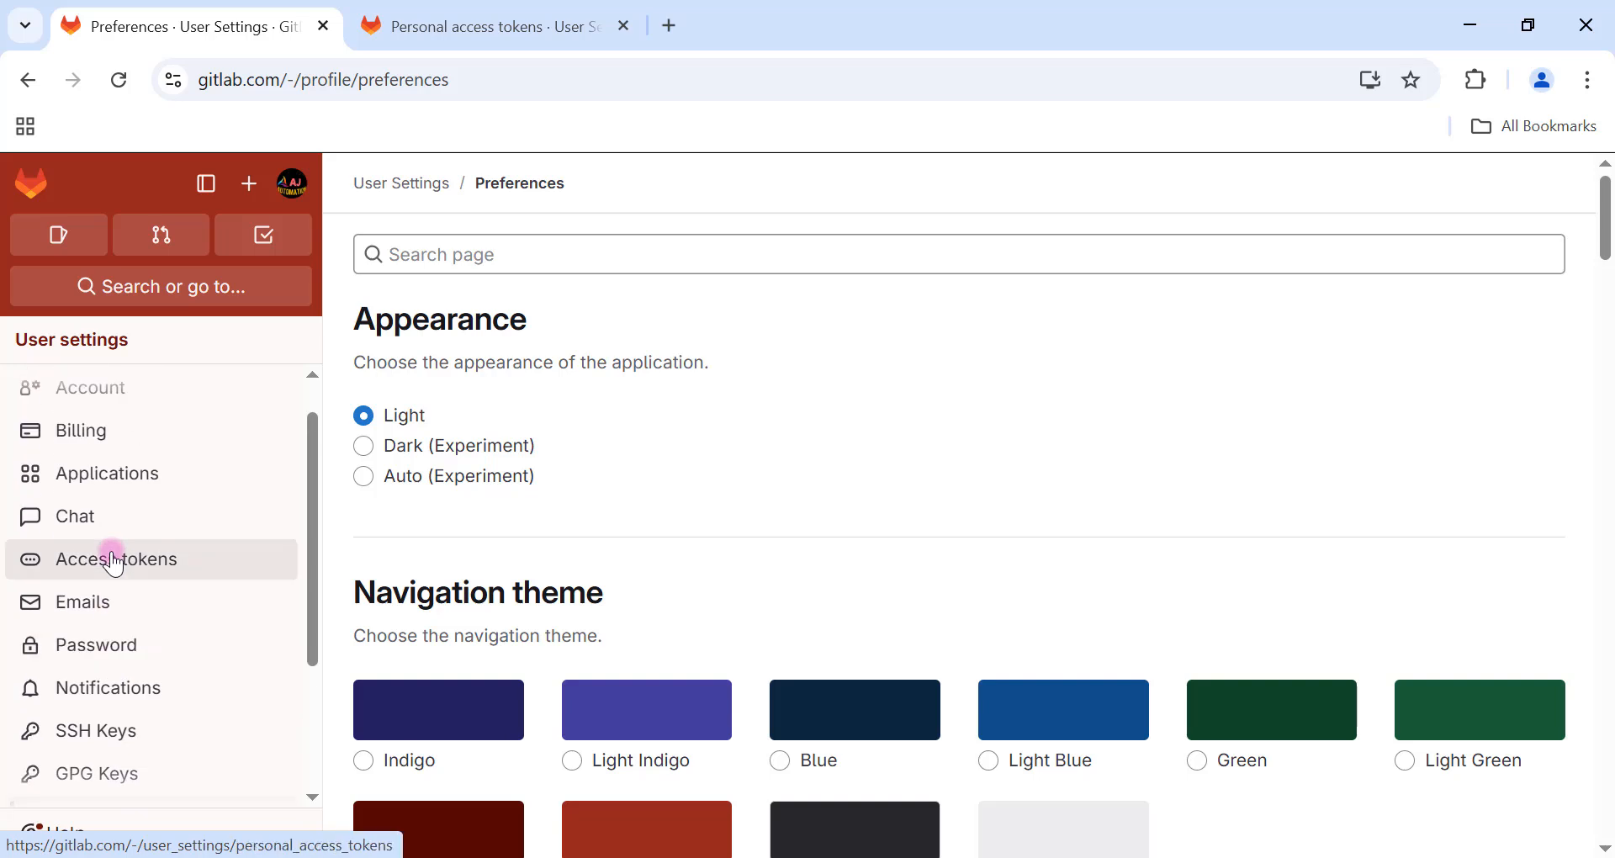
{"action": "left_click", "coordinate": [110, 562]}
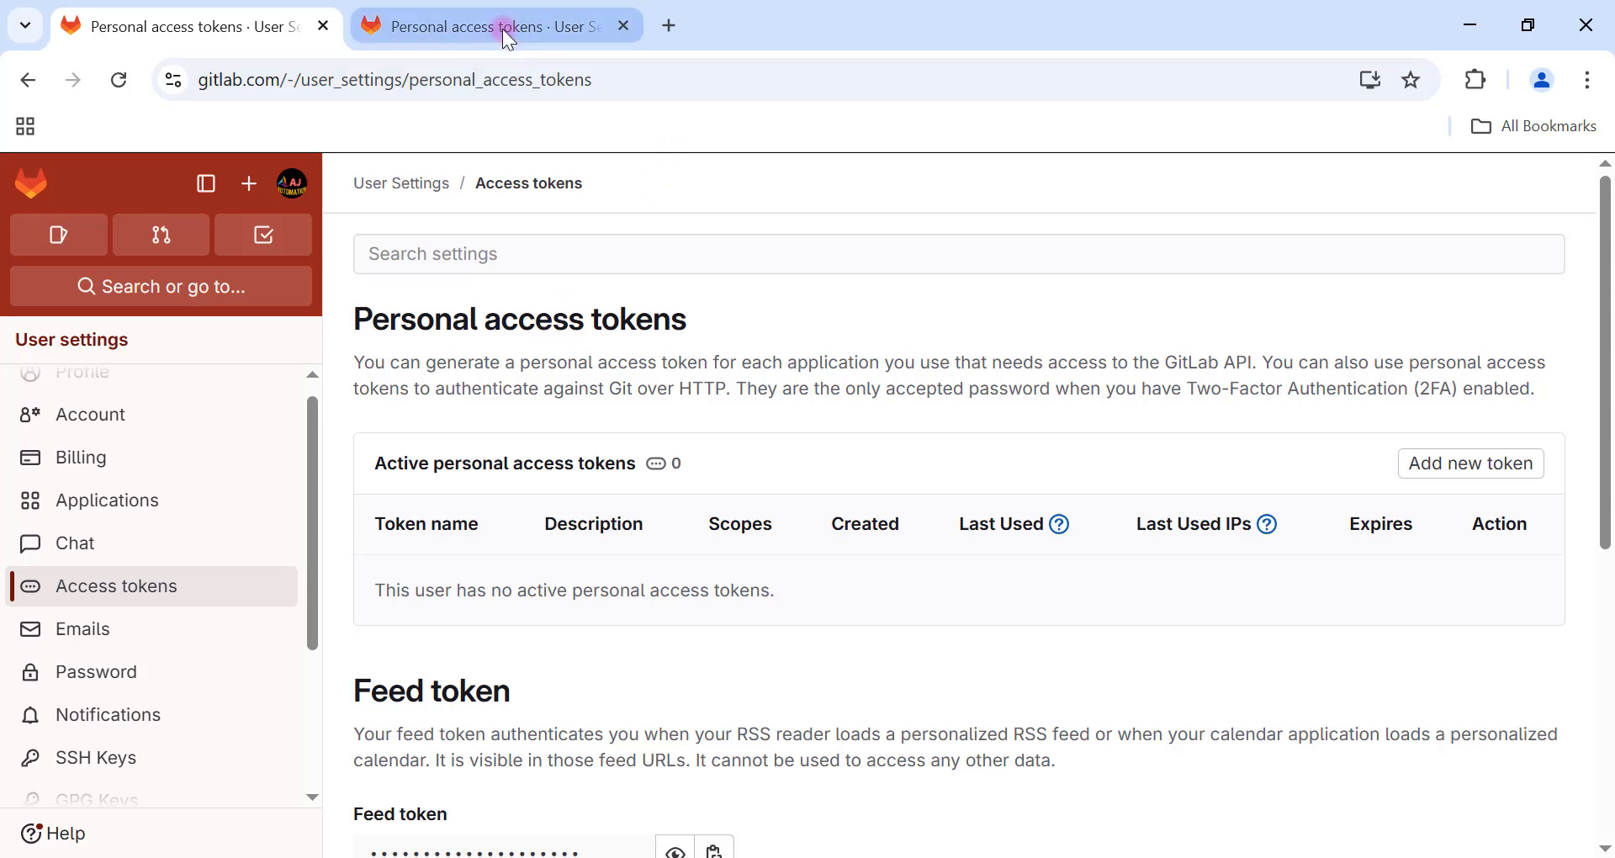
Return to the prefilled IntelliJ IDEA GitLab Integration Plugin token form and set the expiration date to 2025-04-30.
{"action": "left_click", "coordinate": [559, 20]}
{"action": "scroll", "coordinate": [725, 431], "scroll_direction": "down", "scroll_amount": 1}
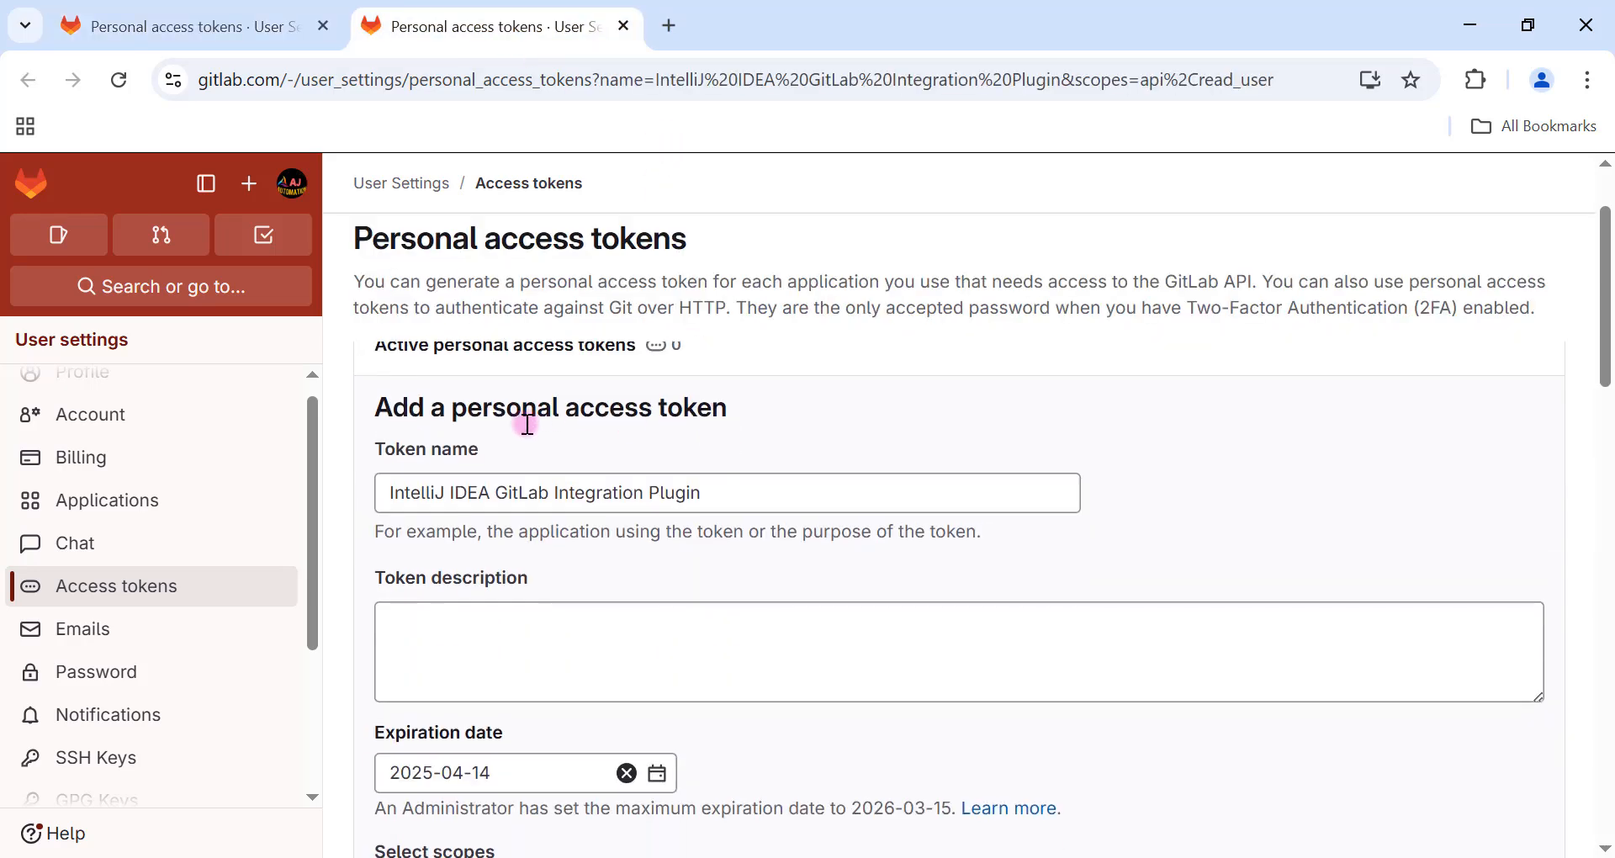
{"action": "left_click", "coordinate": [522, 499]}
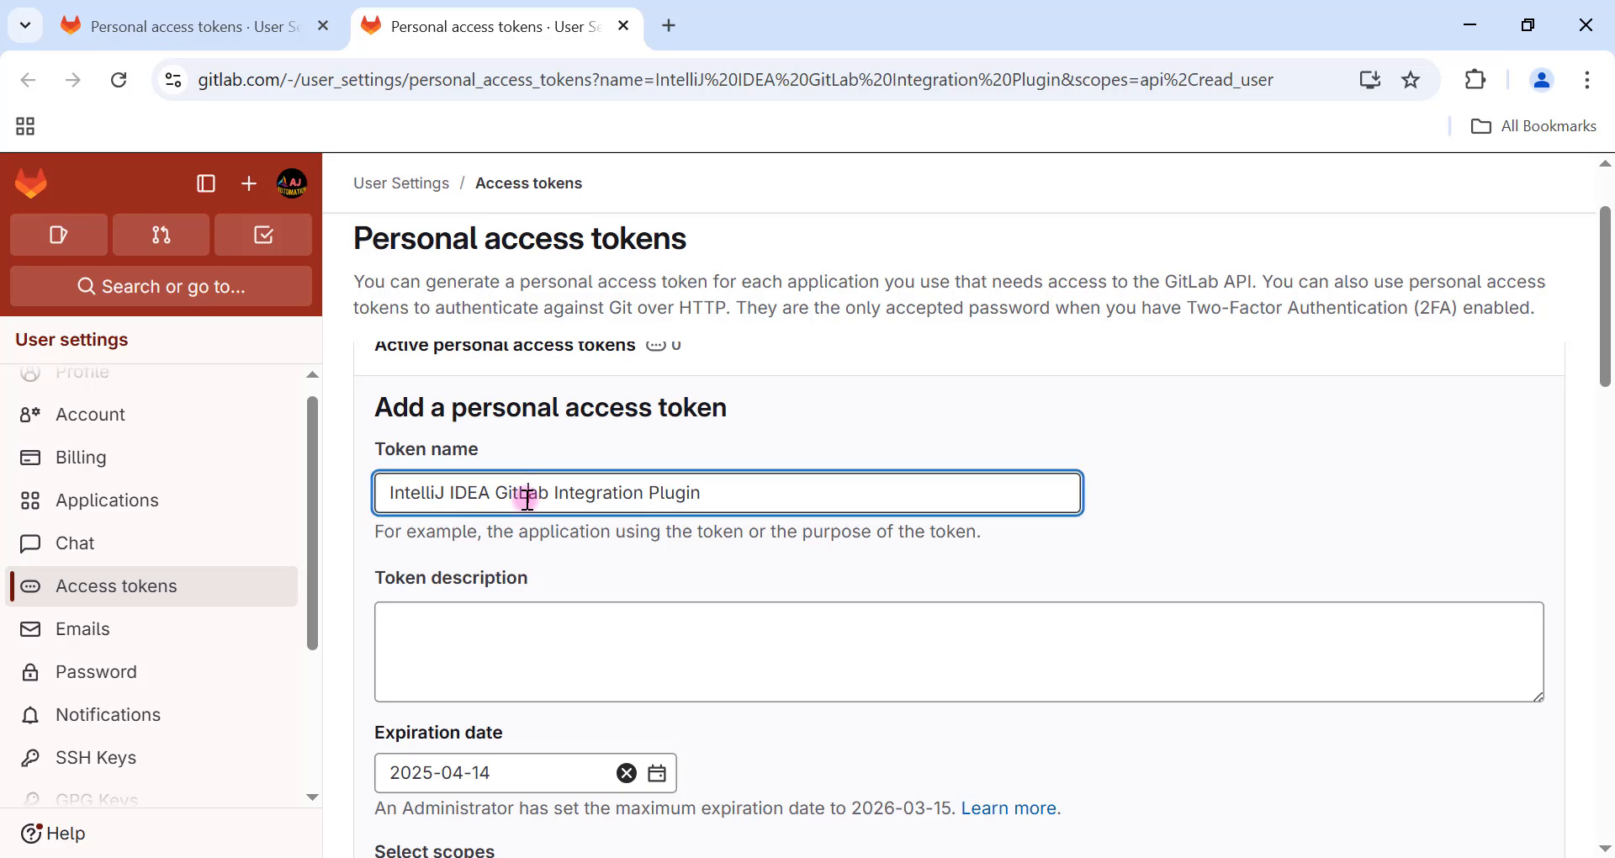
{"action": "scroll", "coordinate": [515, 539], "scroll_direction": "down", "scroll_amount": 2}
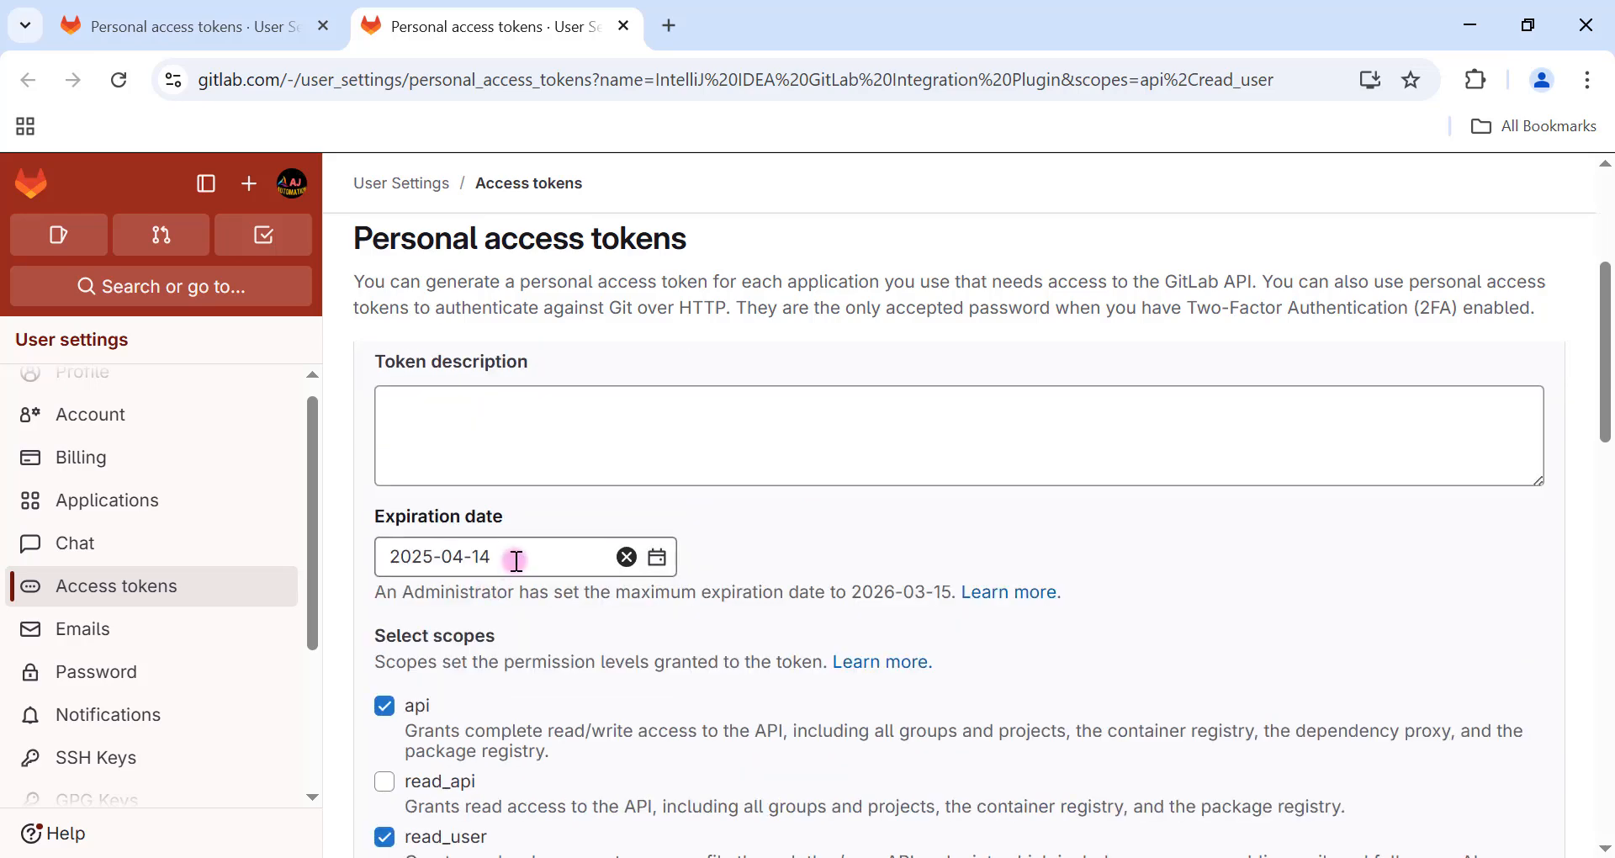
{"action": "left_click", "coordinate": [517, 561]}
{"action": "scroll", "coordinate": [589, 770], "scroll_direction": "down", "scroll_amount": 1}
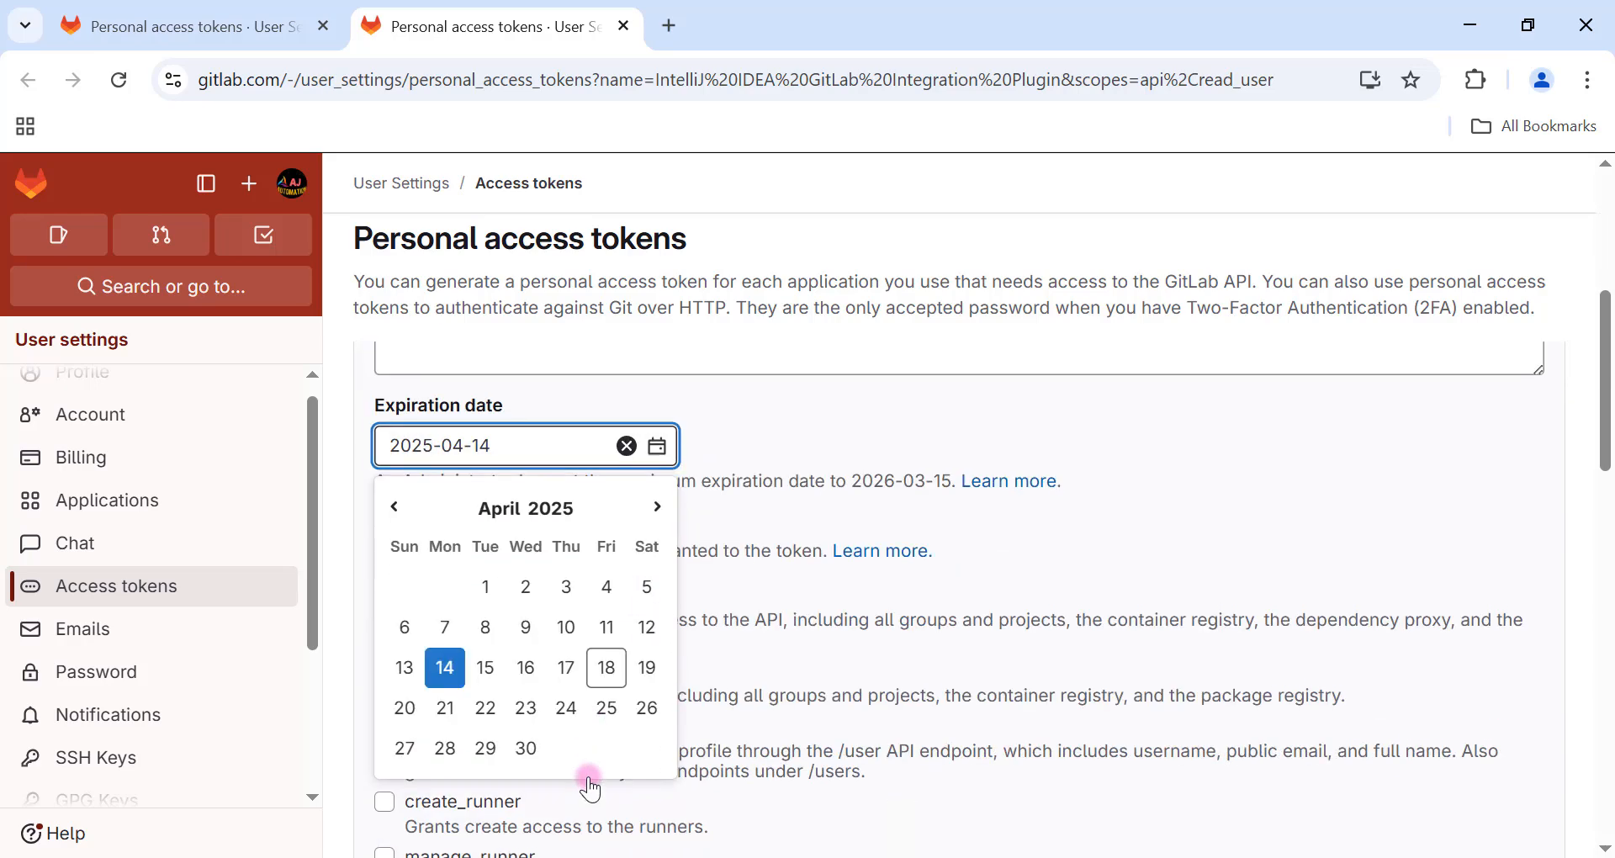
{"action": "left_click", "coordinate": [530, 756]}
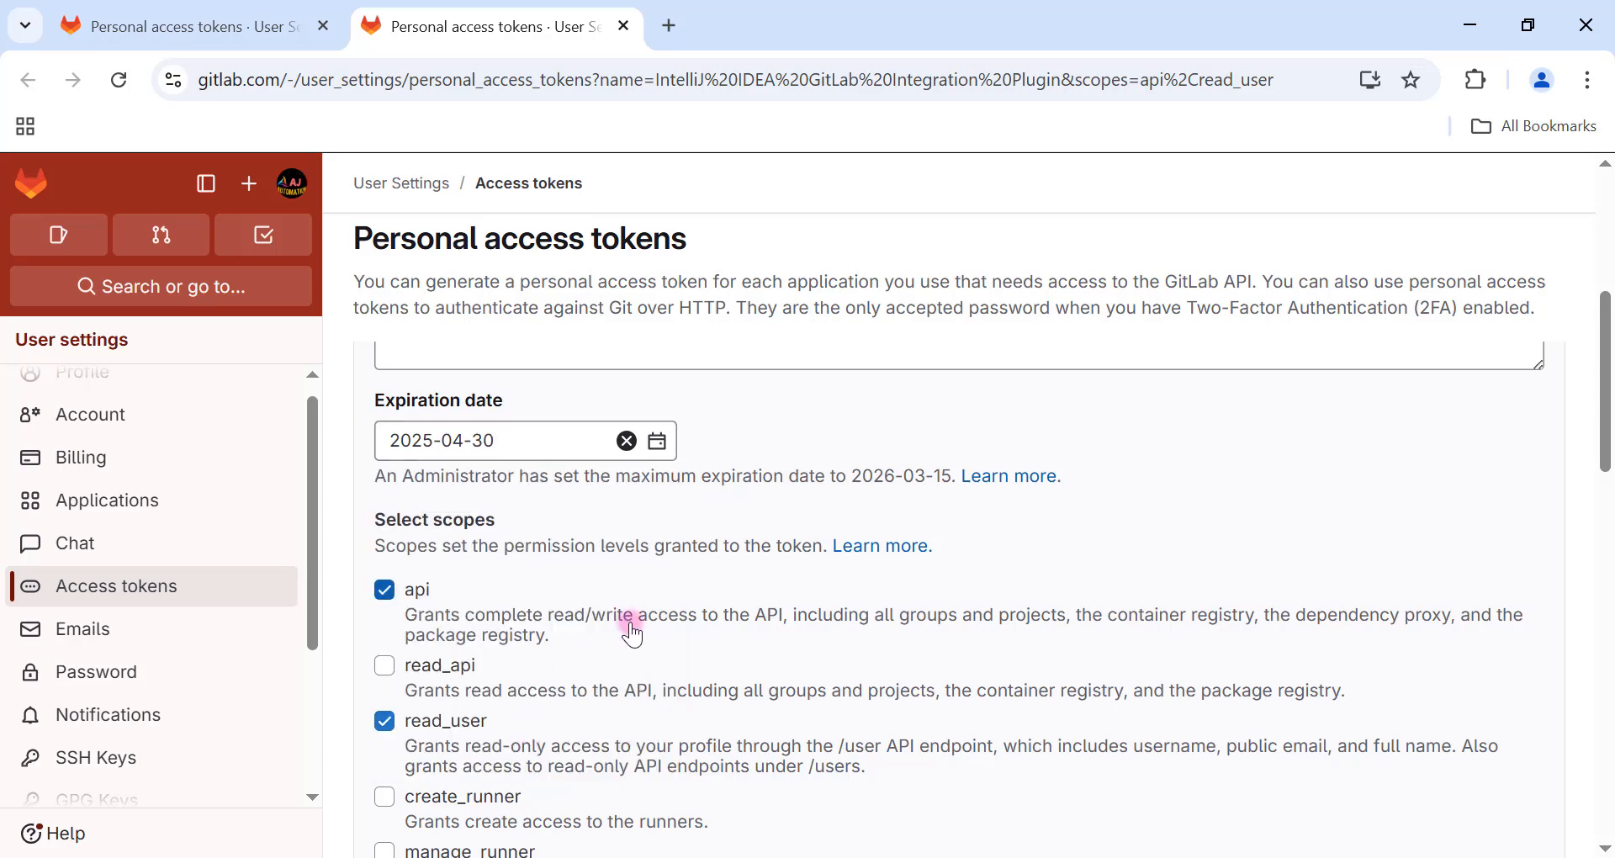
Add the write_repository scope alongside api and read_user, and create the personal access token.
{"action": "scroll", "coordinate": [632, 635], "scroll_direction": "down", "scroll_amount": 1}
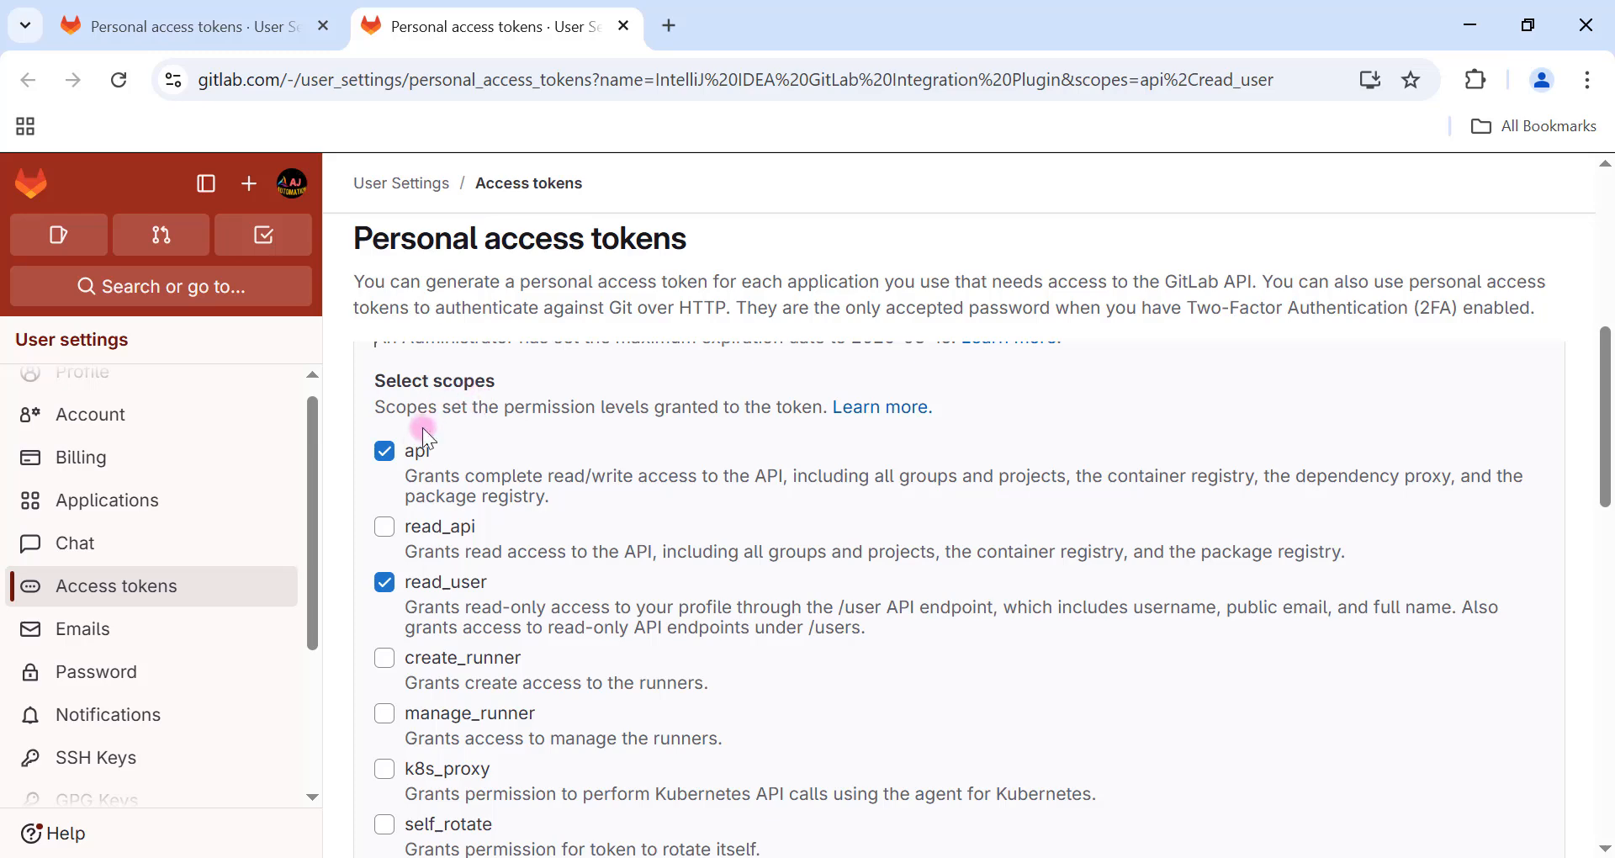
{"action": "scroll", "coordinate": [457, 606], "scroll_direction": "down", "scroll_amount": 3}
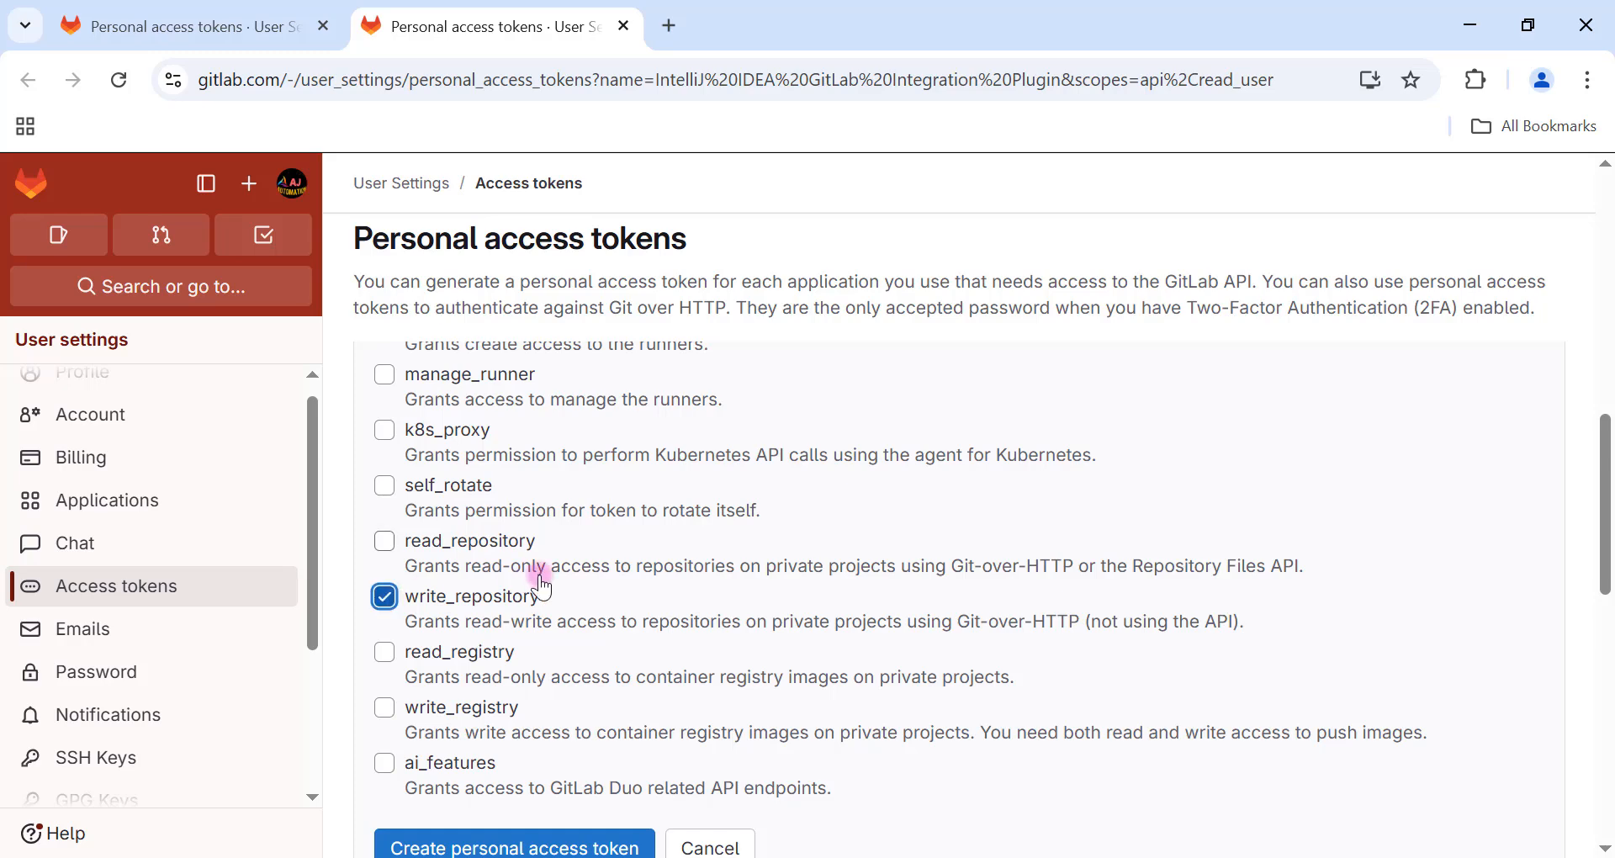
{"action": "scroll", "coordinate": [541, 587], "scroll_direction": "down", "scroll_amount": 1}
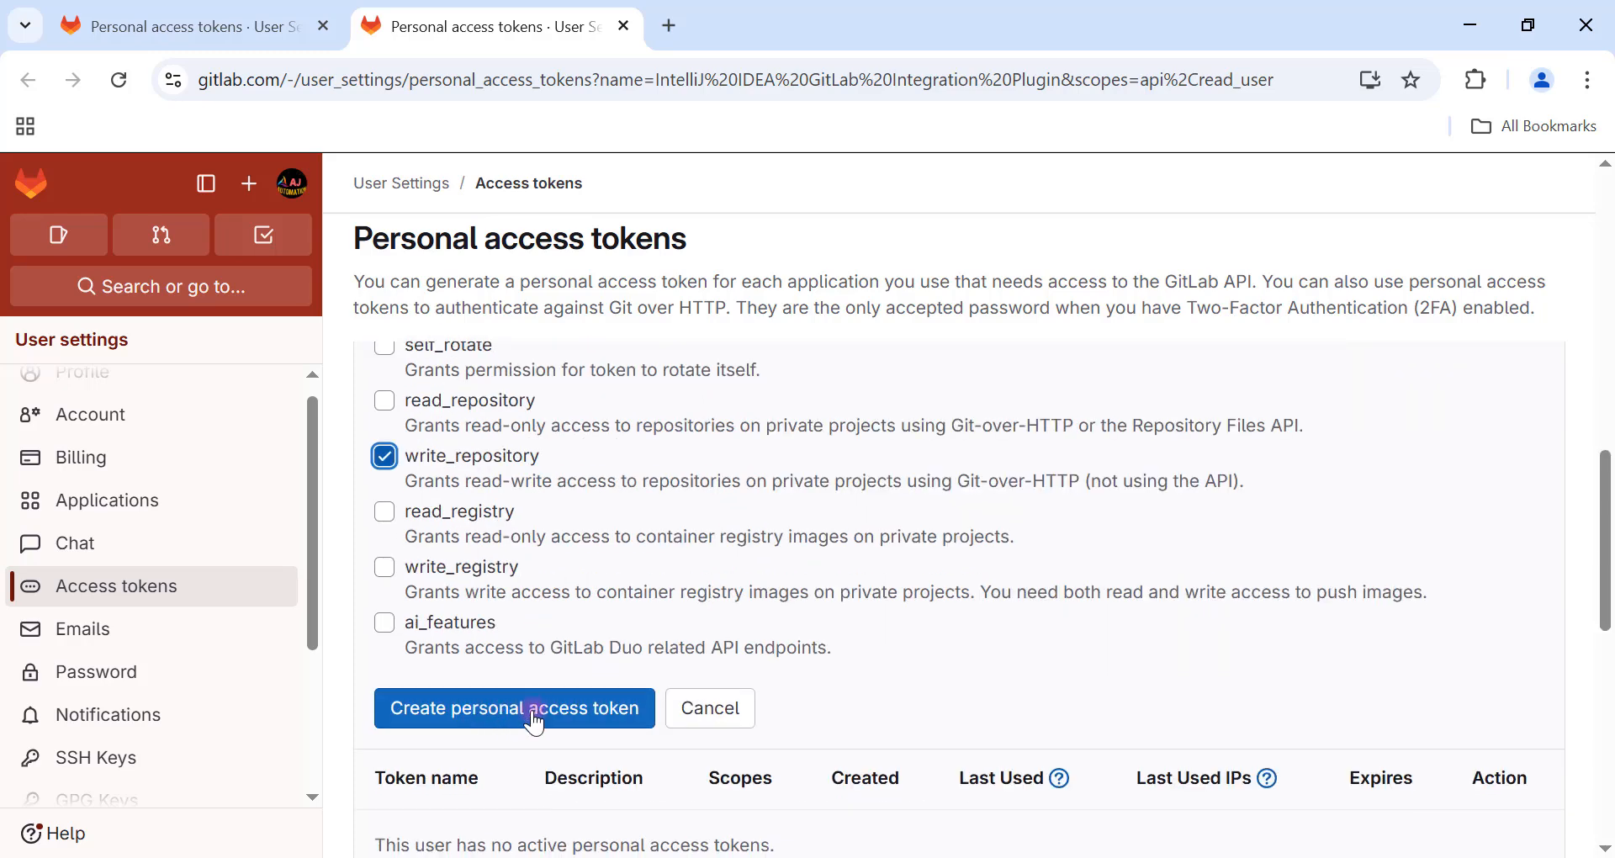
{"action": "left_click", "coordinate": [534, 721]}
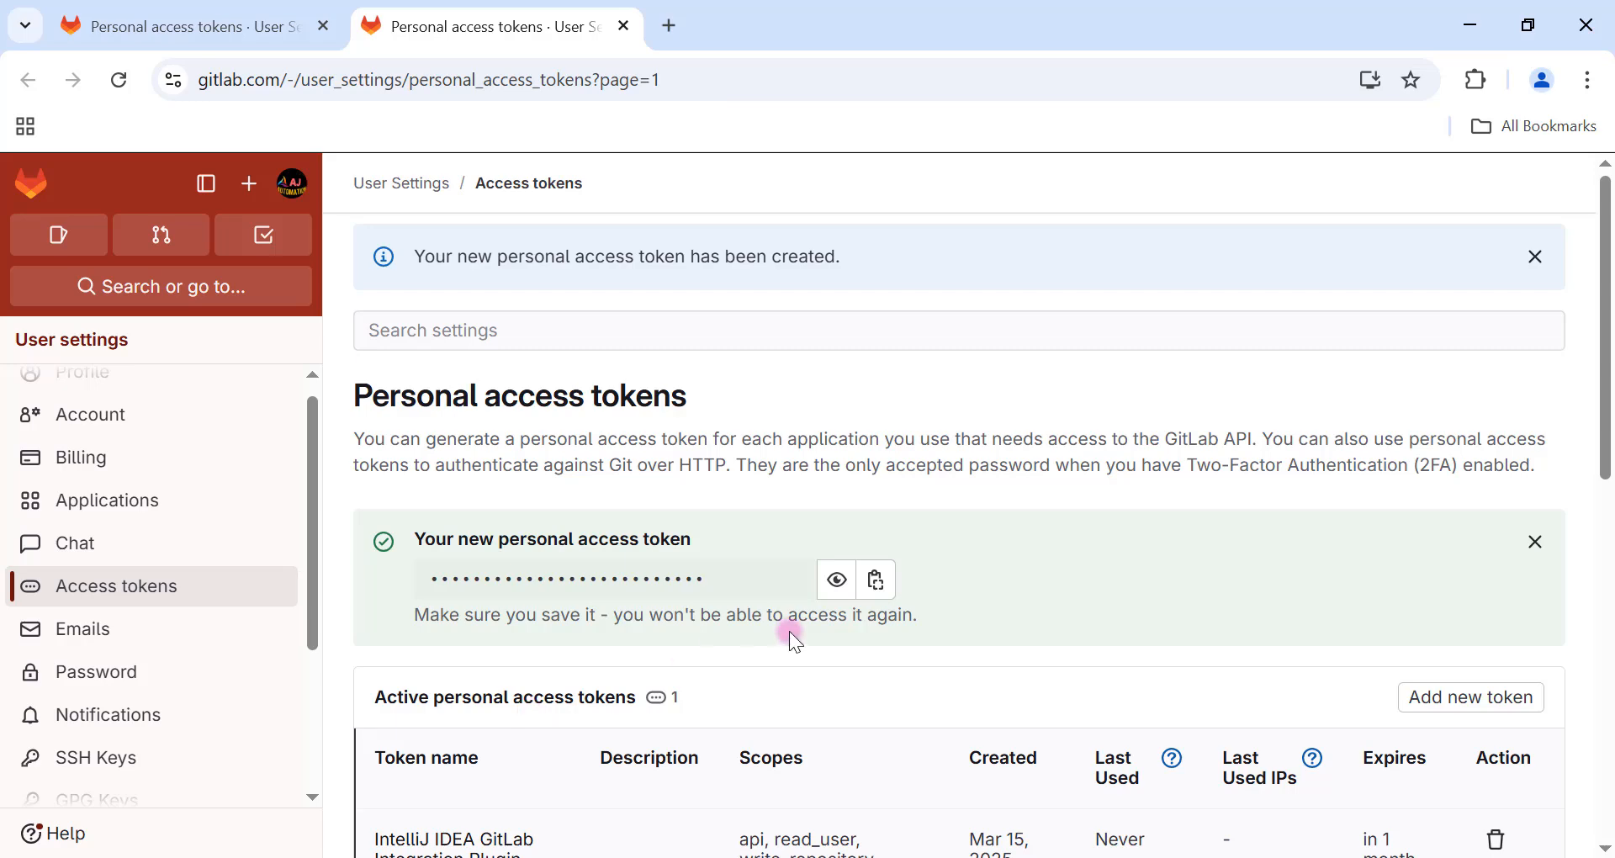
Copy the new personal access token, paste it into the Token field in IntelliJ IDEA, and log in to GitLab.
{"action": "scroll", "coordinate": [789, 631], "scroll_direction": "down", "scroll_amount": 1}
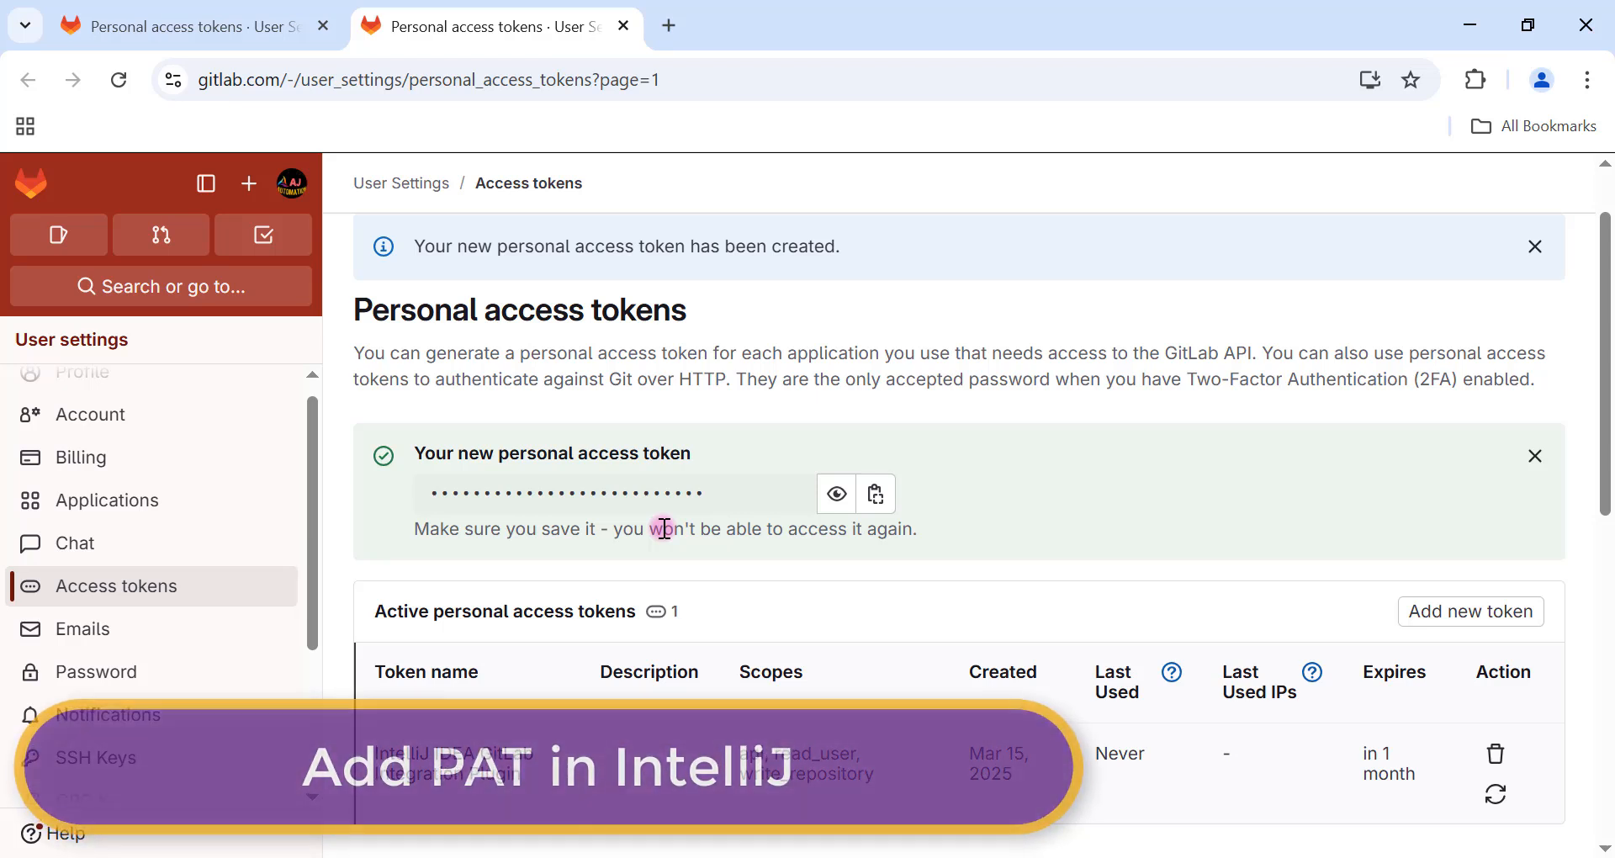
{"action": "left_click", "coordinate": [876, 496]}
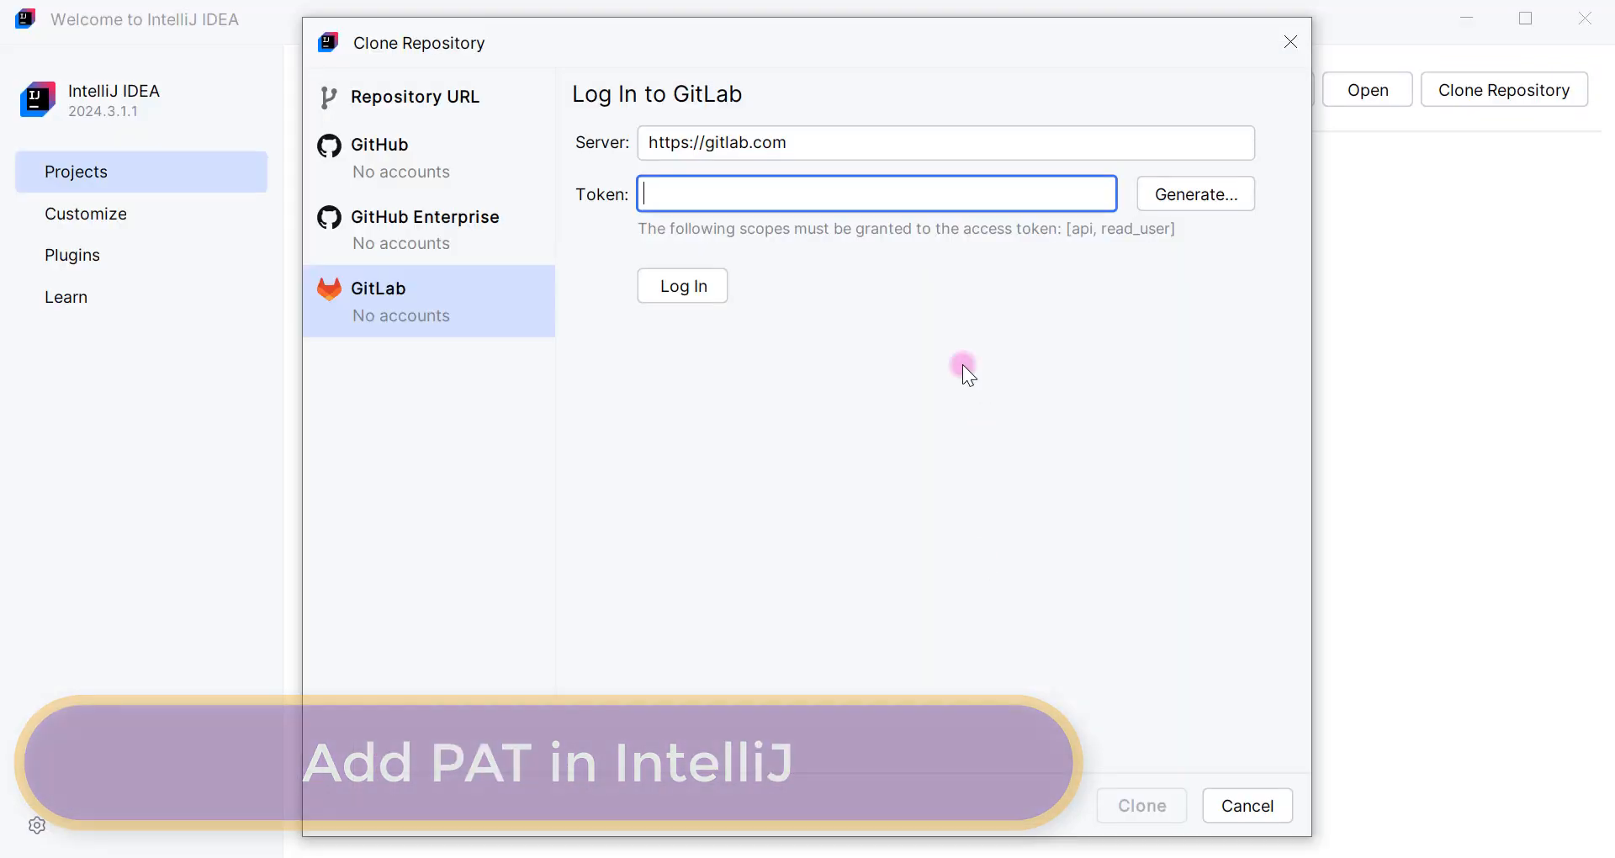
{"action": "key", "text": "ctrl+v"}
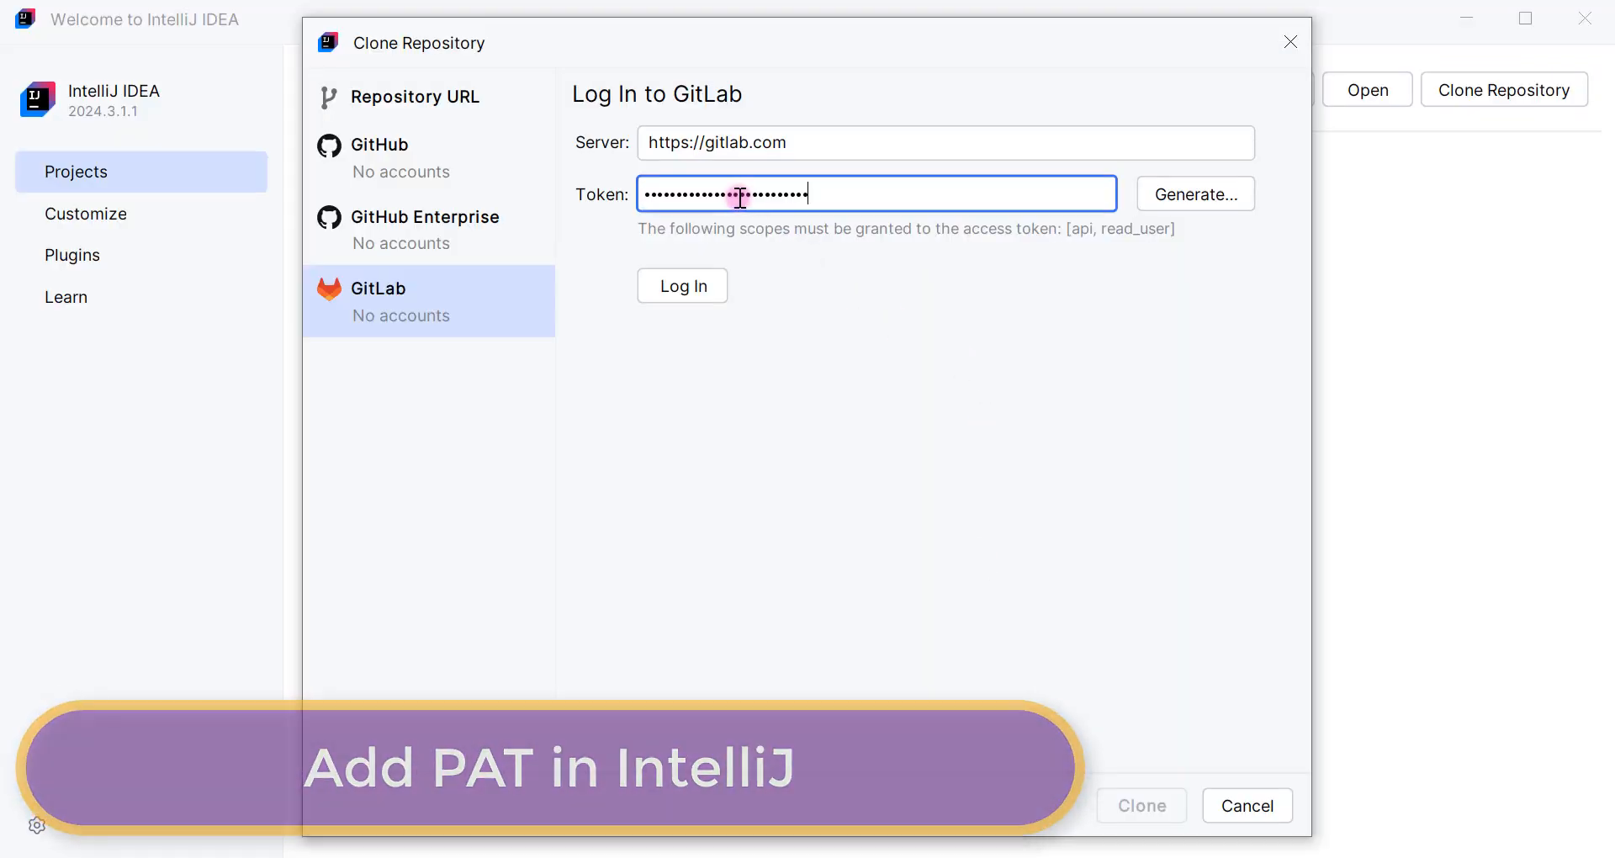
{"action": "left_click", "coordinate": [672, 290]}
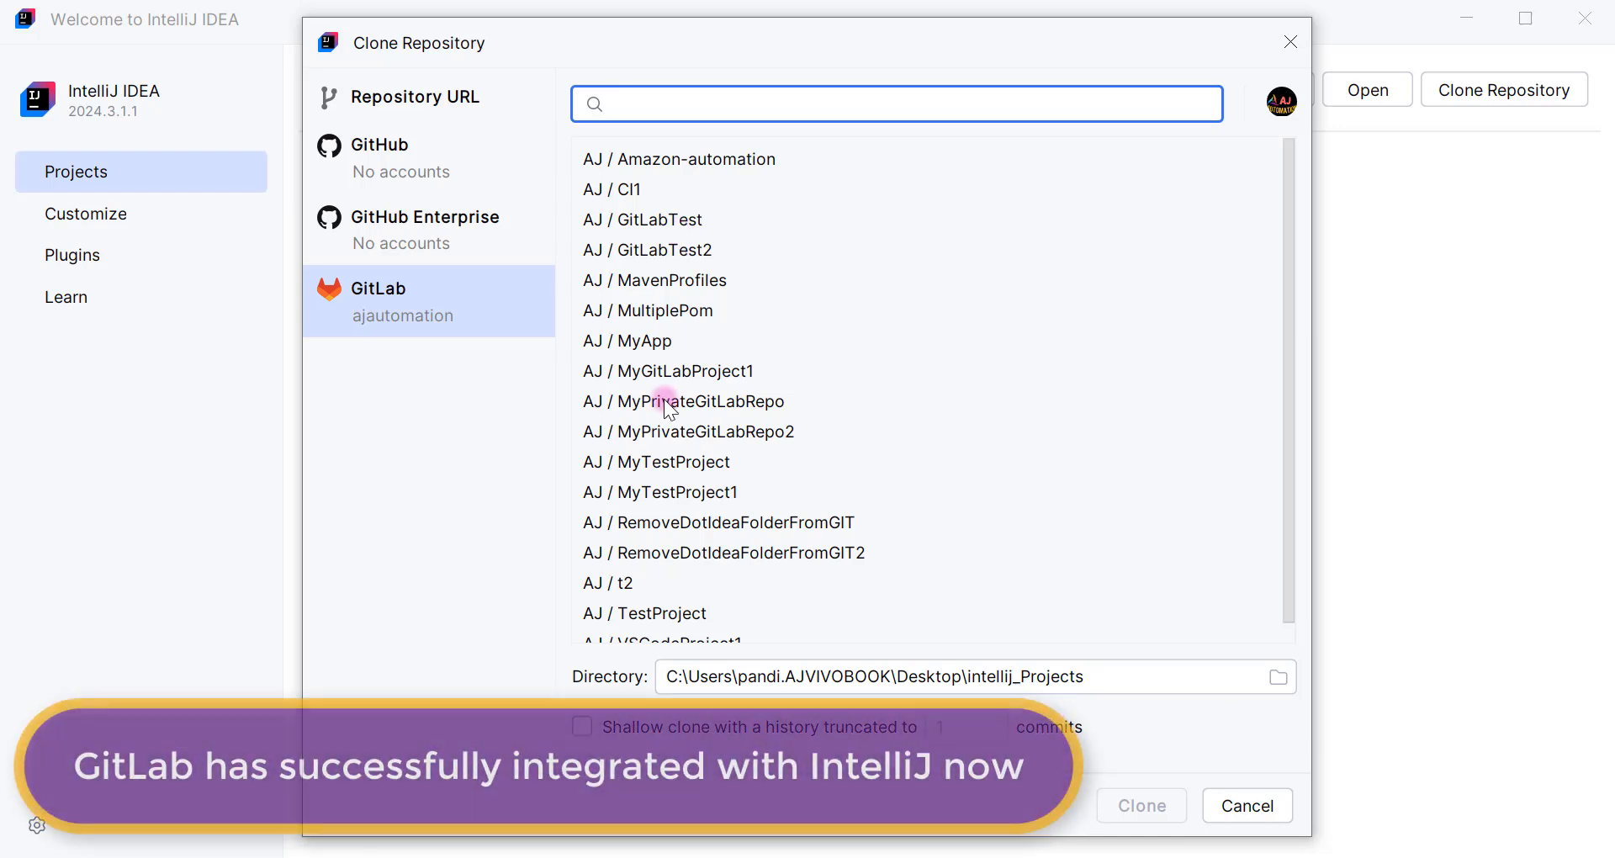
Clone the MyGitLabProject1 repository into the intellij_Projects\mygitlabproject1 folder and maximize the opened project window.
{"action": "left_click", "coordinate": [708, 374]}
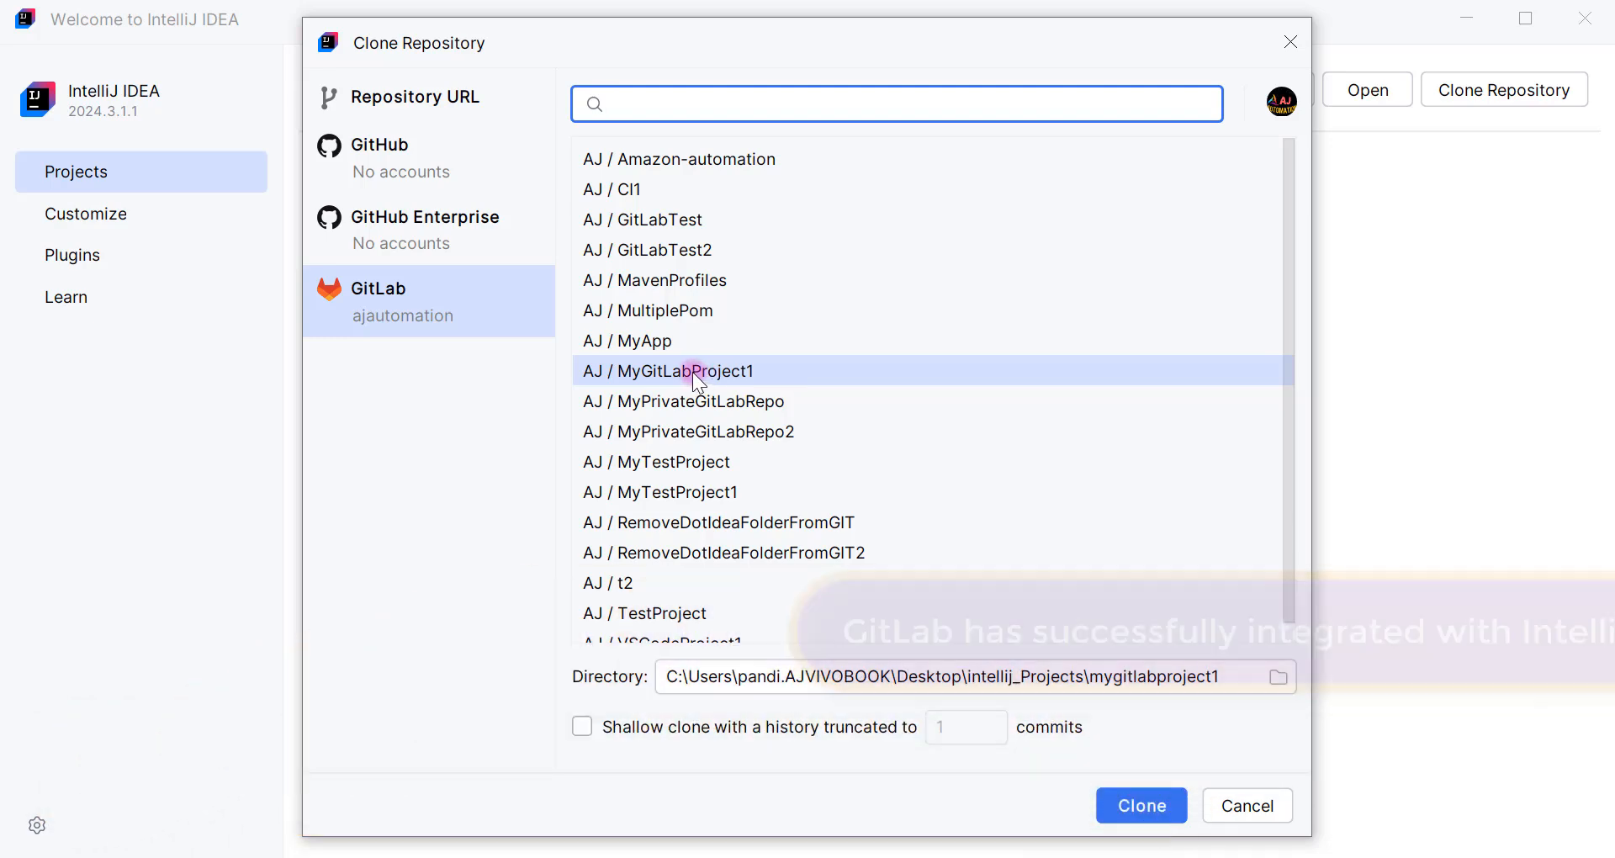
{"action": "left_click", "coordinate": [1138, 806]}
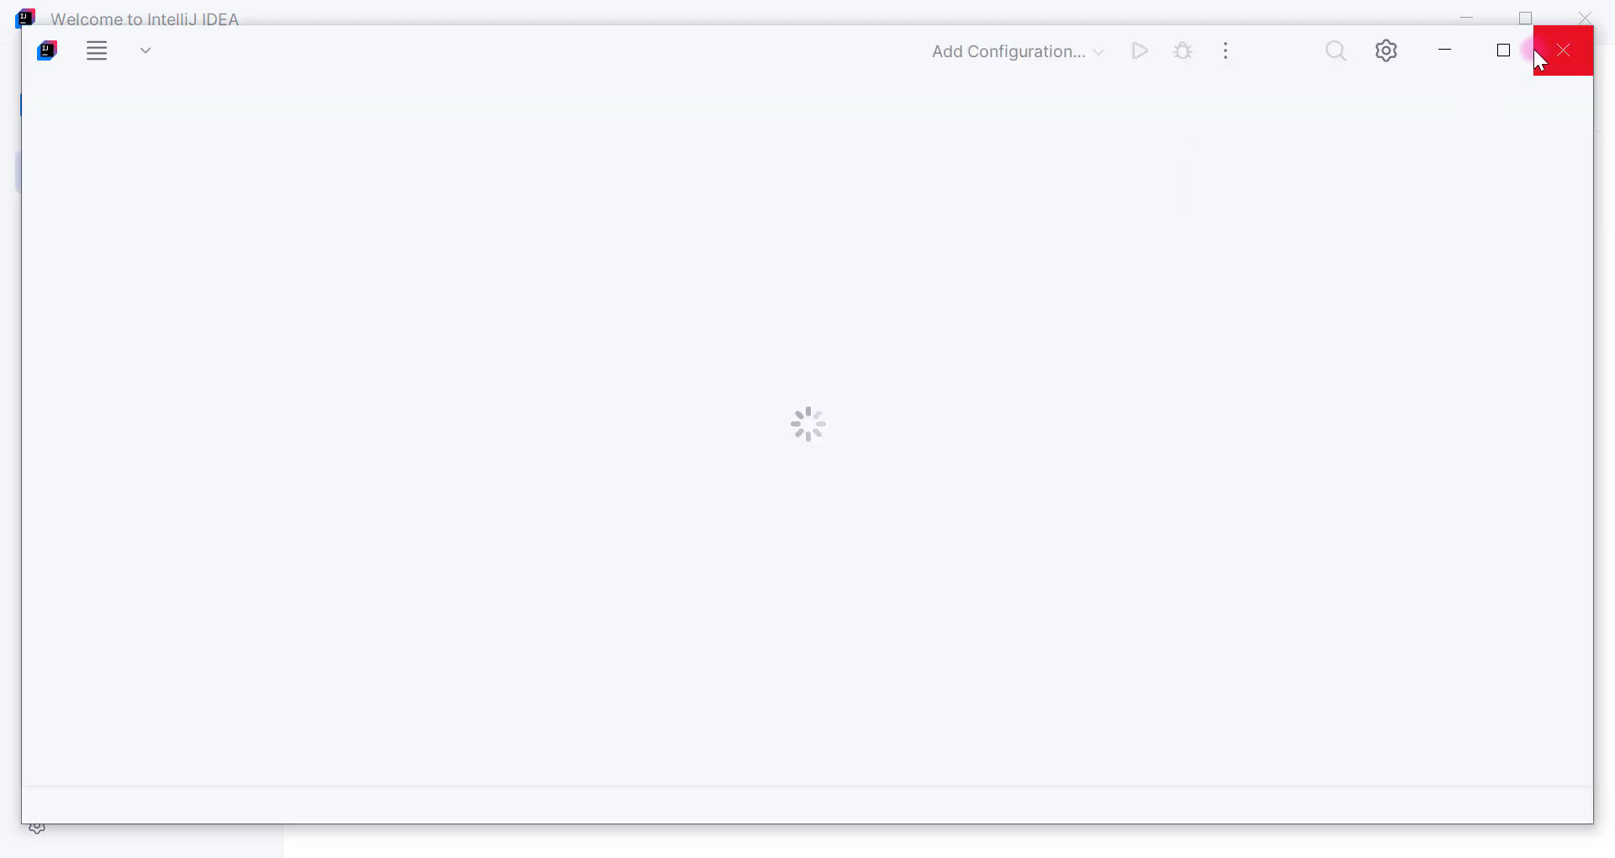
{"action": "left_click", "coordinate": [1508, 52]}
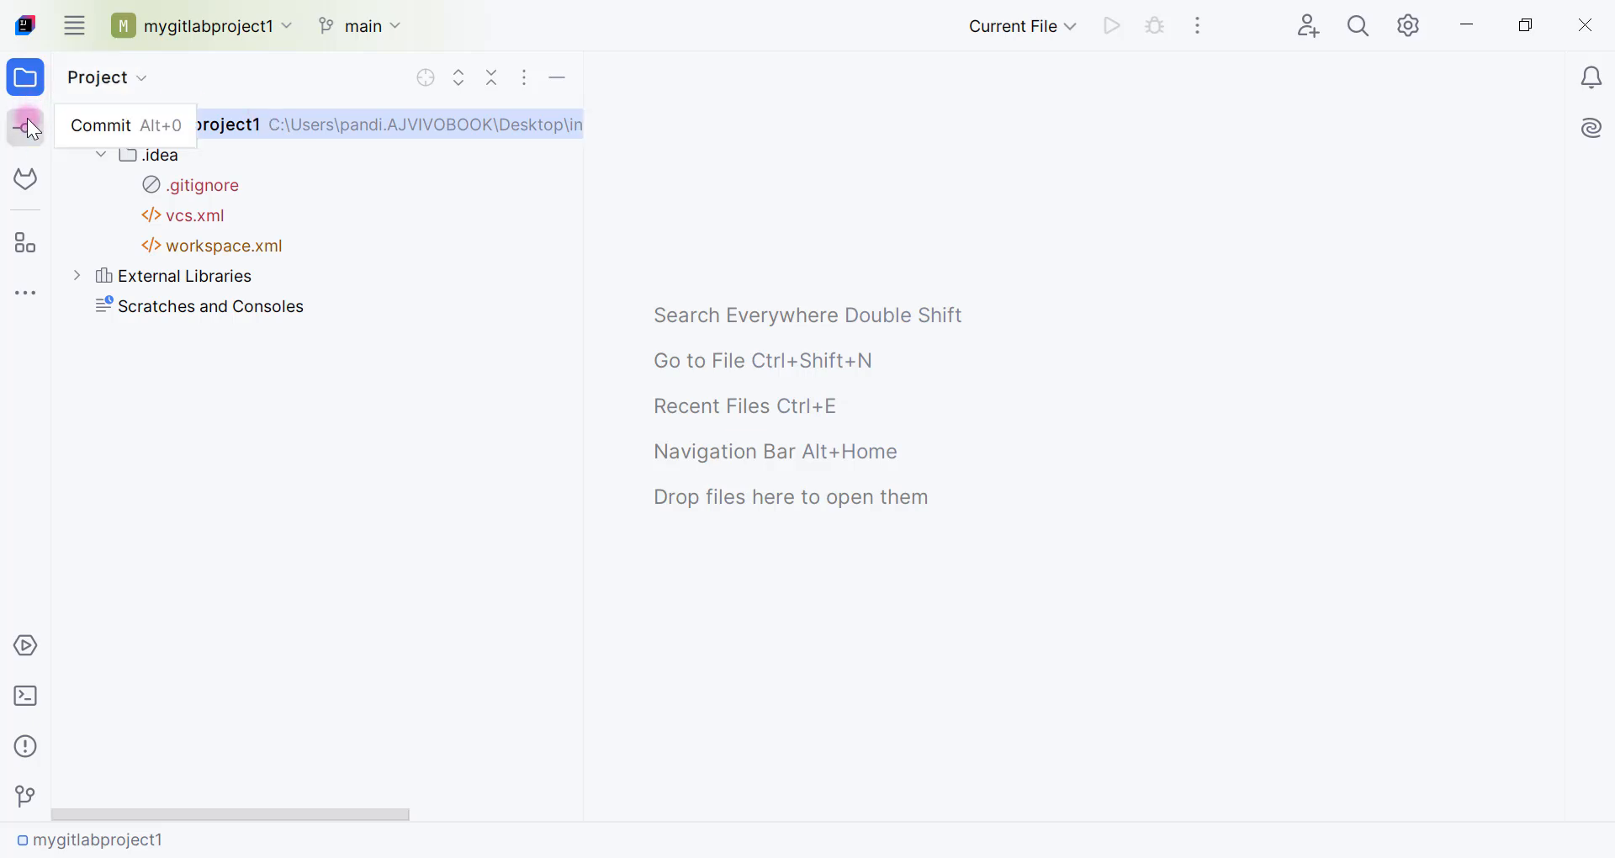
Review the project's GitLab merge requests and the local main branch in the Git log, and return to the project tree.
{"action": "left_click", "coordinate": [25, 174]}
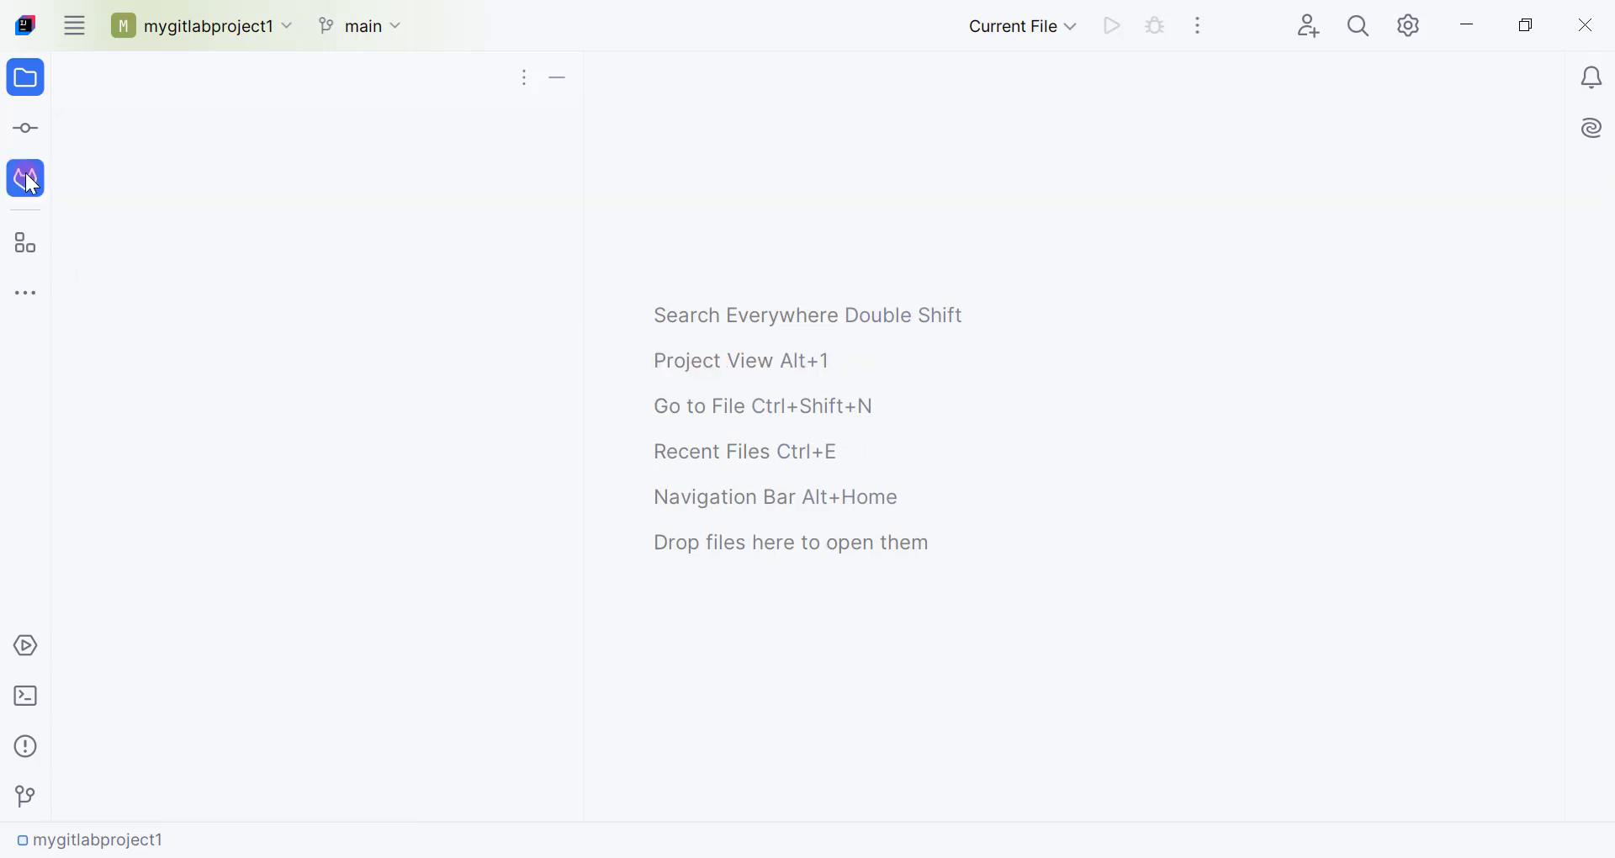
{"action": "left_click", "coordinate": [23, 794]}
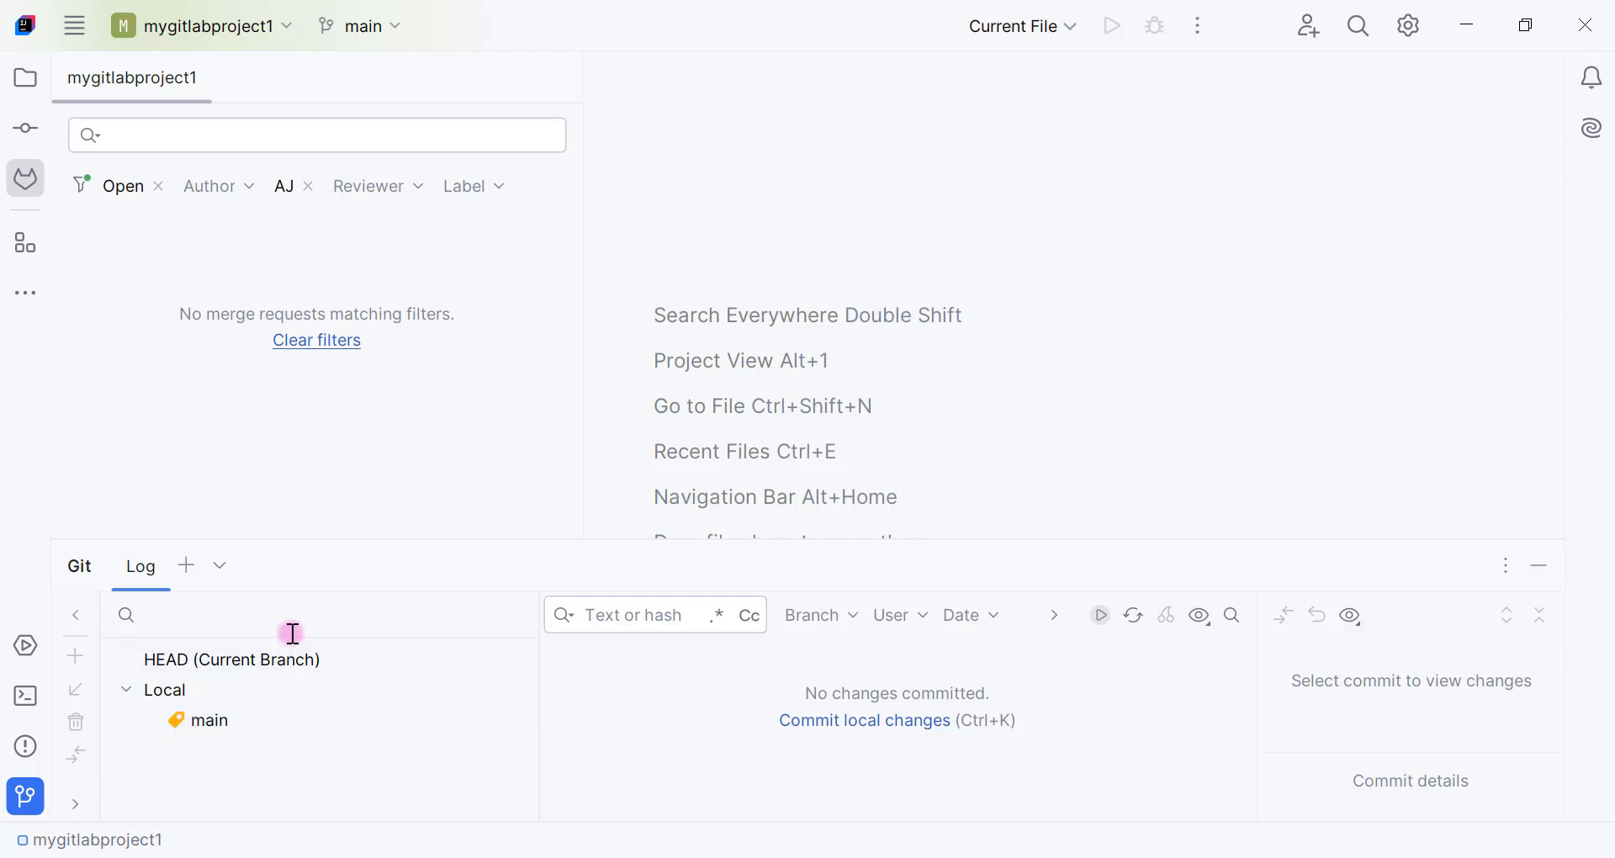
{"action": "left_click", "coordinate": [301, 714]}
{"action": "left_click", "coordinate": [24, 80]}
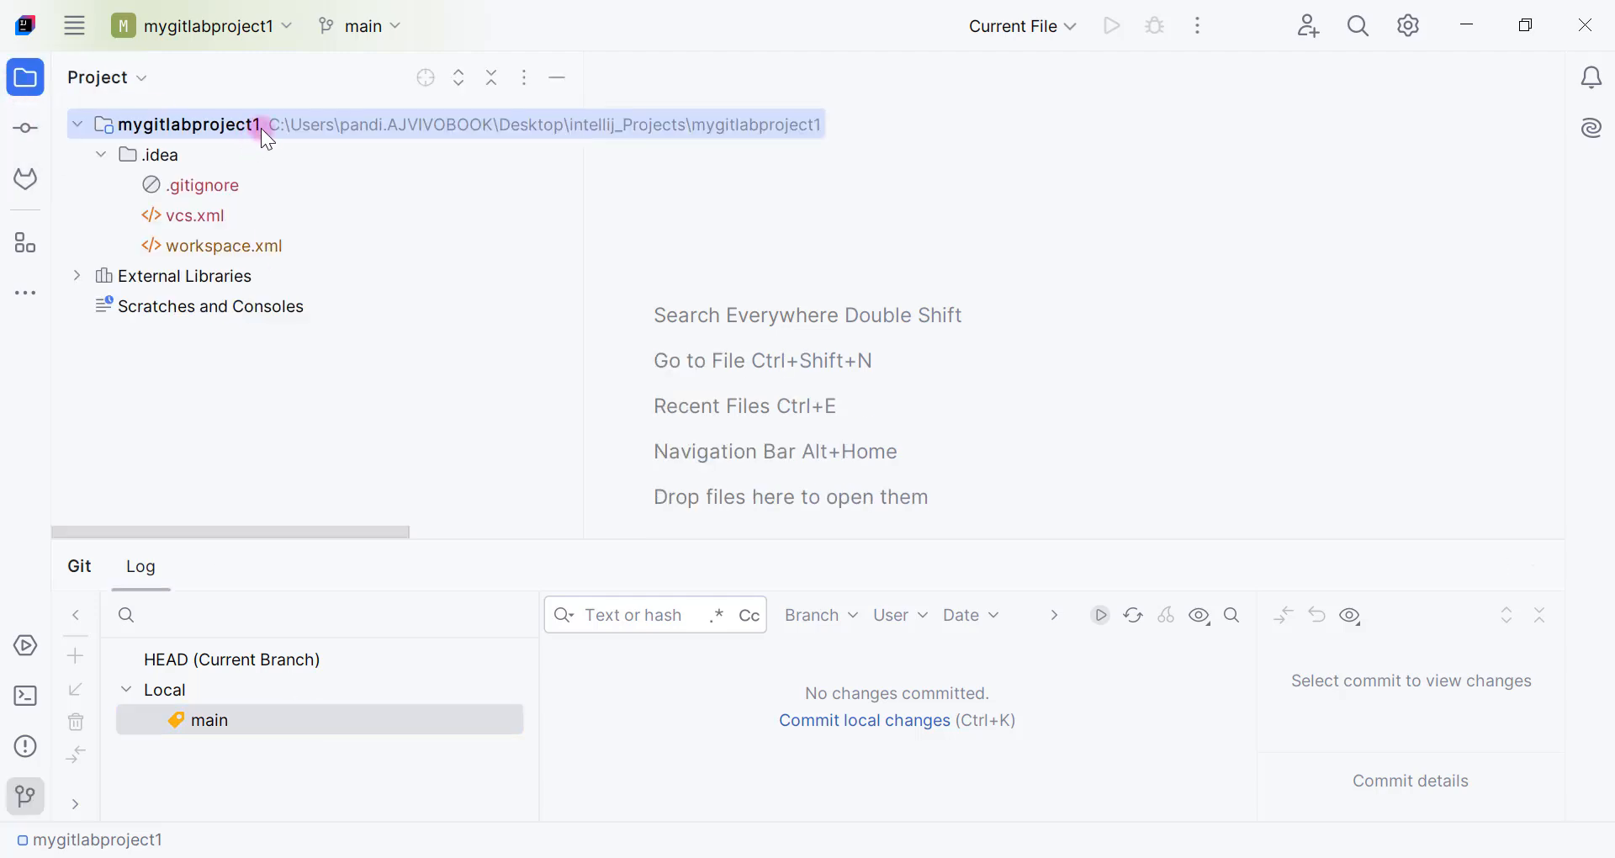
Create a new directory named package1 in the mygitlabproject1 root.
{"action": "right_click", "coordinate": [263, 132]}
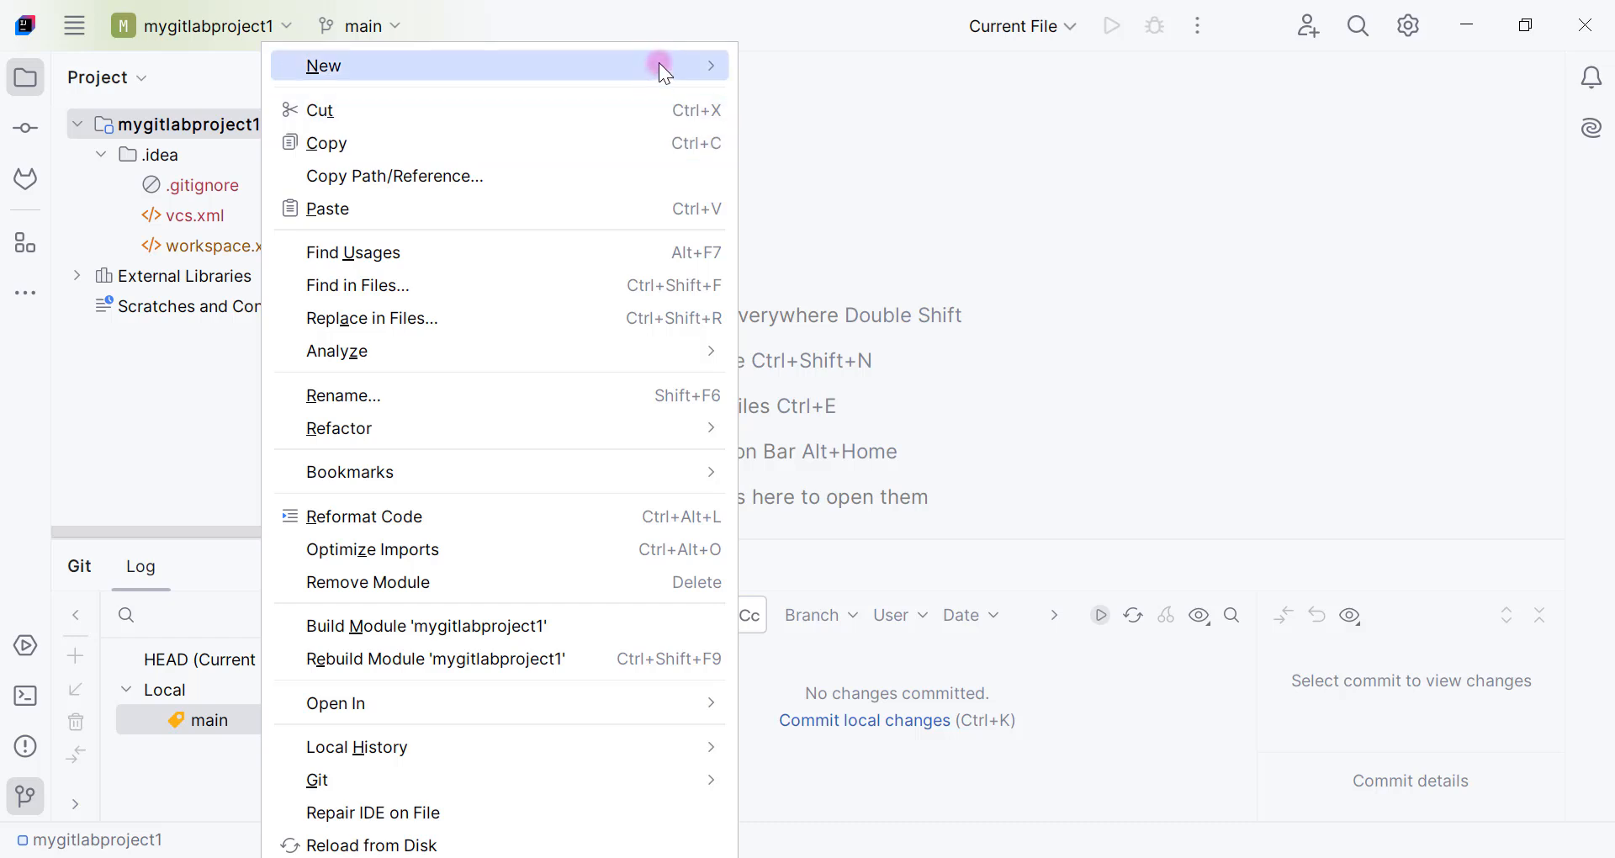
{"action": "mouse_move", "coordinate": [659, 64]}
{"action": "left_click", "coordinate": [825, 230]}
{"action": "type", "text": "package1"}
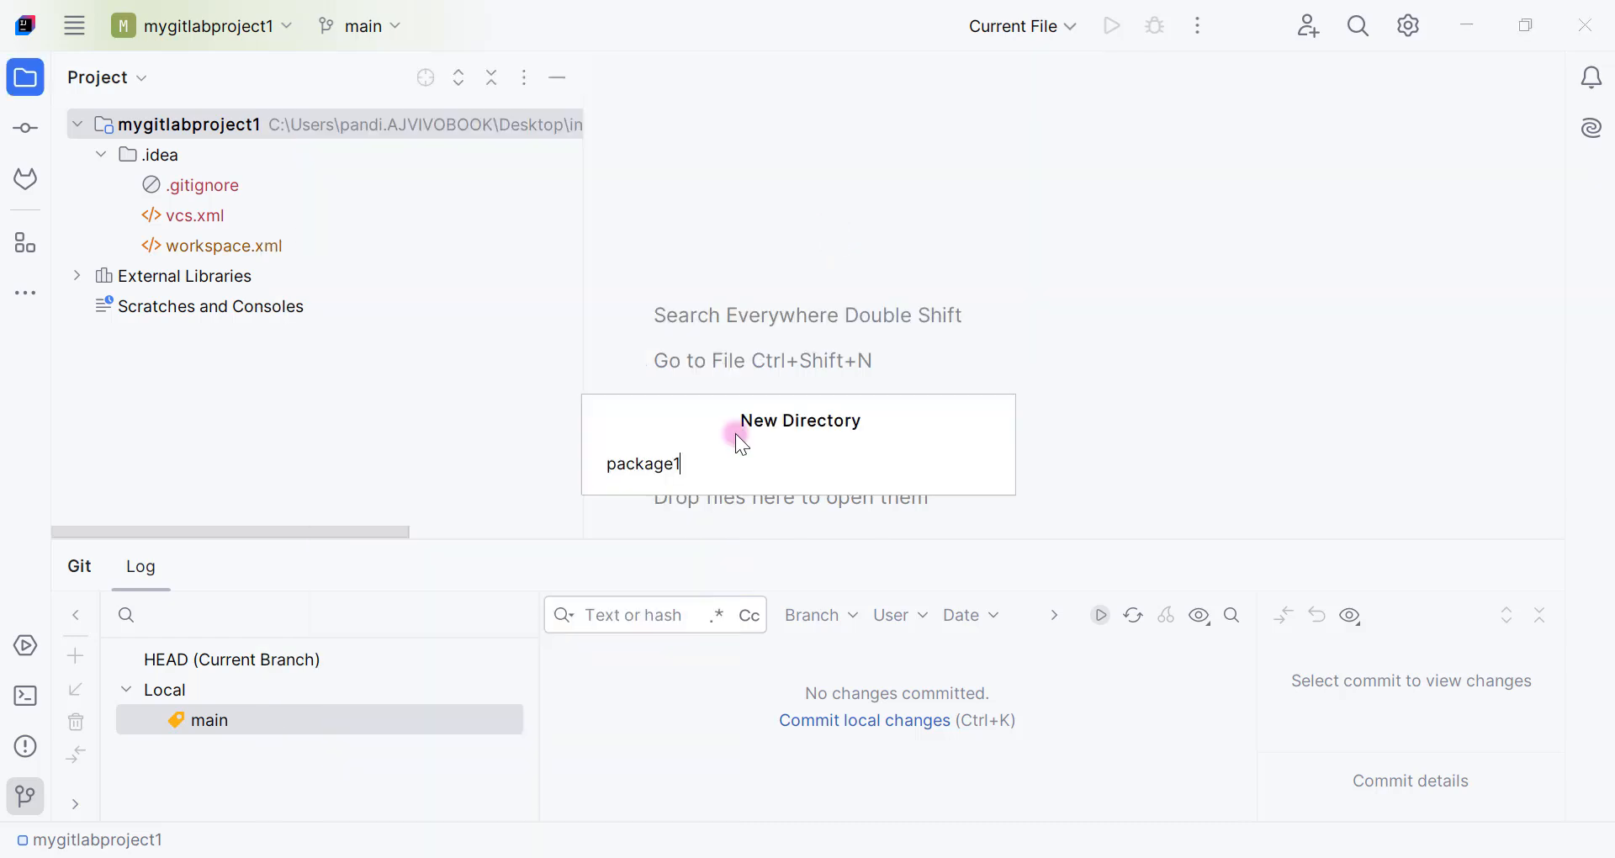
{"action": "key", "text": "Return"}
Create a file named Test1 in package1, add it to Git, and enter the text "This is for GitLab Demo.".
{"action": "right_click", "coordinate": [219, 286]}
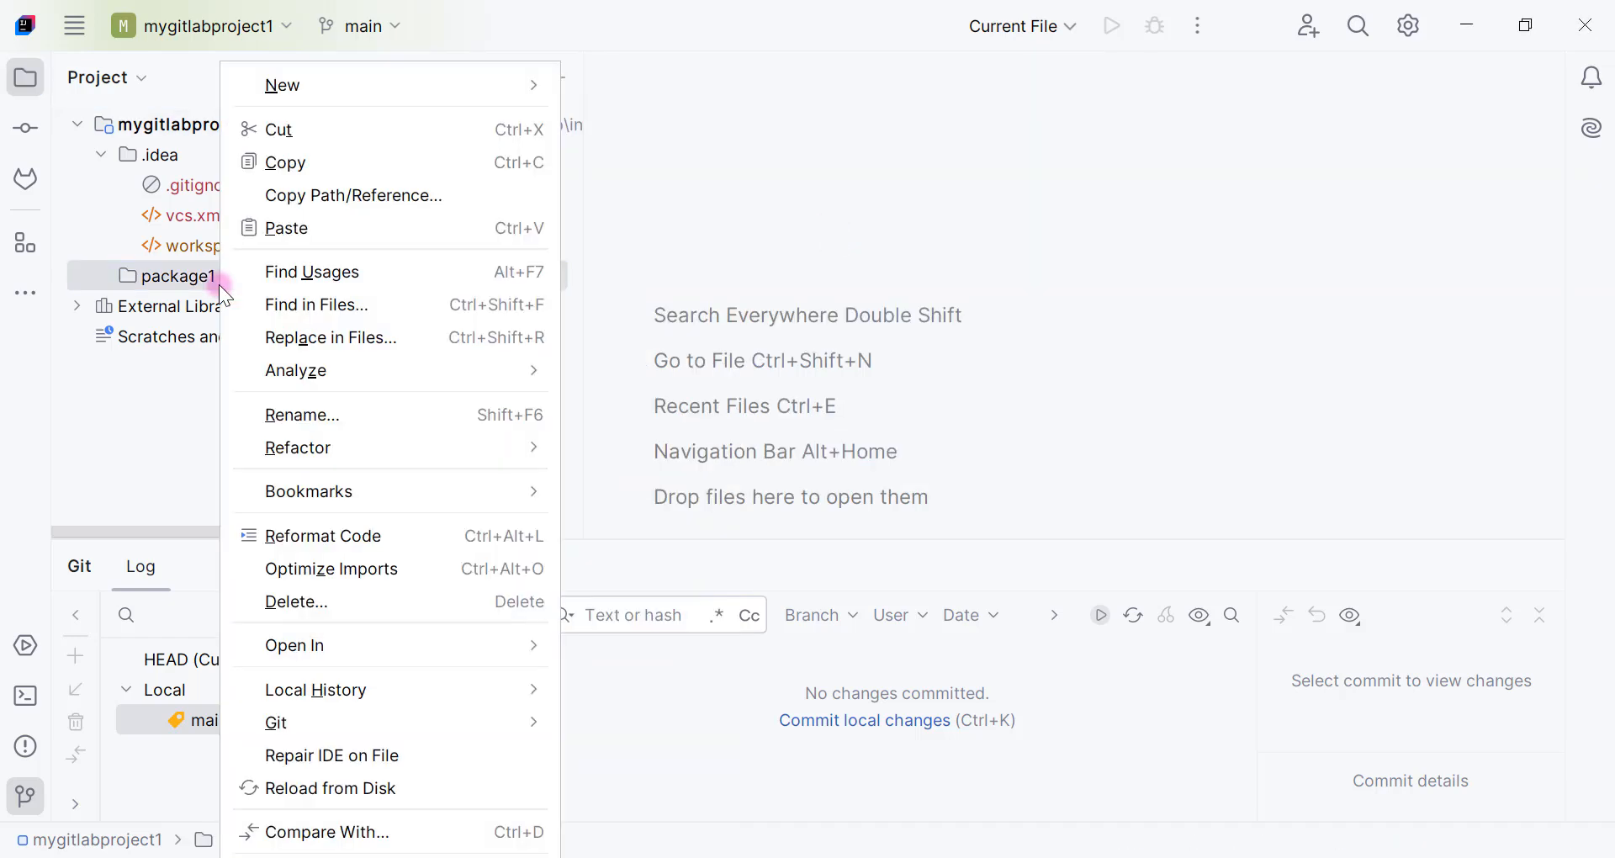
{"action": "mouse_move", "coordinate": [541, 93]}
{"action": "left_click", "coordinate": [621, 83]}
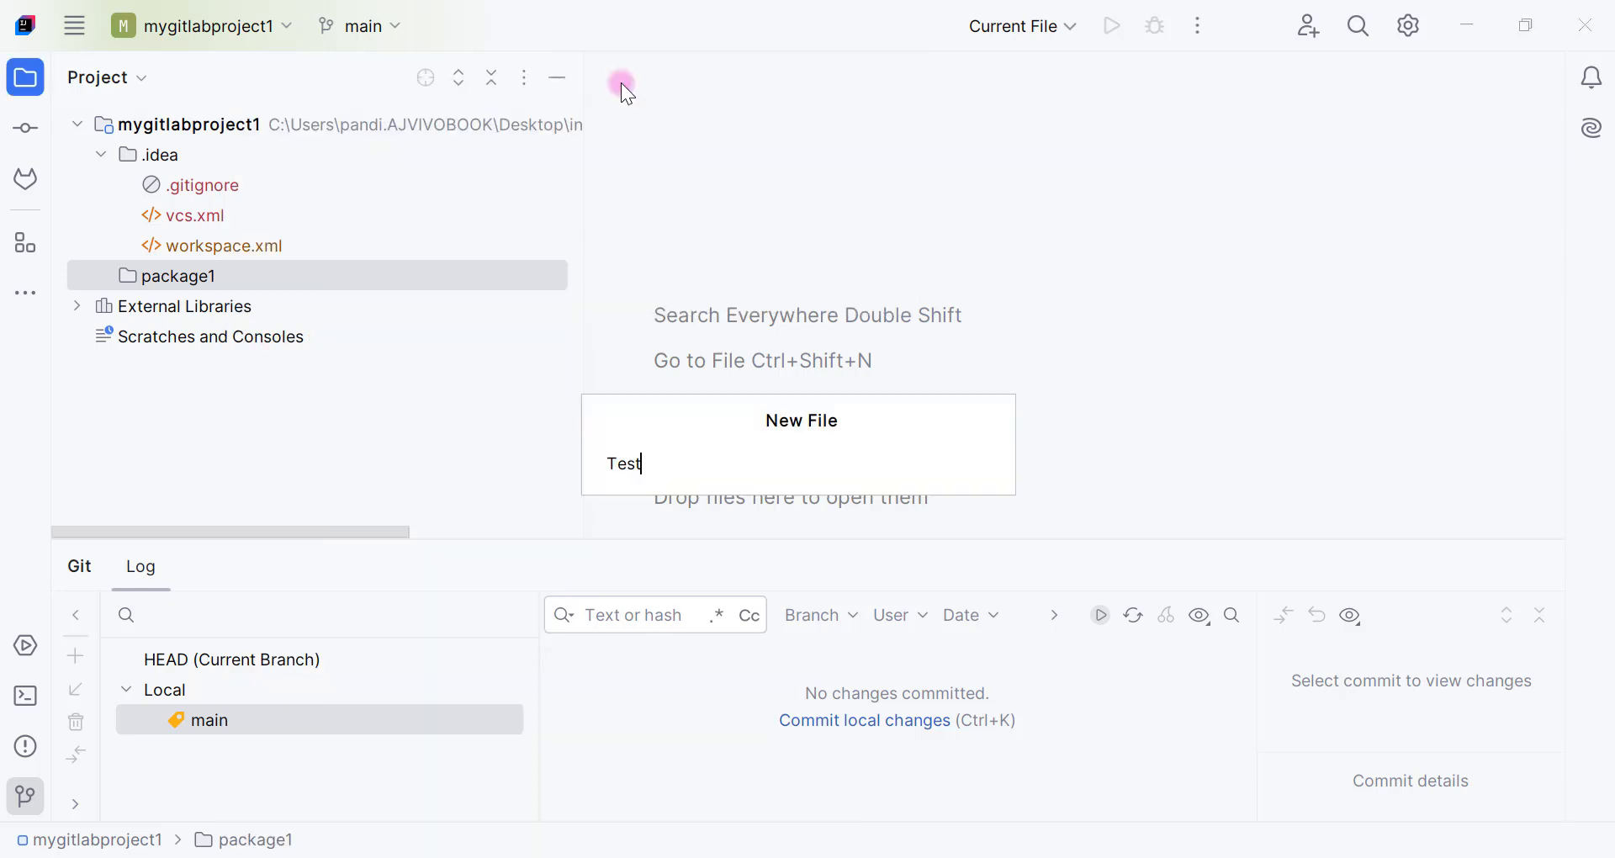
{"action": "key", "text": "Return"}
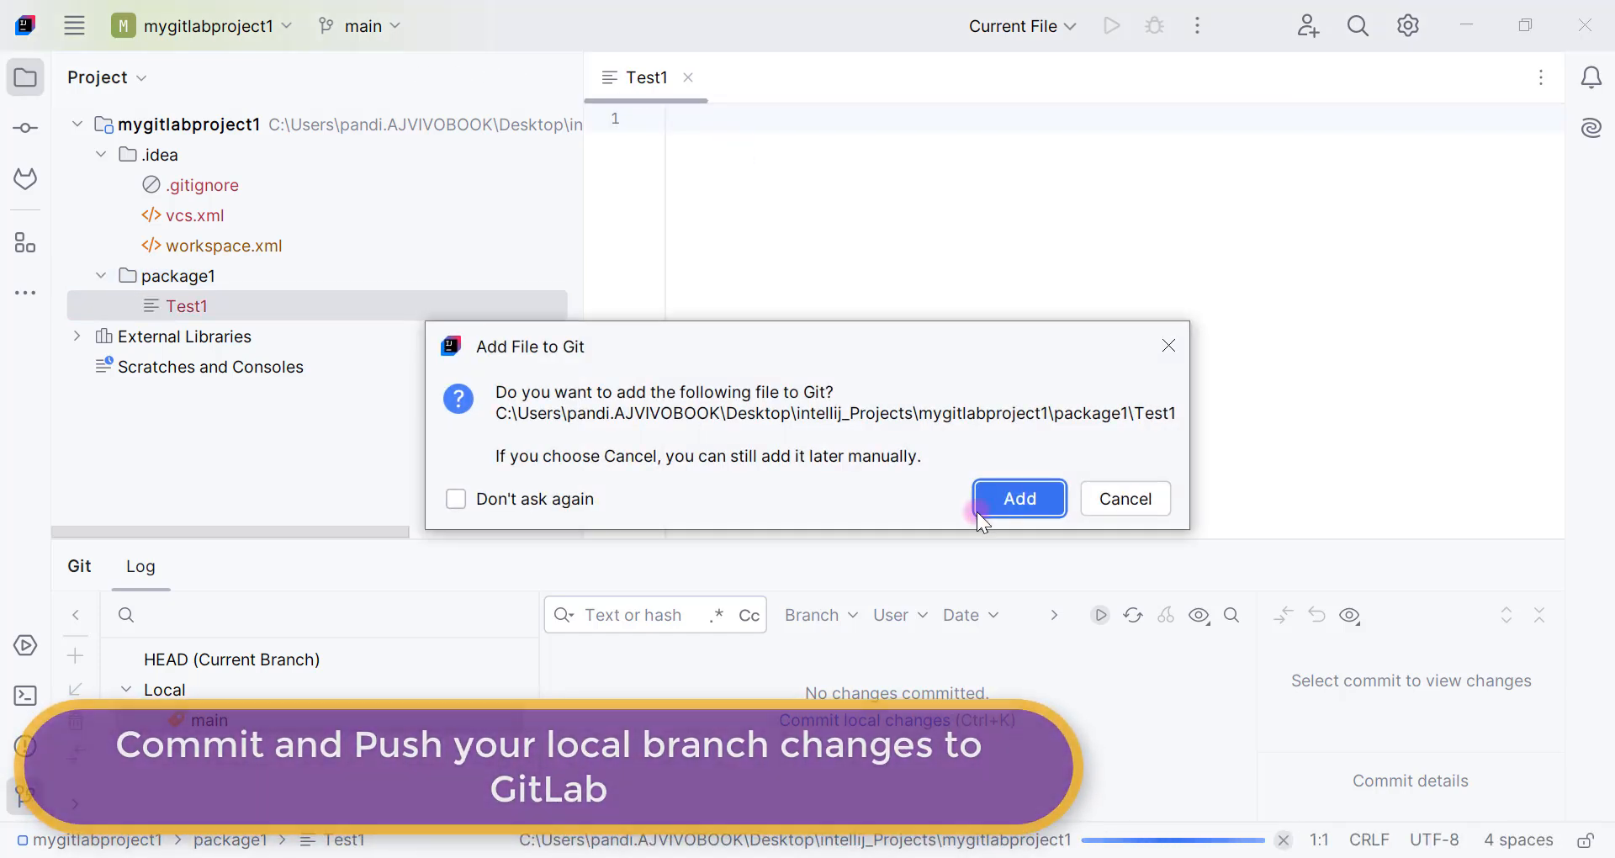
{"action": "left_click", "coordinate": [1020, 500]}
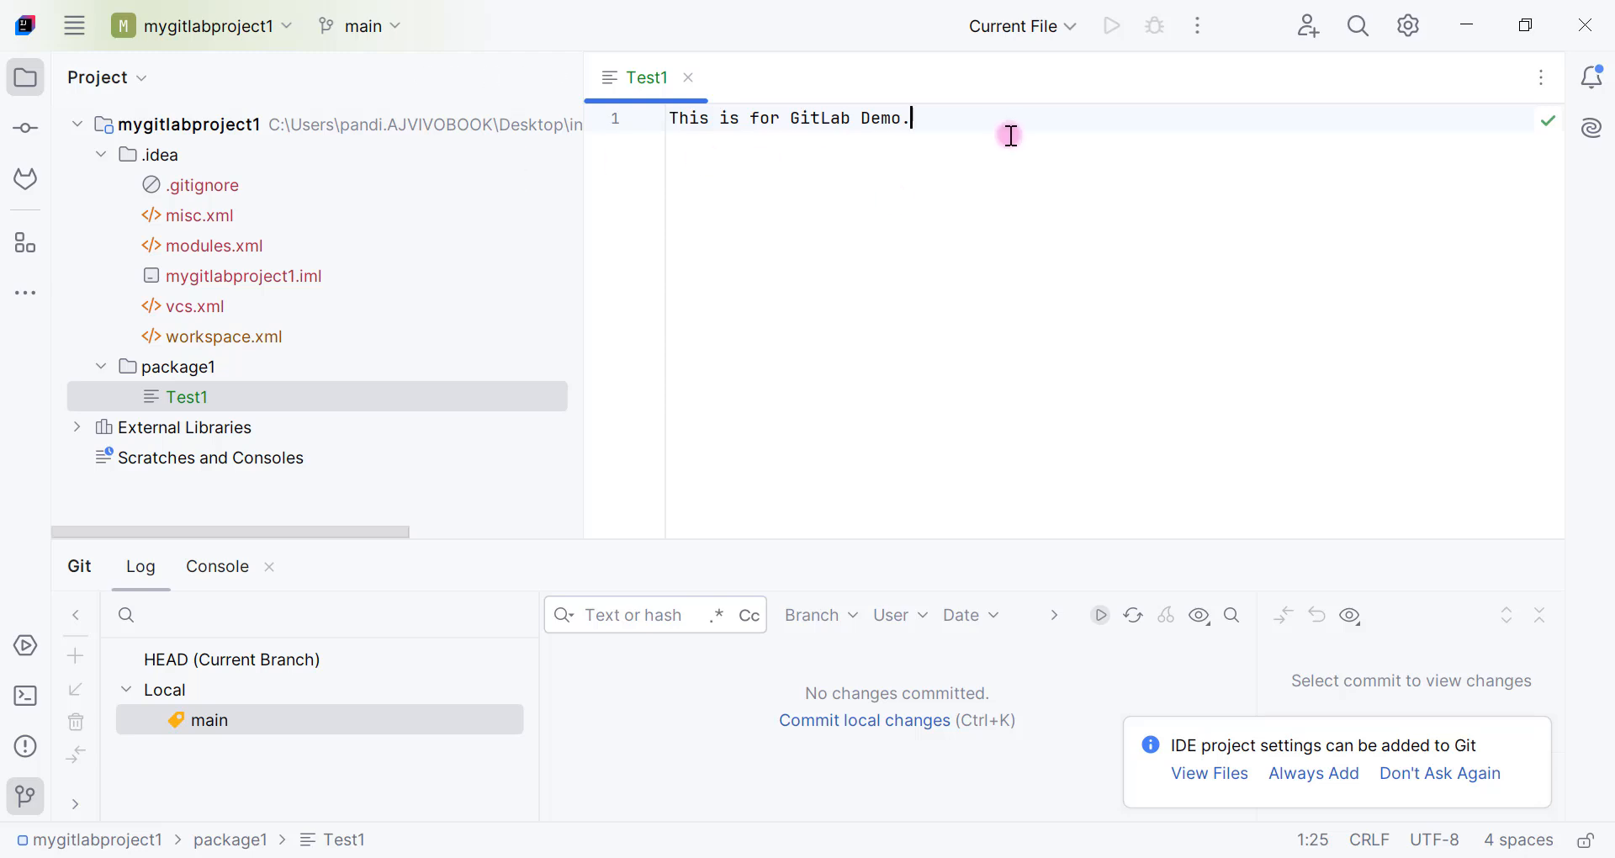
Commit Test1 with the message "Initial commit - added new file Test1" and push it to origin/main.
{"action": "left_click", "coordinate": [34, 125]}
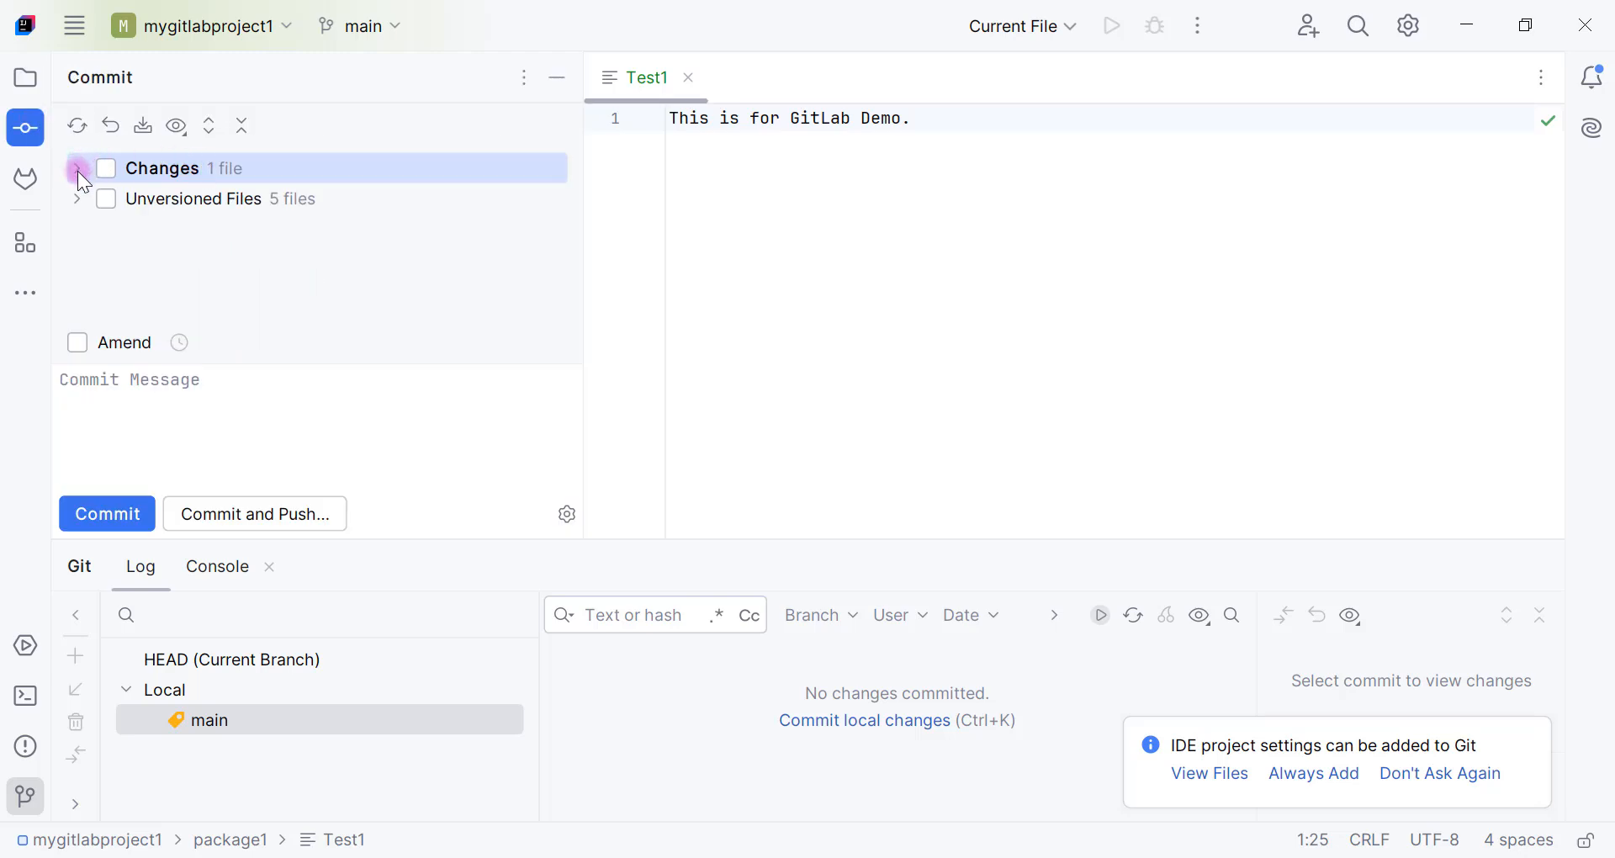
{"action": "left_click", "coordinate": [77, 170]}
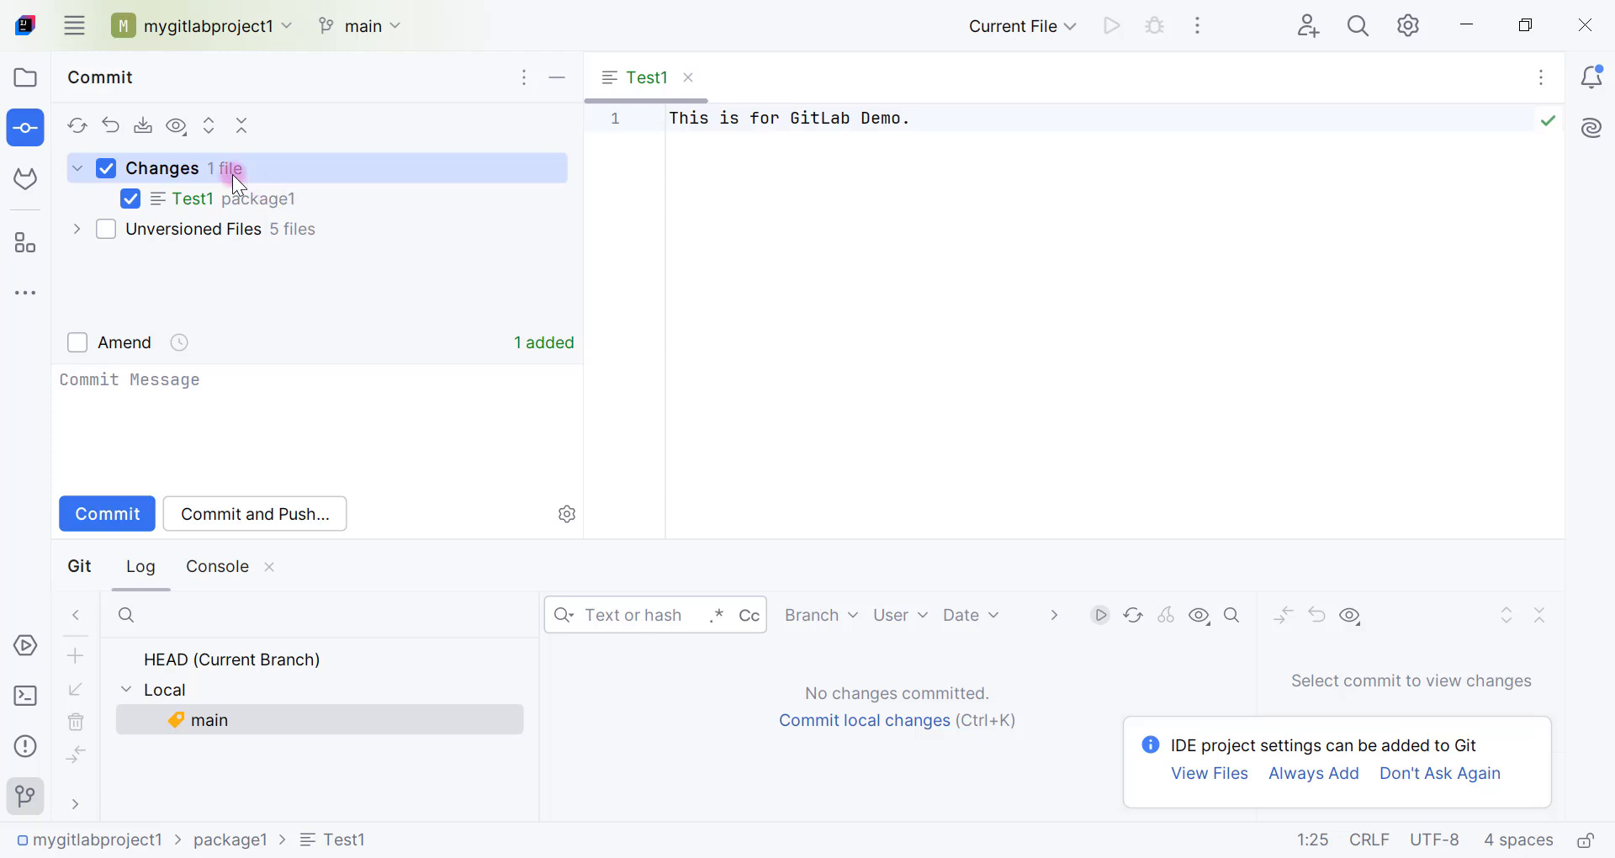
{"action": "left_click", "coordinate": [207, 394]}
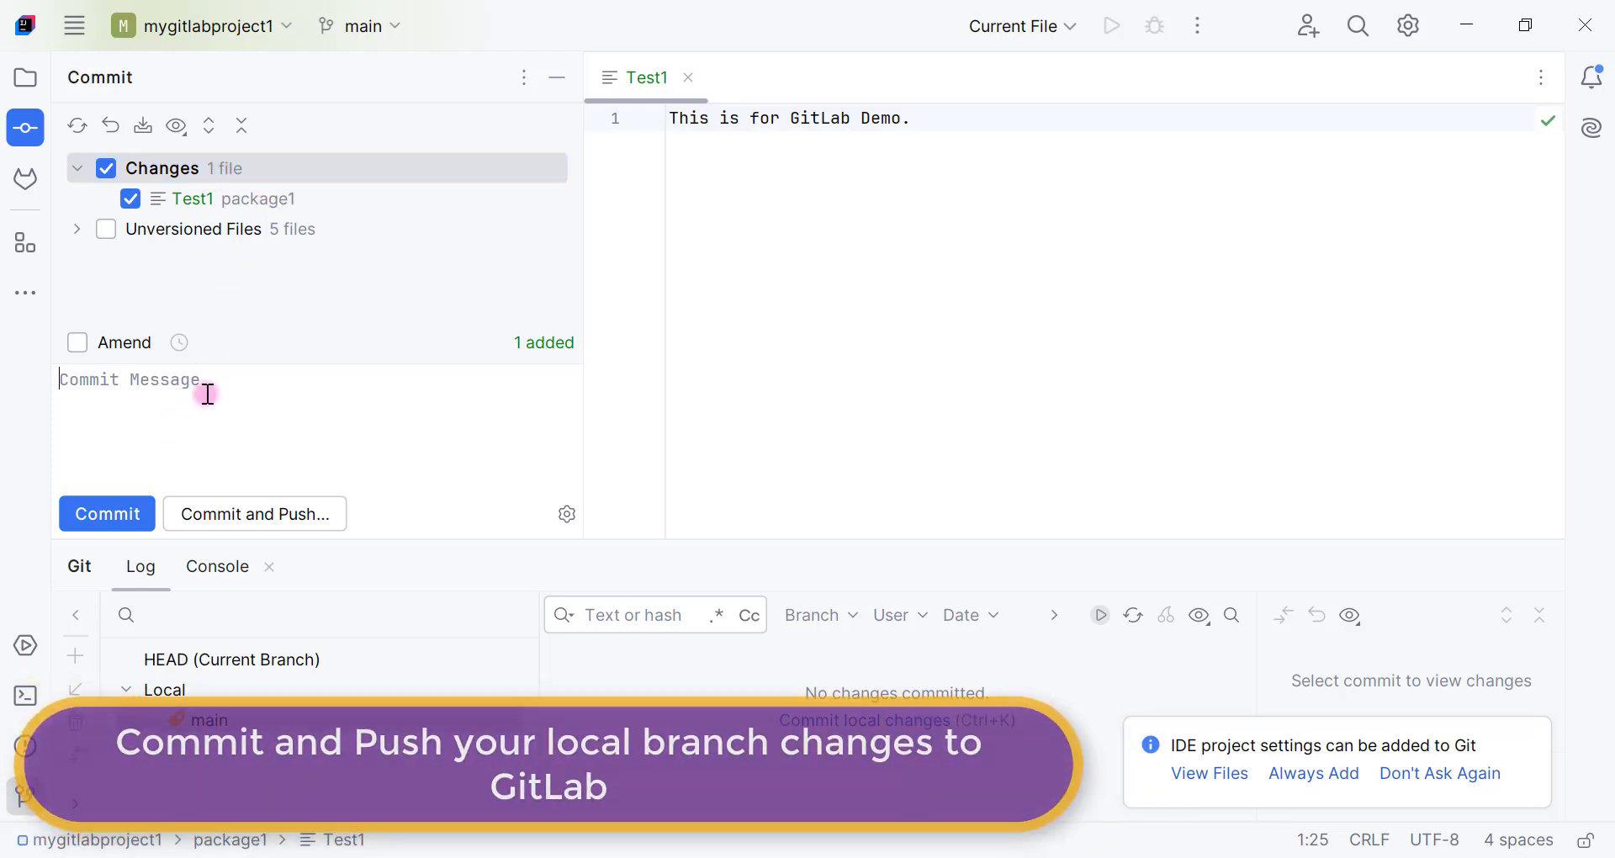
{"action": "type", "text": "Initial commit - added new file Test1"}
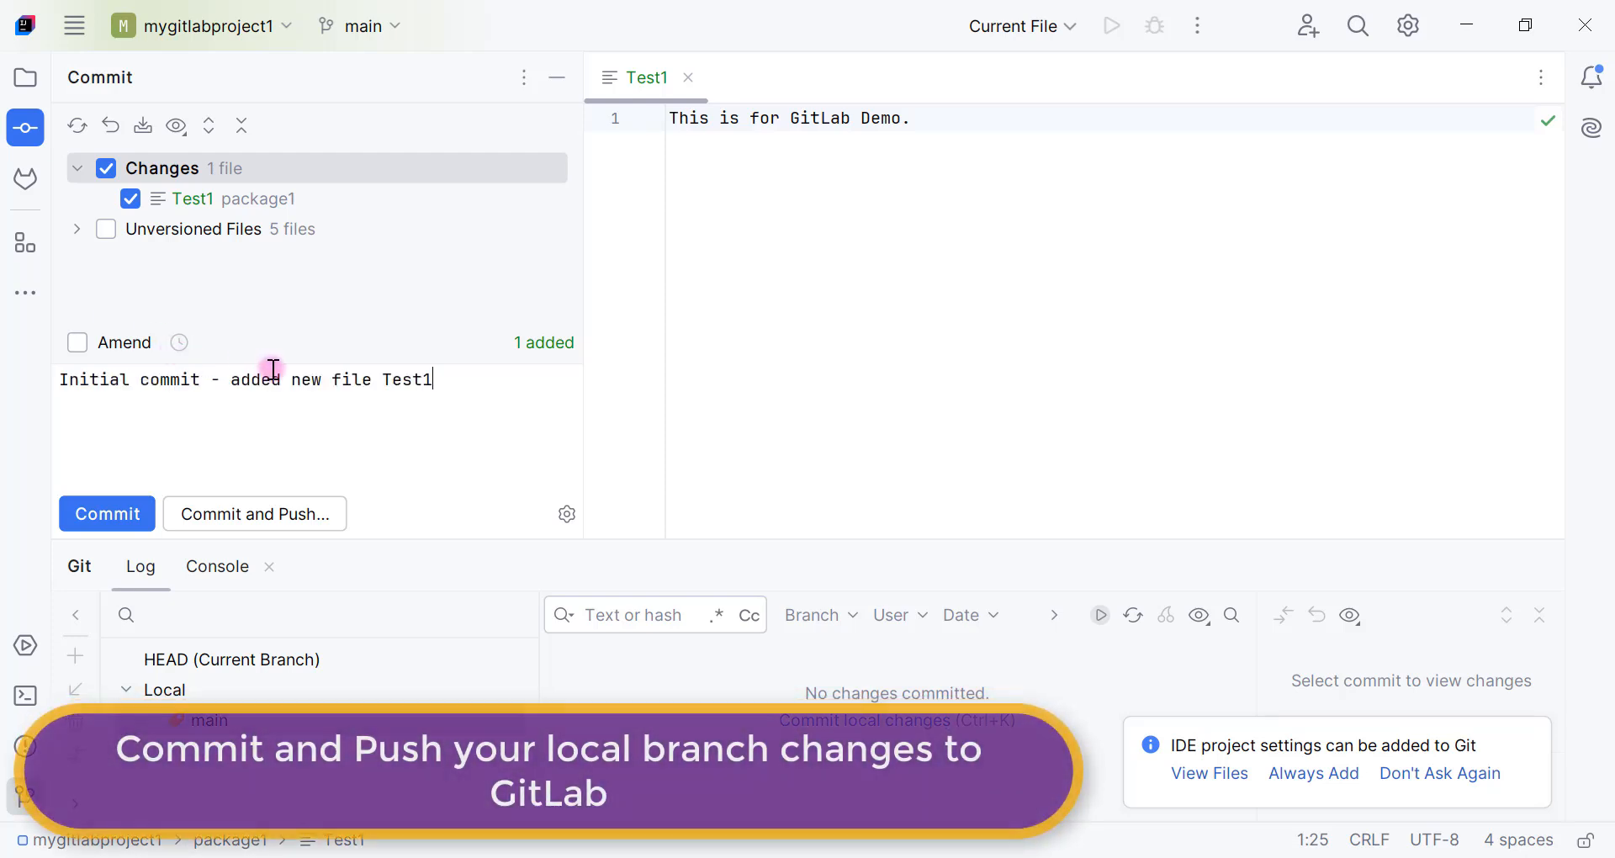
{"action": "left_click", "coordinate": [295, 513]}
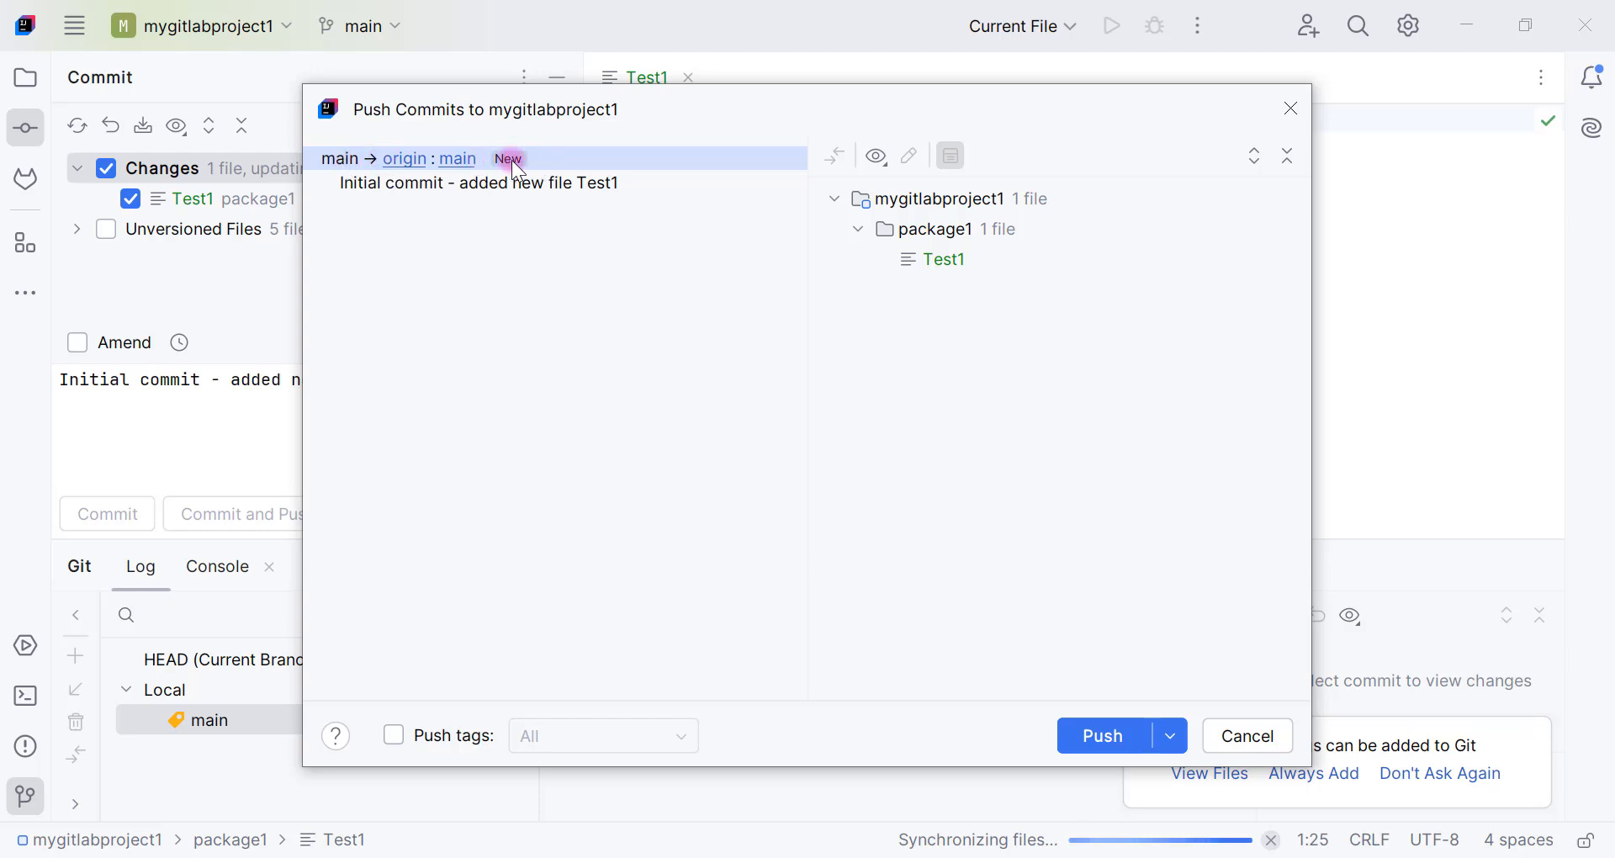
{"action": "left_click", "coordinate": [1081, 740]}
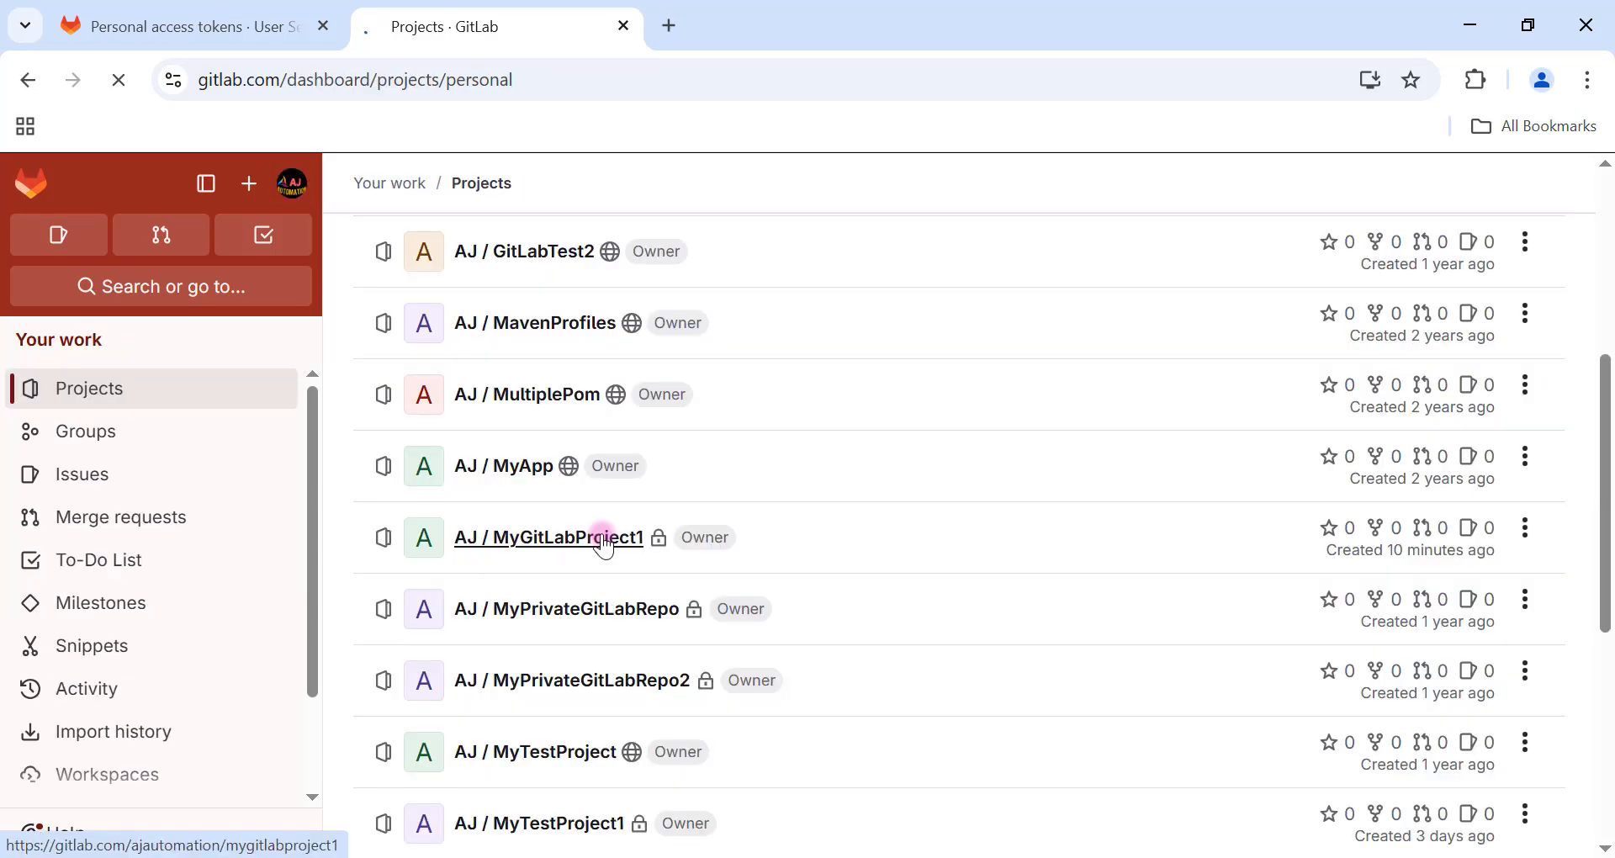
In the browser, open MyGitLabProject1 on GitLab and view the pushed Test1 file inside package1.
{"action": "left_click", "coordinate": [602, 539]}
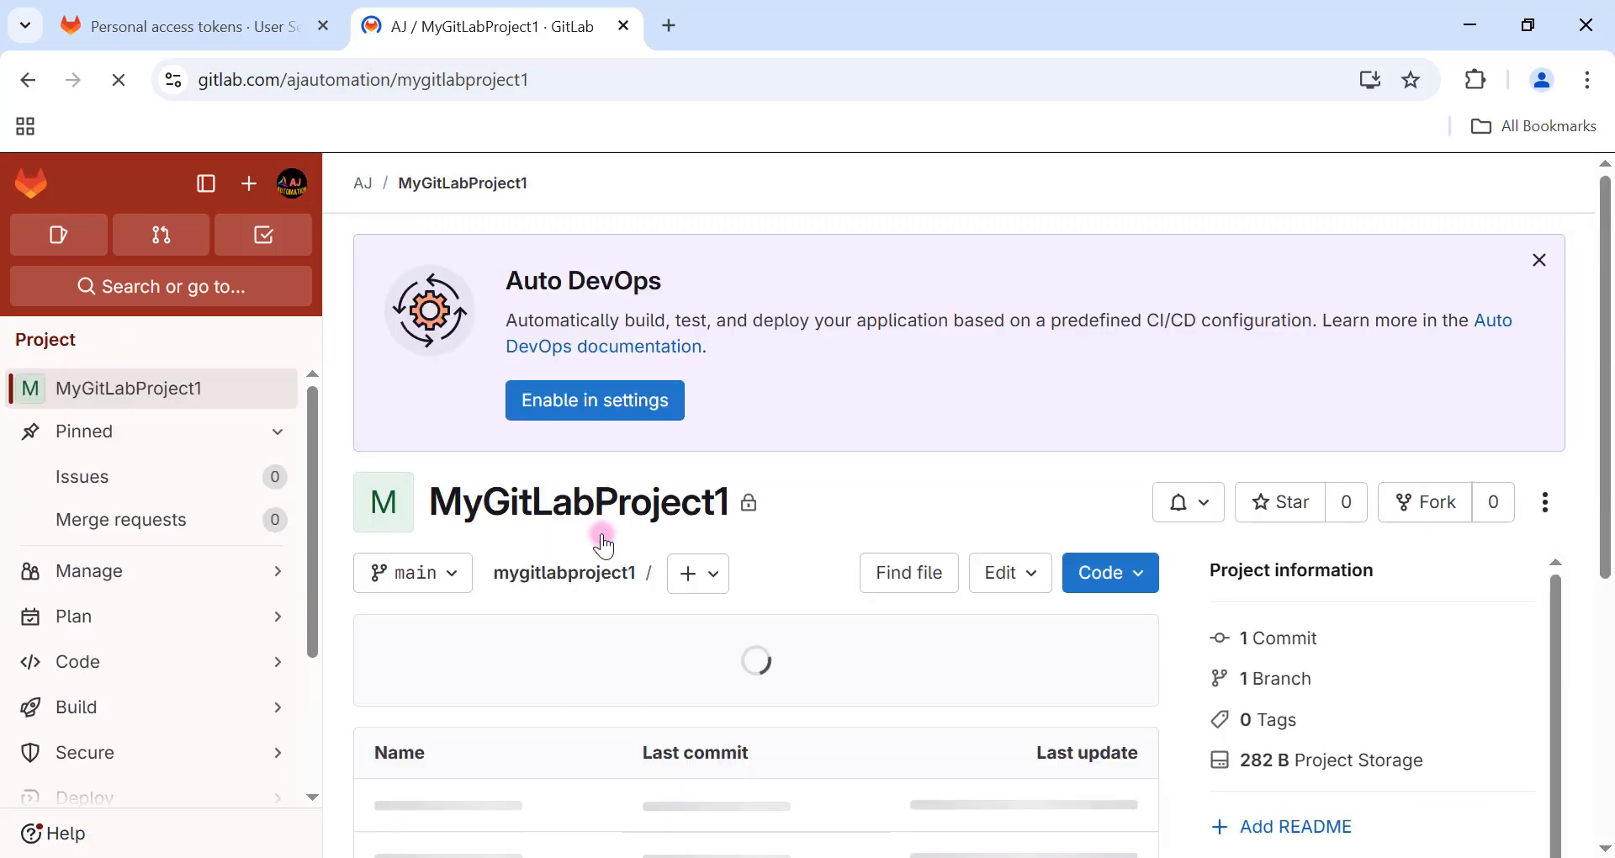
{"action": "scroll", "coordinate": [589, 539], "scroll_direction": "down", "scroll_amount": 2}
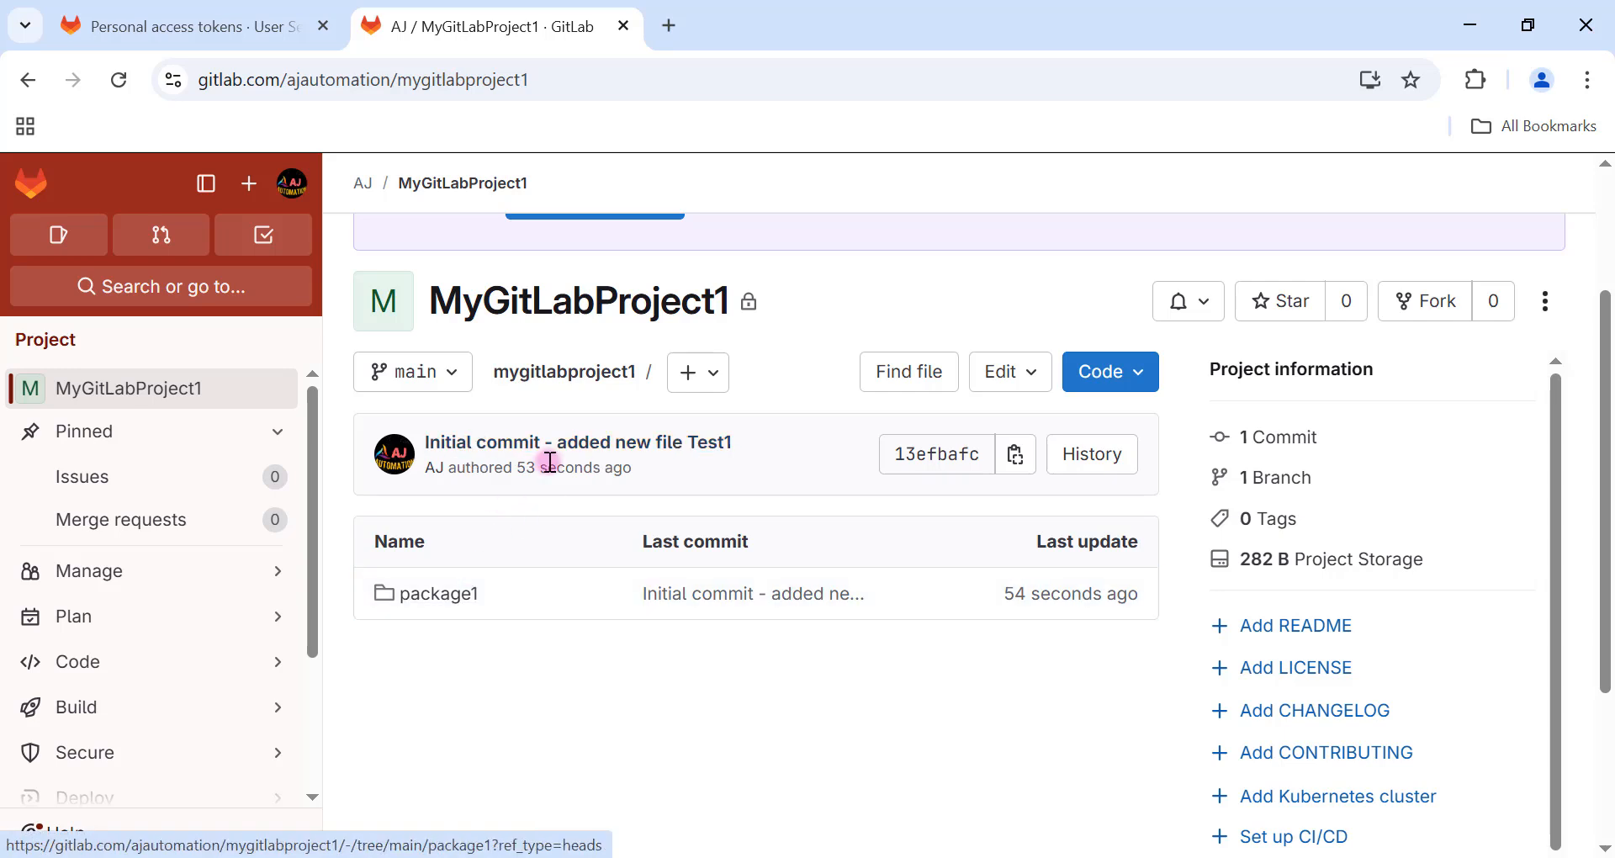
{"action": "left_click", "coordinate": [448, 594]}
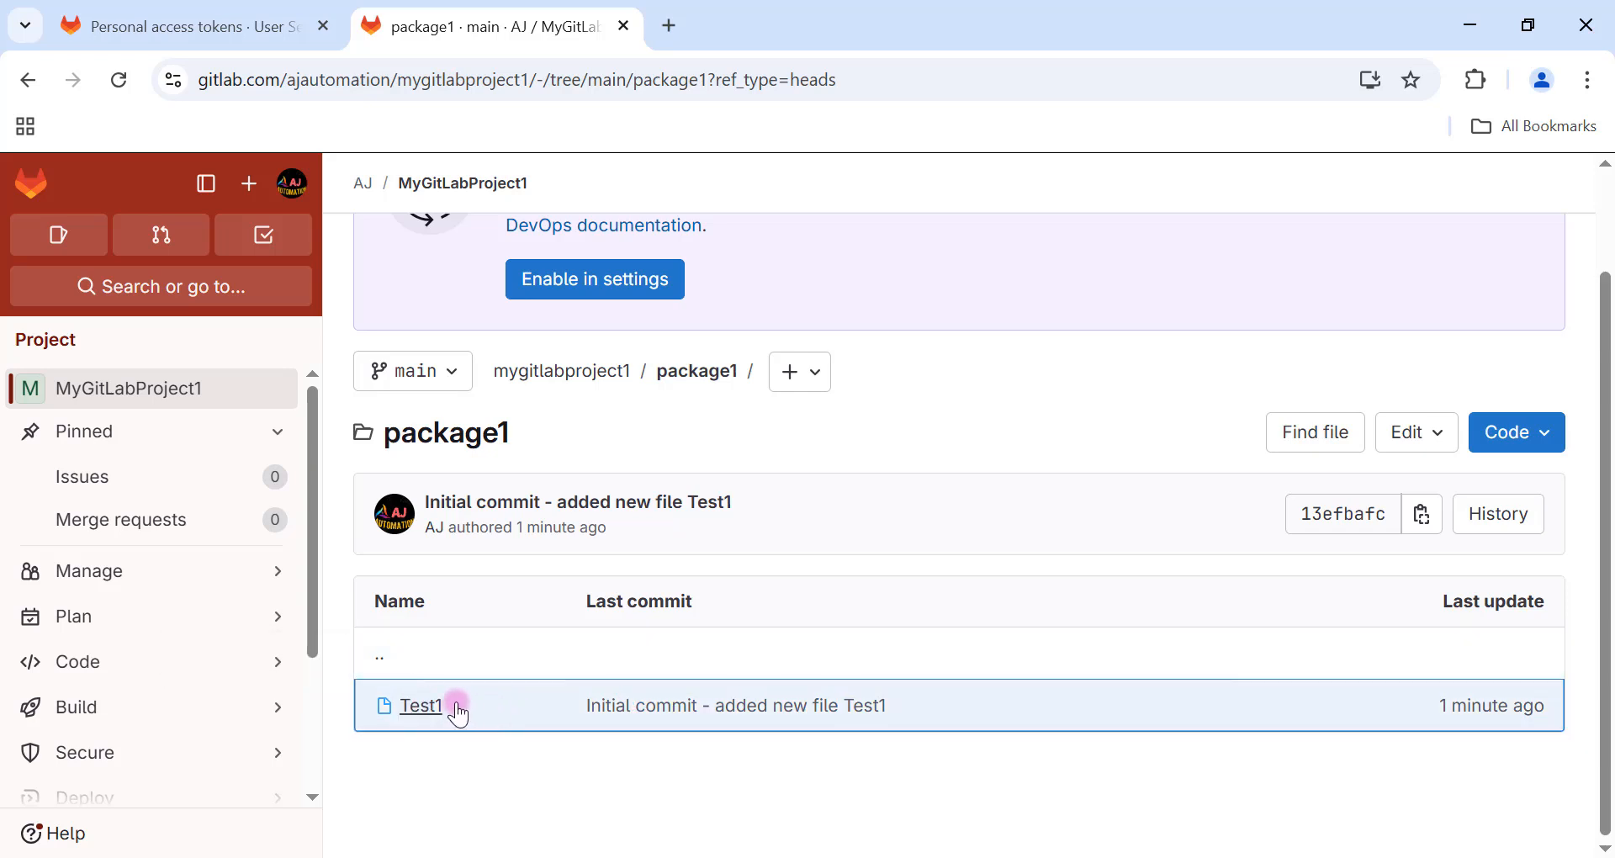
{"action": "left_click", "coordinate": [429, 706]}
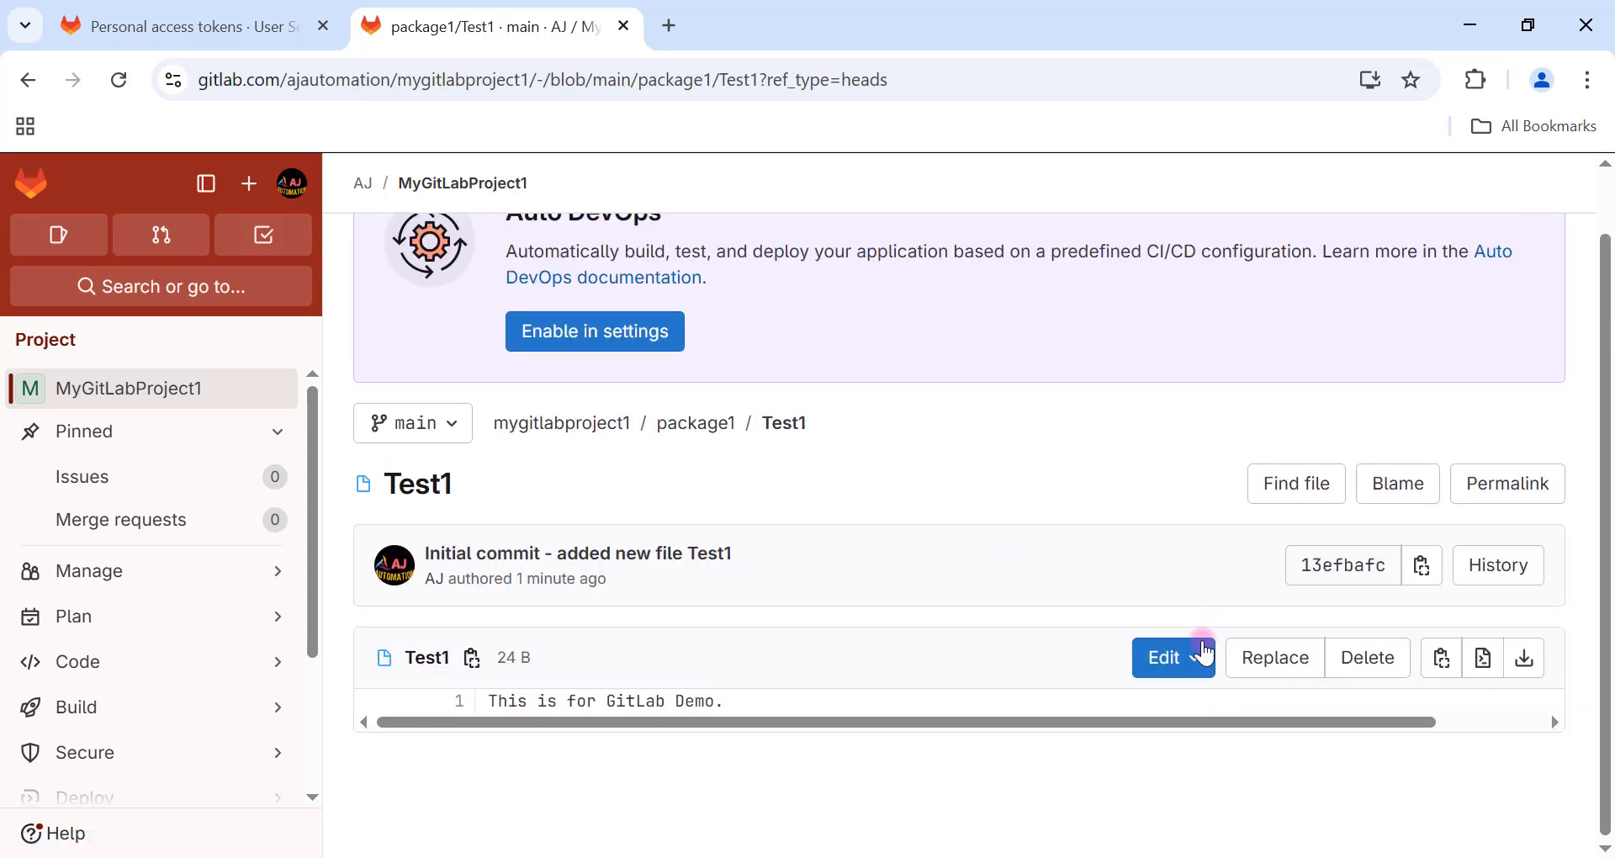
Edit Test1 as a single file, add the line "This is for git pull demo.", and commit to main with the message "Edit Test1".
{"action": "left_click", "coordinate": [1199, 668]}
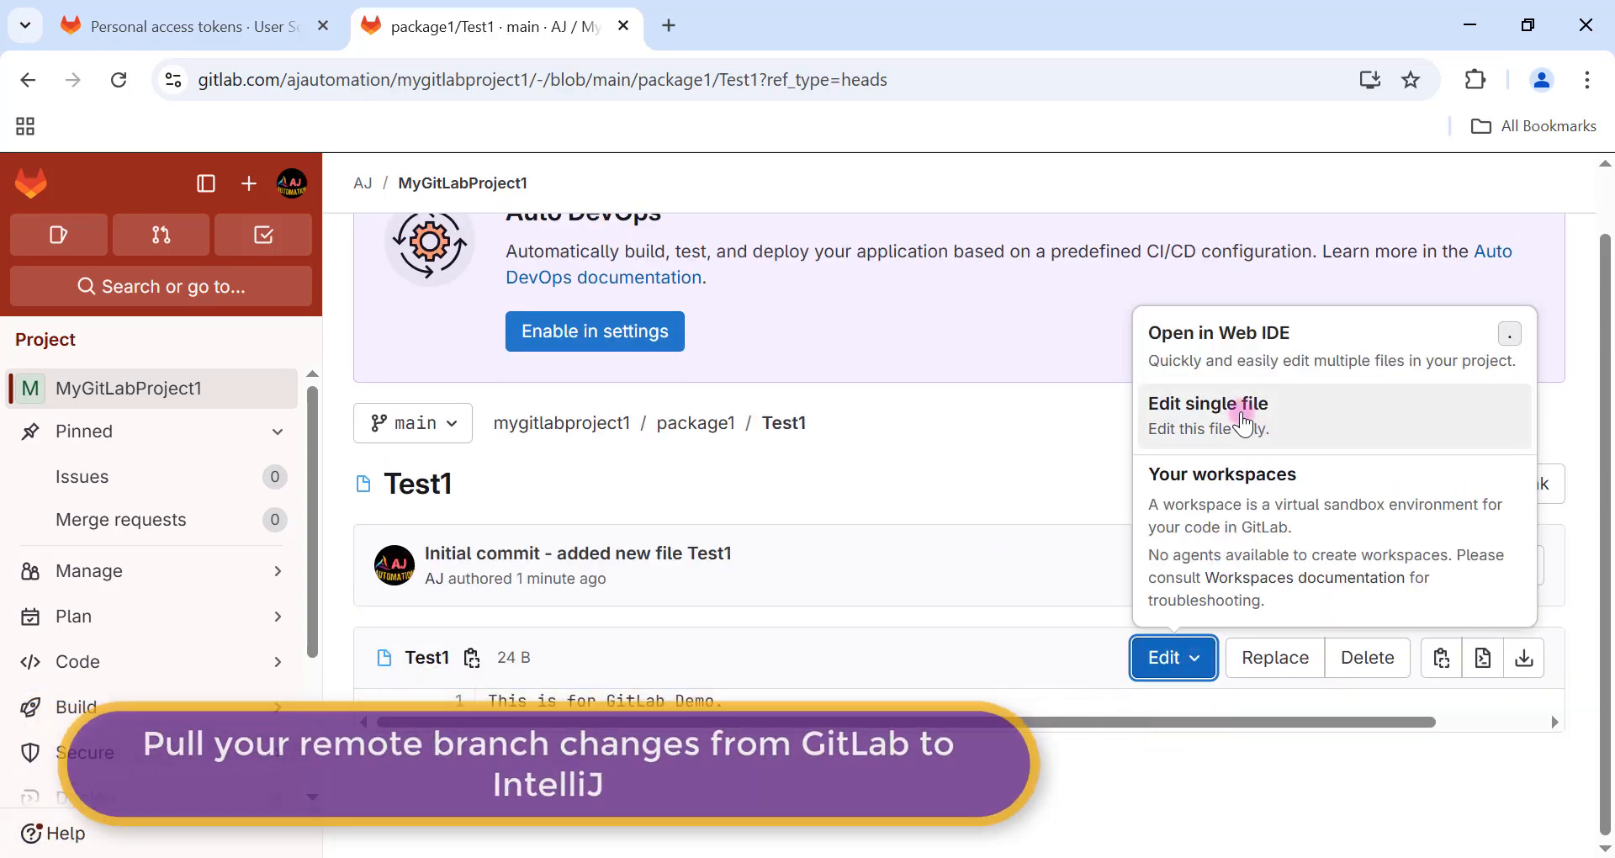
{"action": "left_click", "coordinate": [1243, 421]}
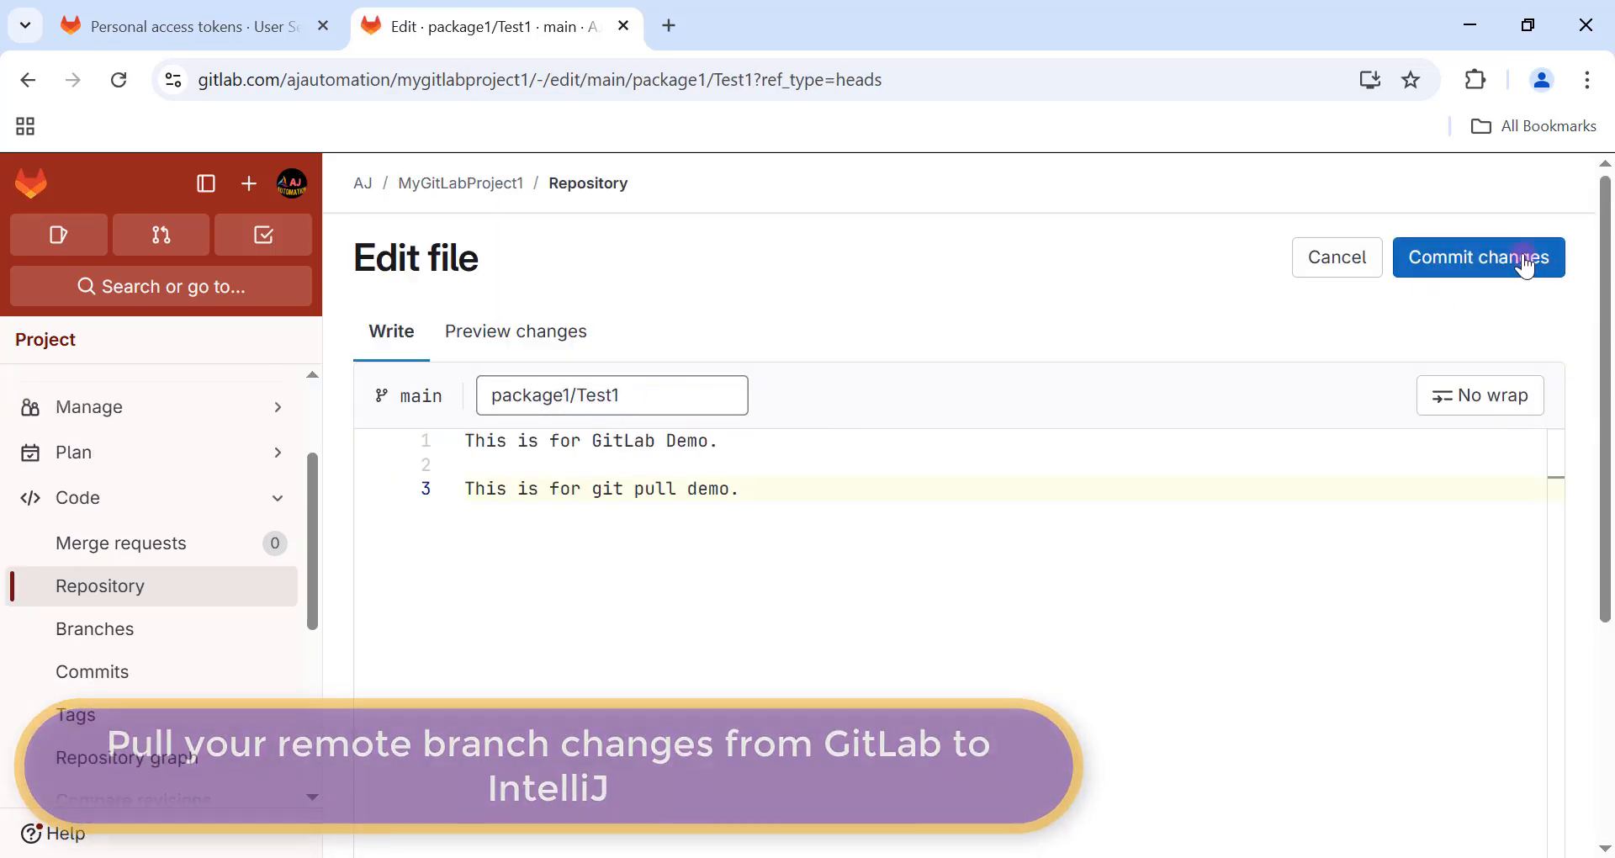
{"action": "left_click", "coordinate": [1525, 266]}
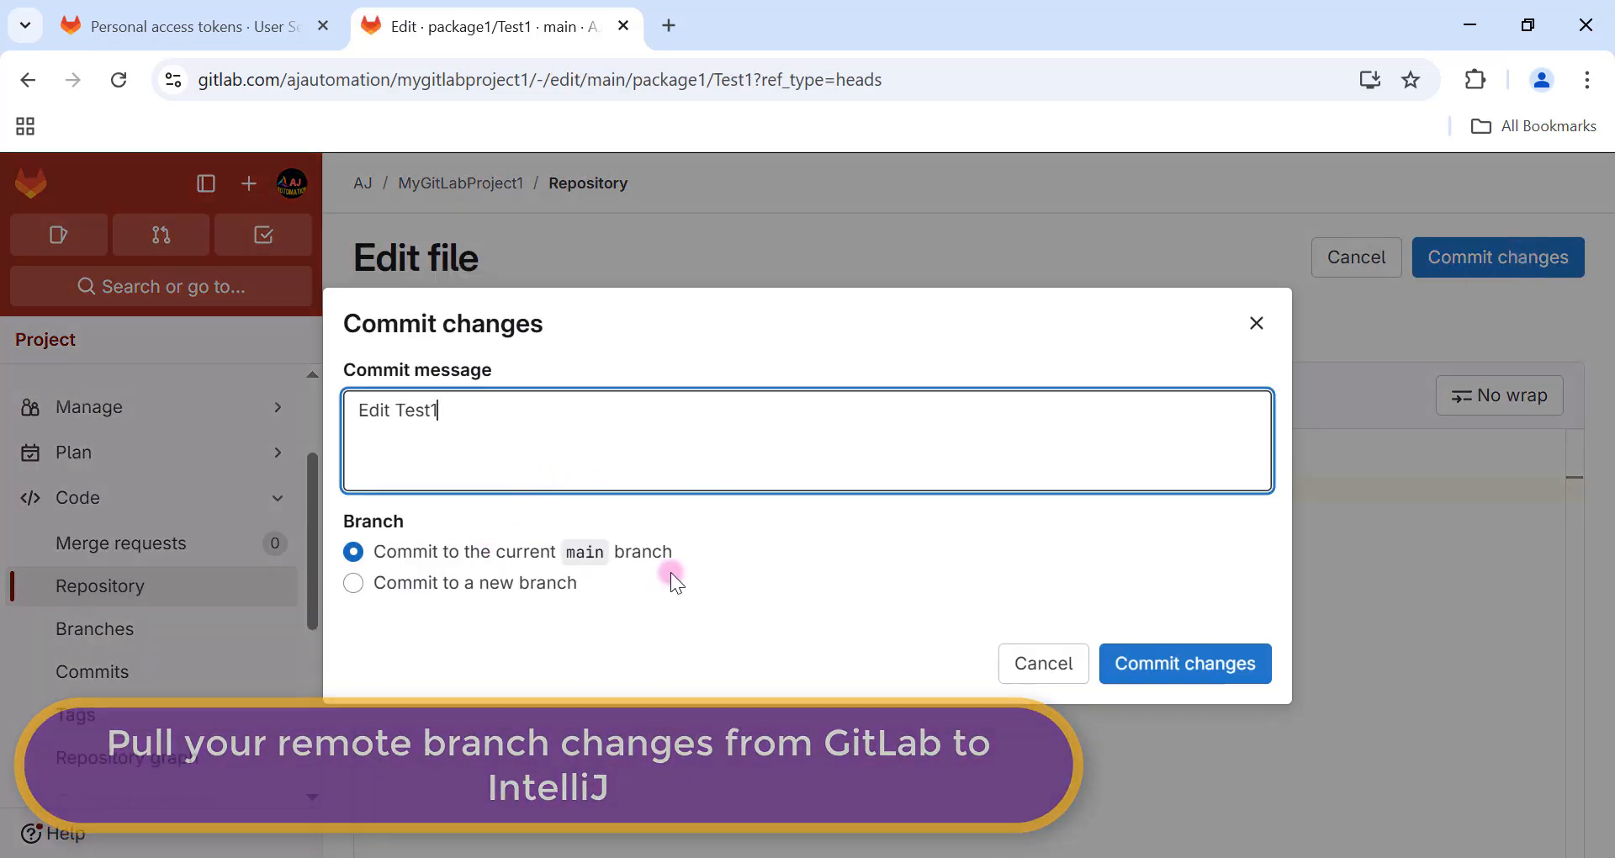
{"action": "left_click", "coordinate": [1155, 663]}
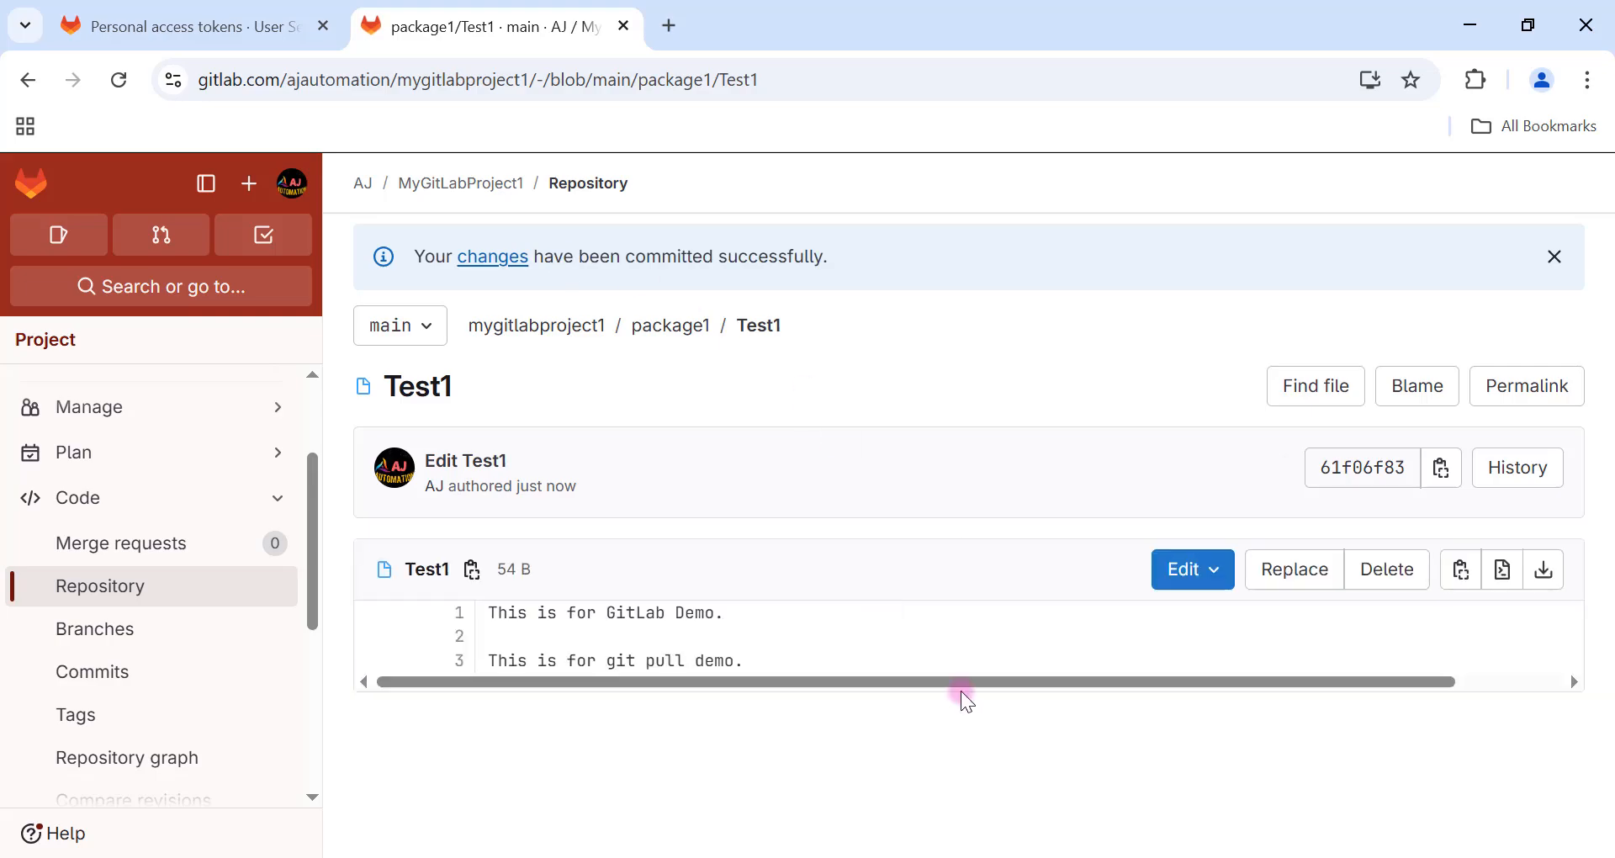
Switch back to IntelliJ IDEA and pull the remote origin/main branch into local main using Merge.
{"action": "key", "text": "alt+Tab"}
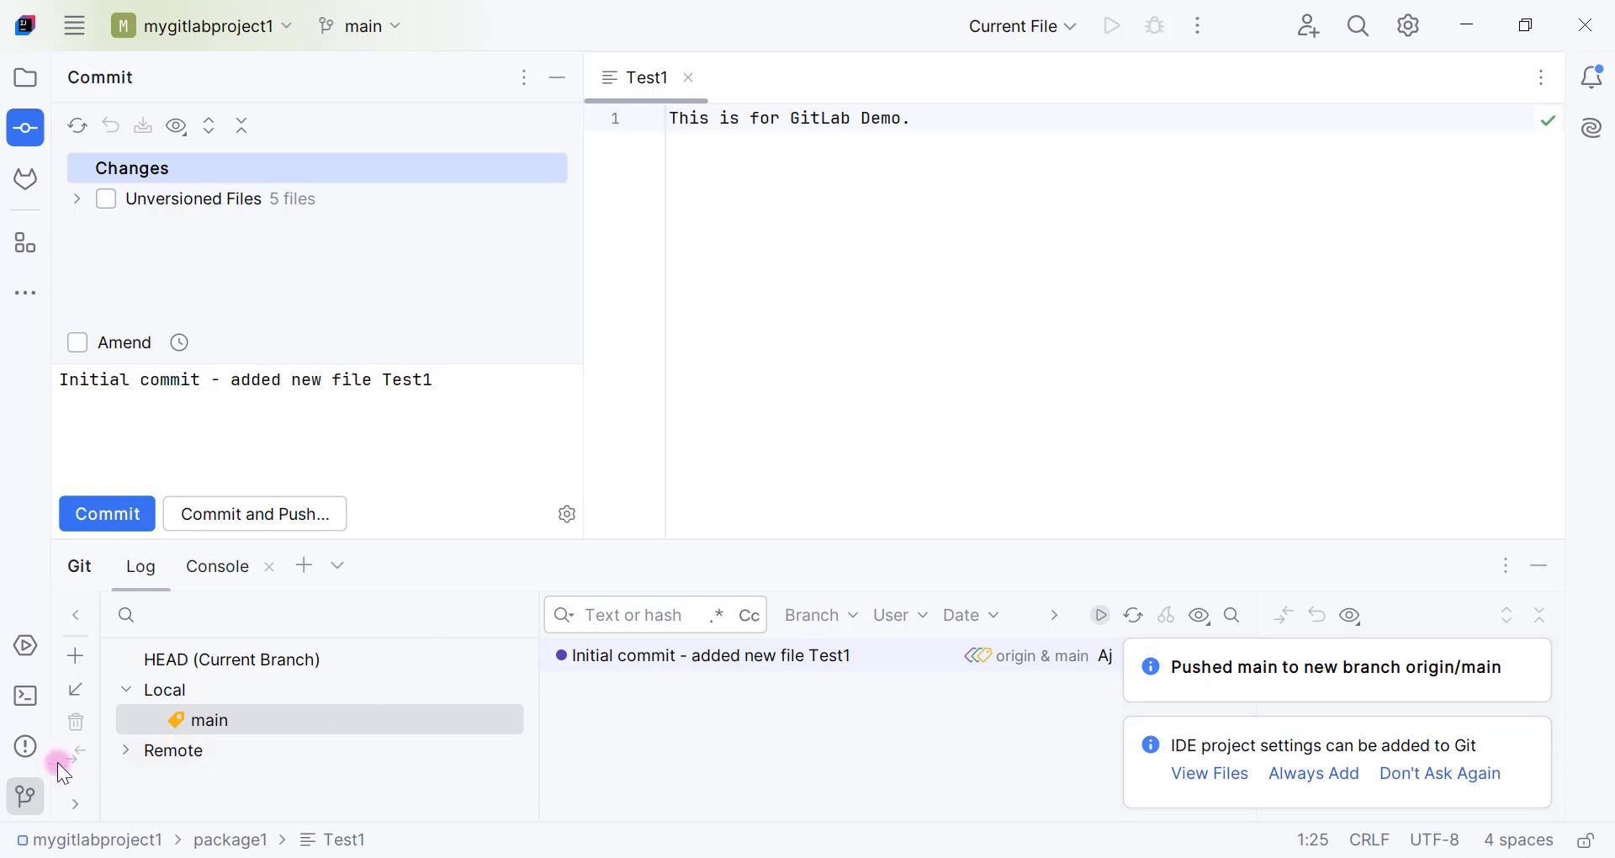
{"action": "left_click", "coordinate": [29, 797]}
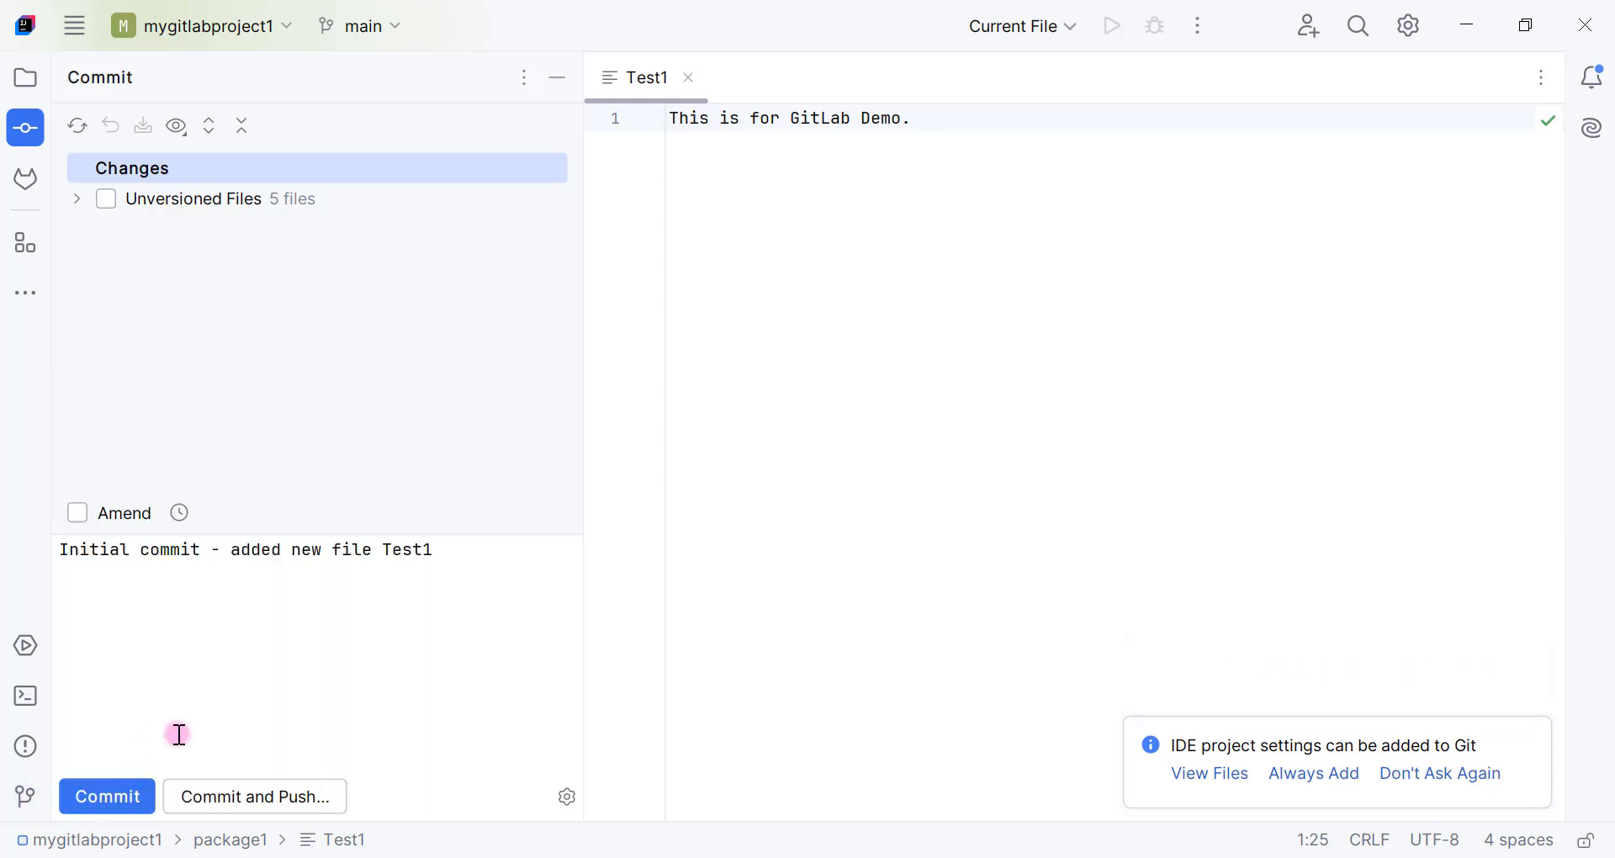
{"action": "left_click", "coordinate": [25, 795]}
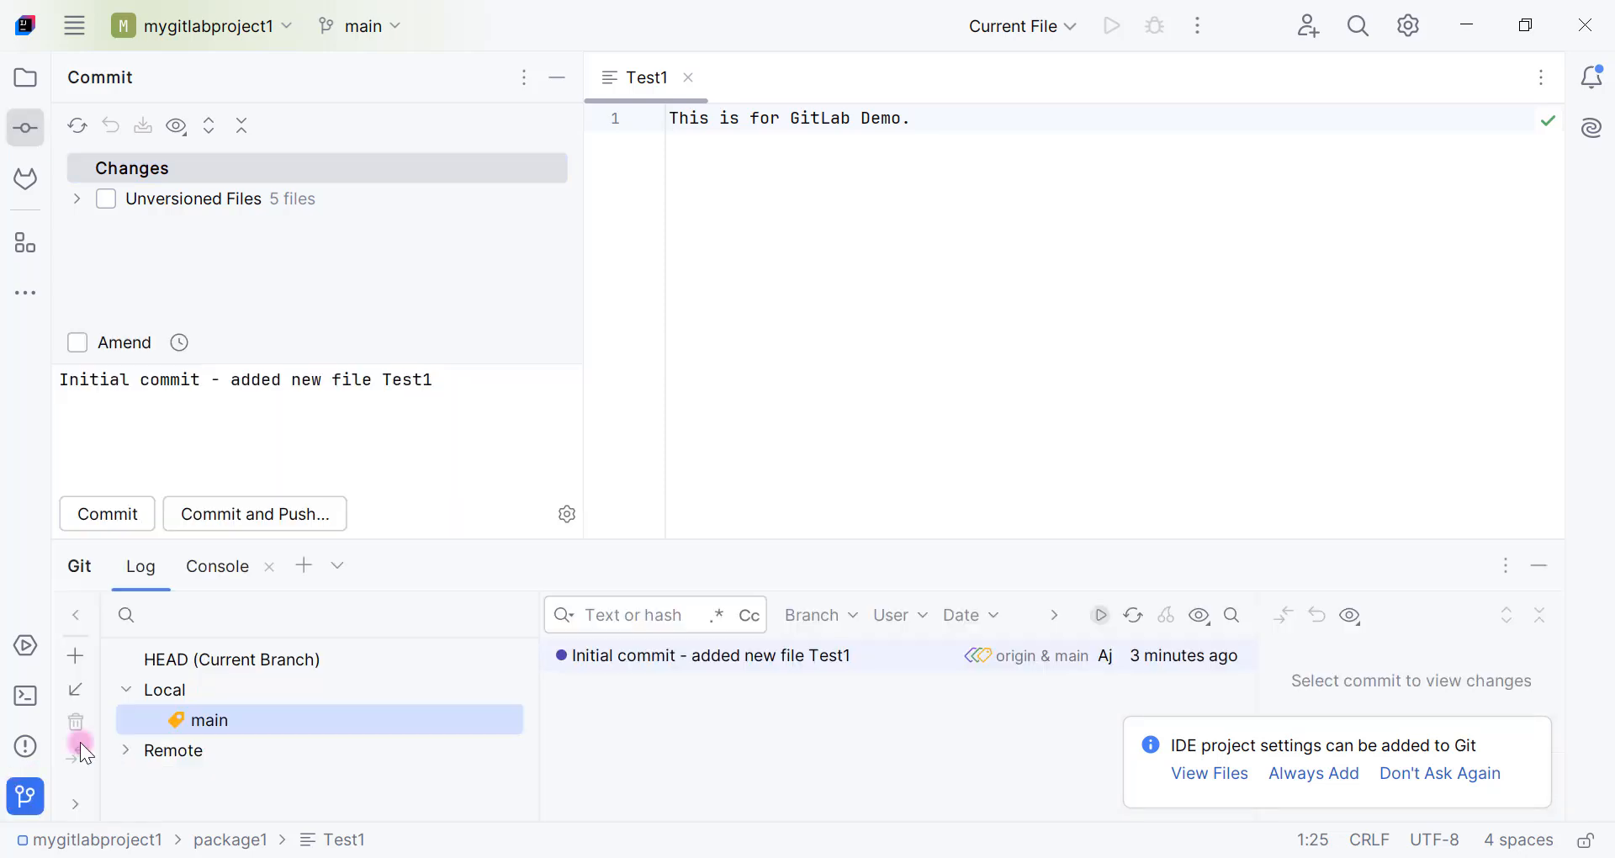
{"action": "left_click", "coordinate": [126, 750]}
{"action": "scroll", "coordinate": [235, 768], "scroll_direction": "down", "scroll_amount": 1}
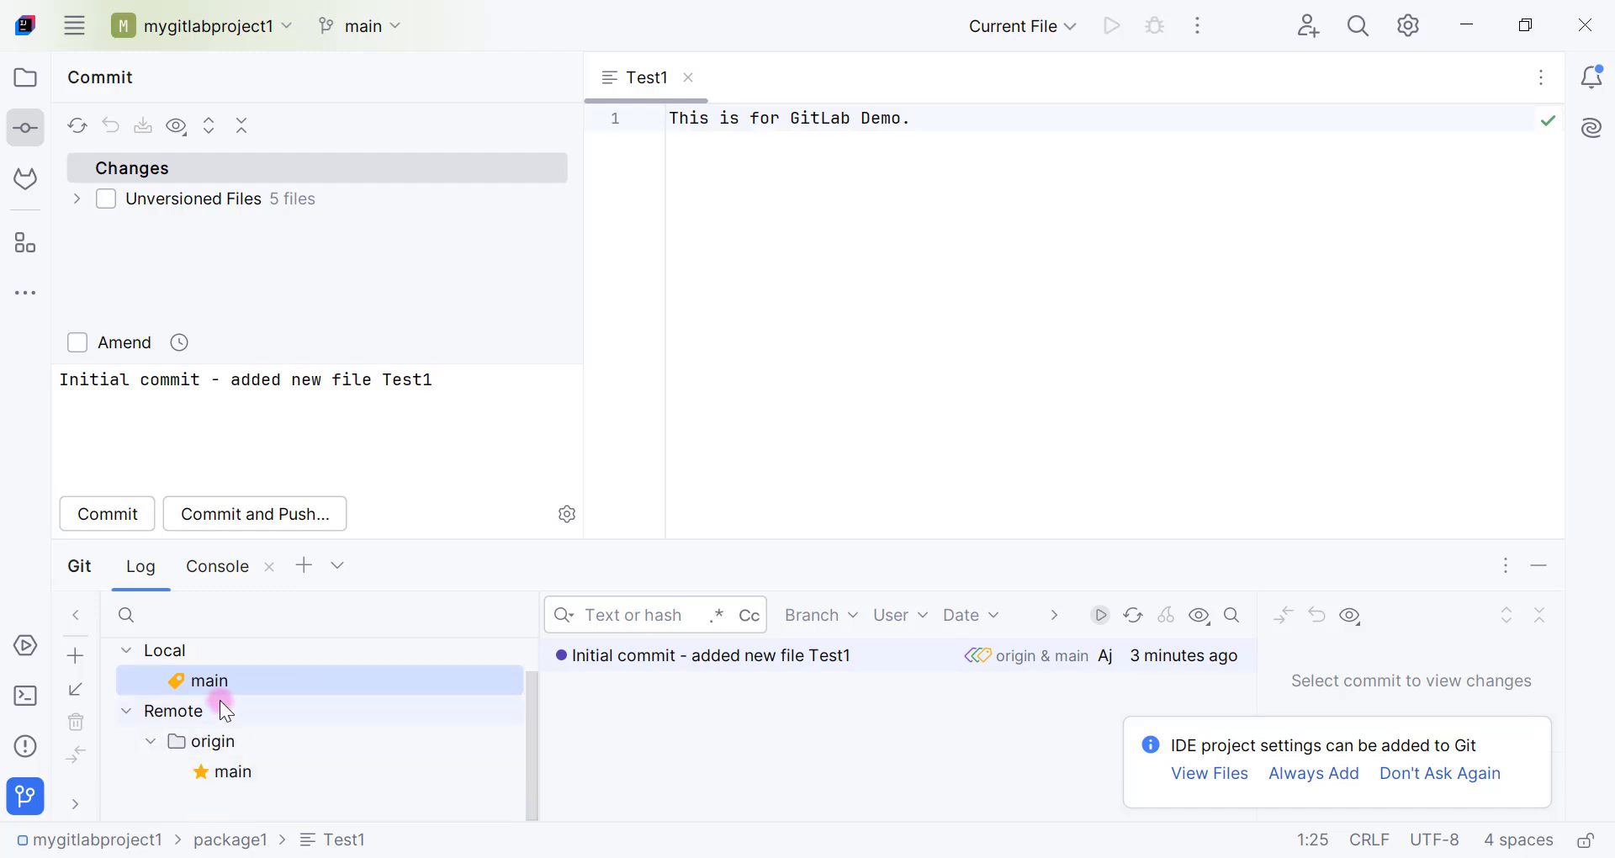
{"action": "left_click", "coordinate": [289, 761]}
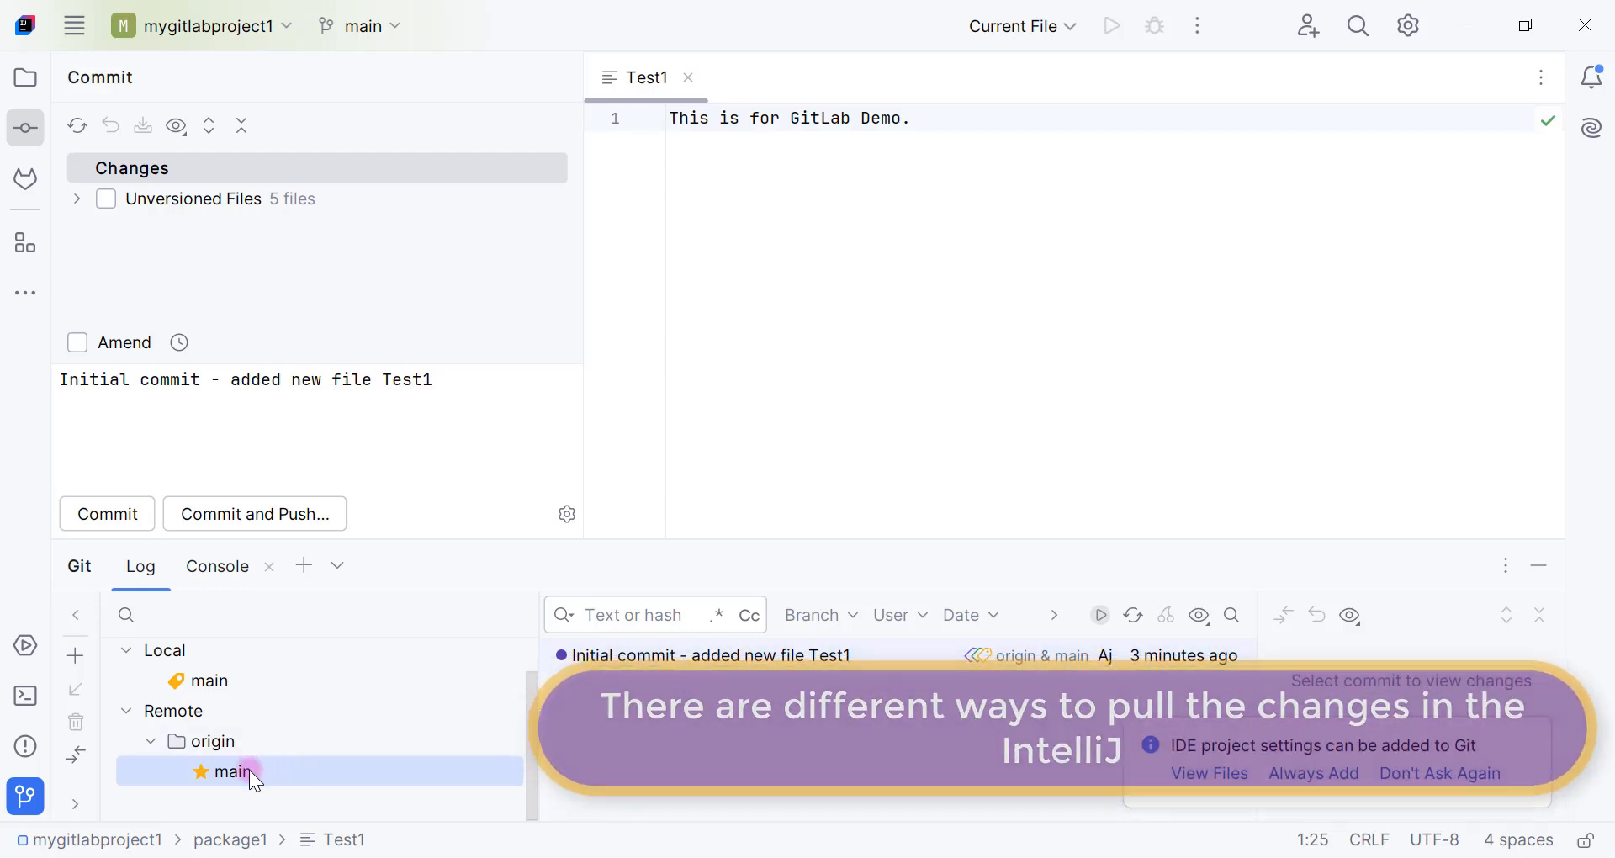
{"action": "right_click", "coordinate": [249, 770]}
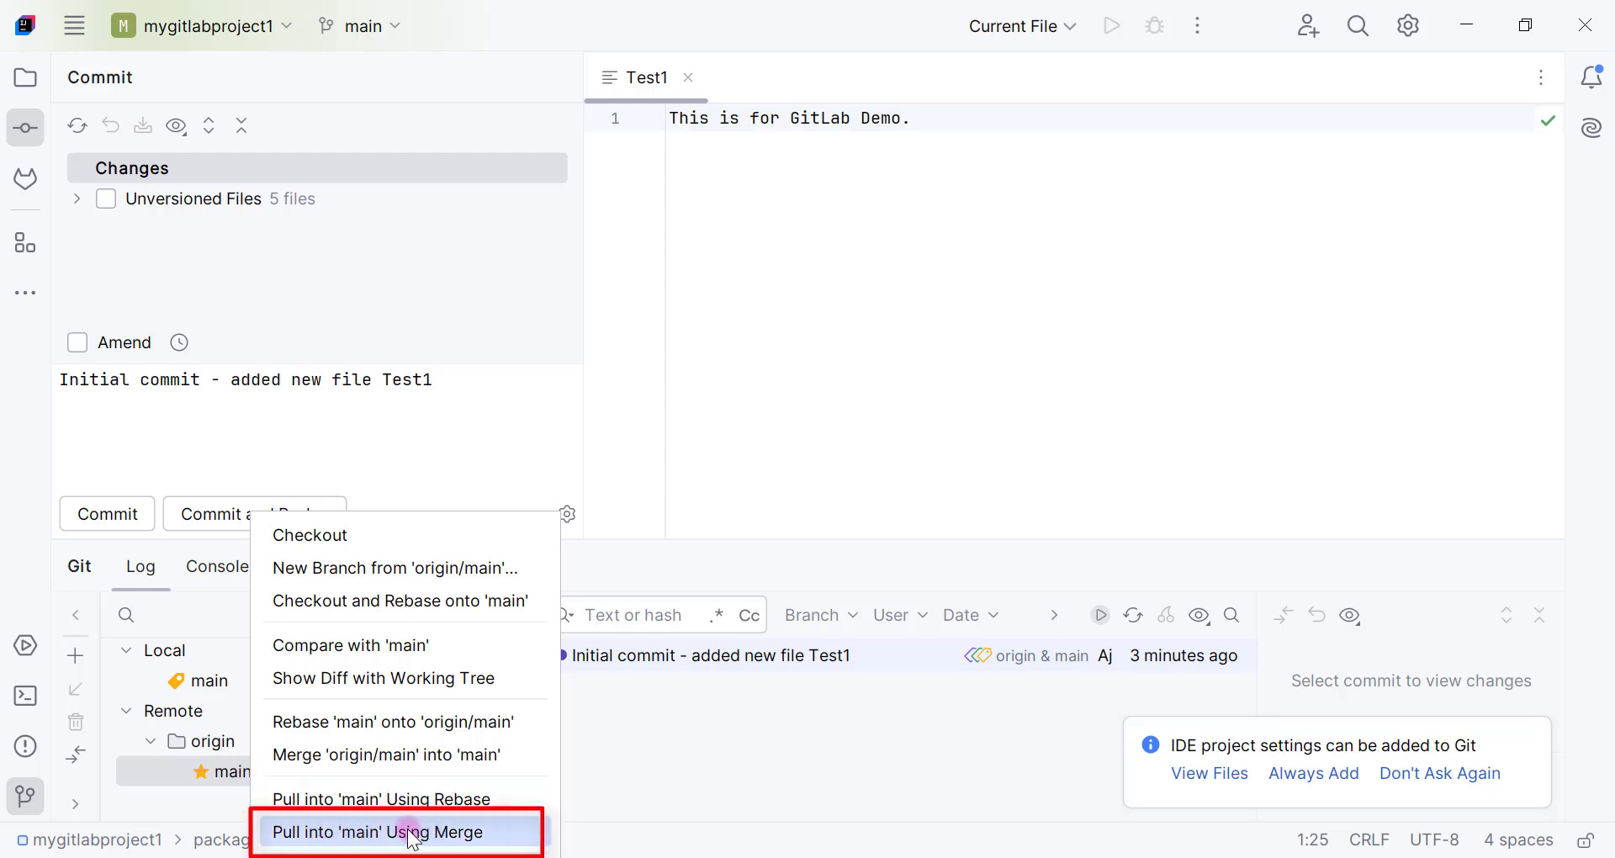
{"action": "left_click", "coordinate": [210, 667]}
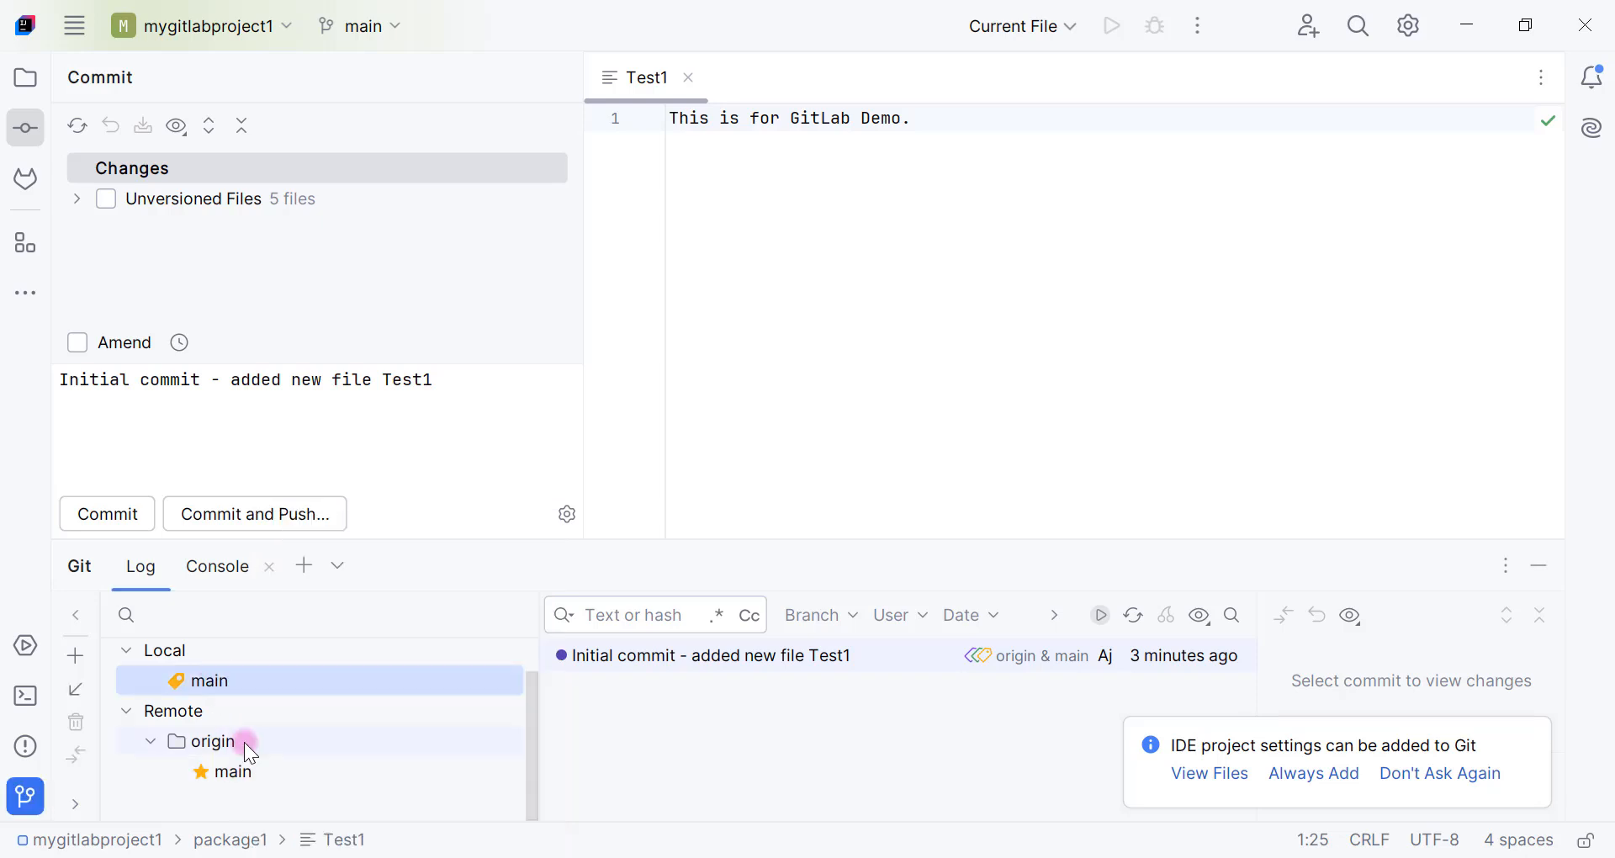
{"action": "right_click", "coordinate": [240, 772]}
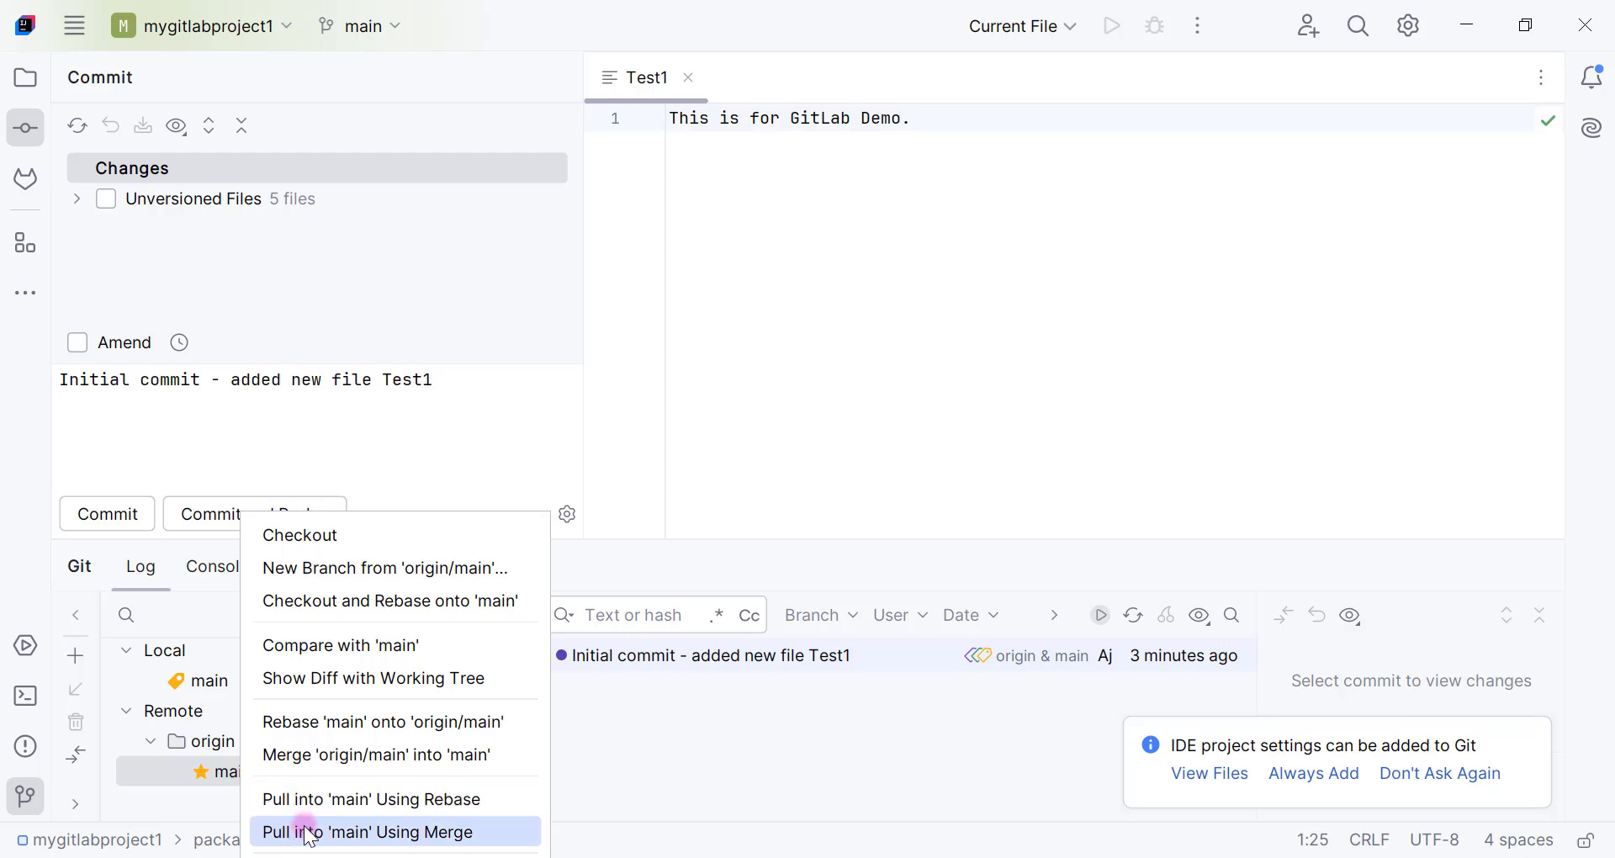
{"action": "left_click", "coordinate": [311, 835]}
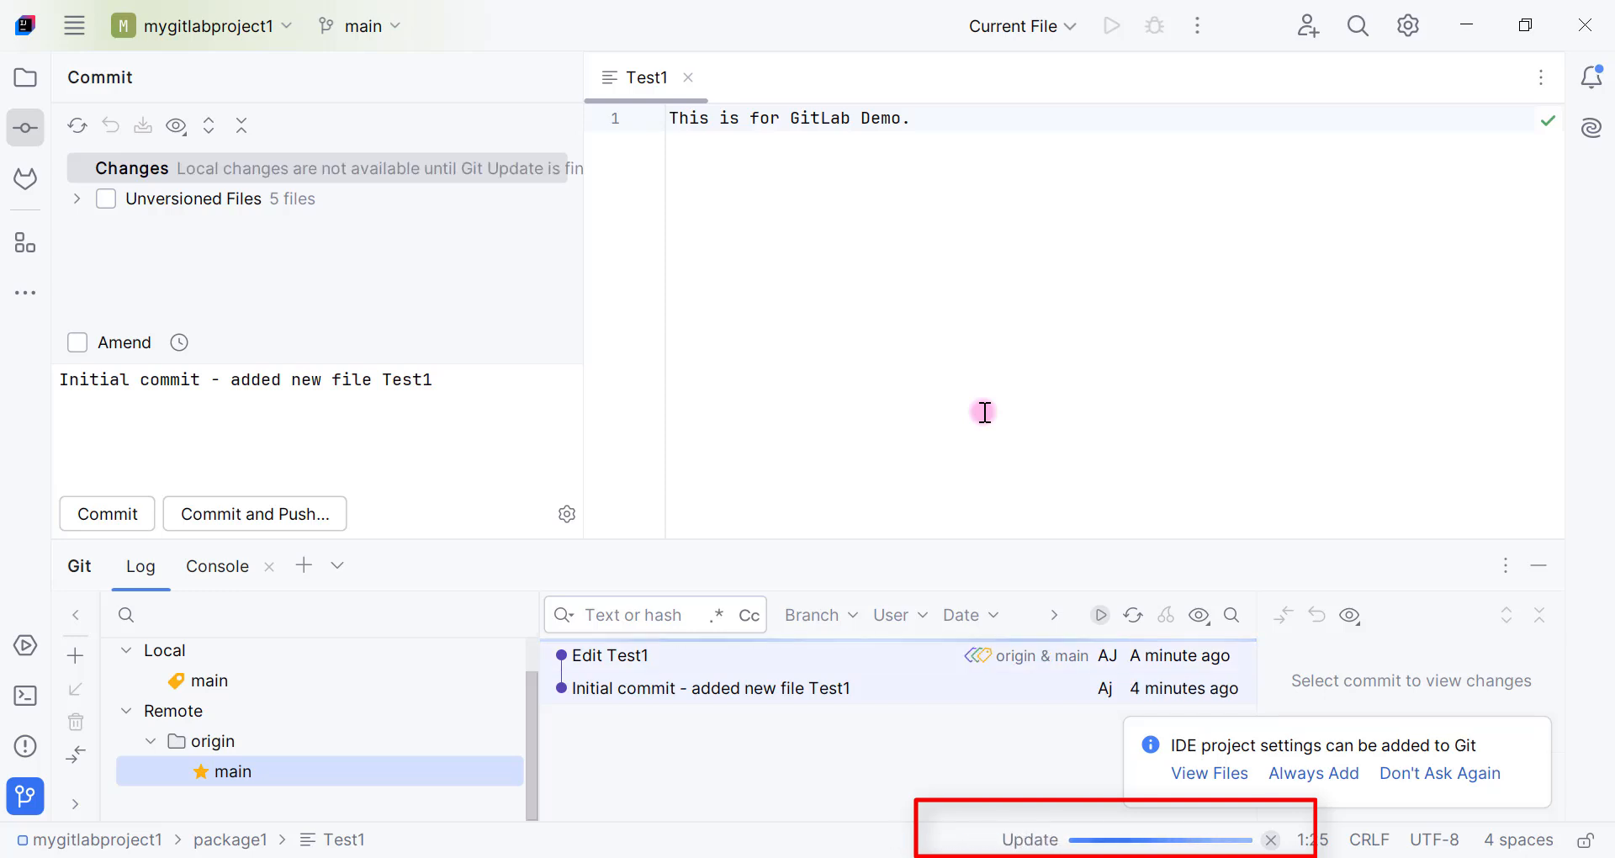
Check the pulled third line of Test1 in the editor and switch back to the file's GitLab page in the browser.
{"action": "double_click", "coordinate": [850, 173]}
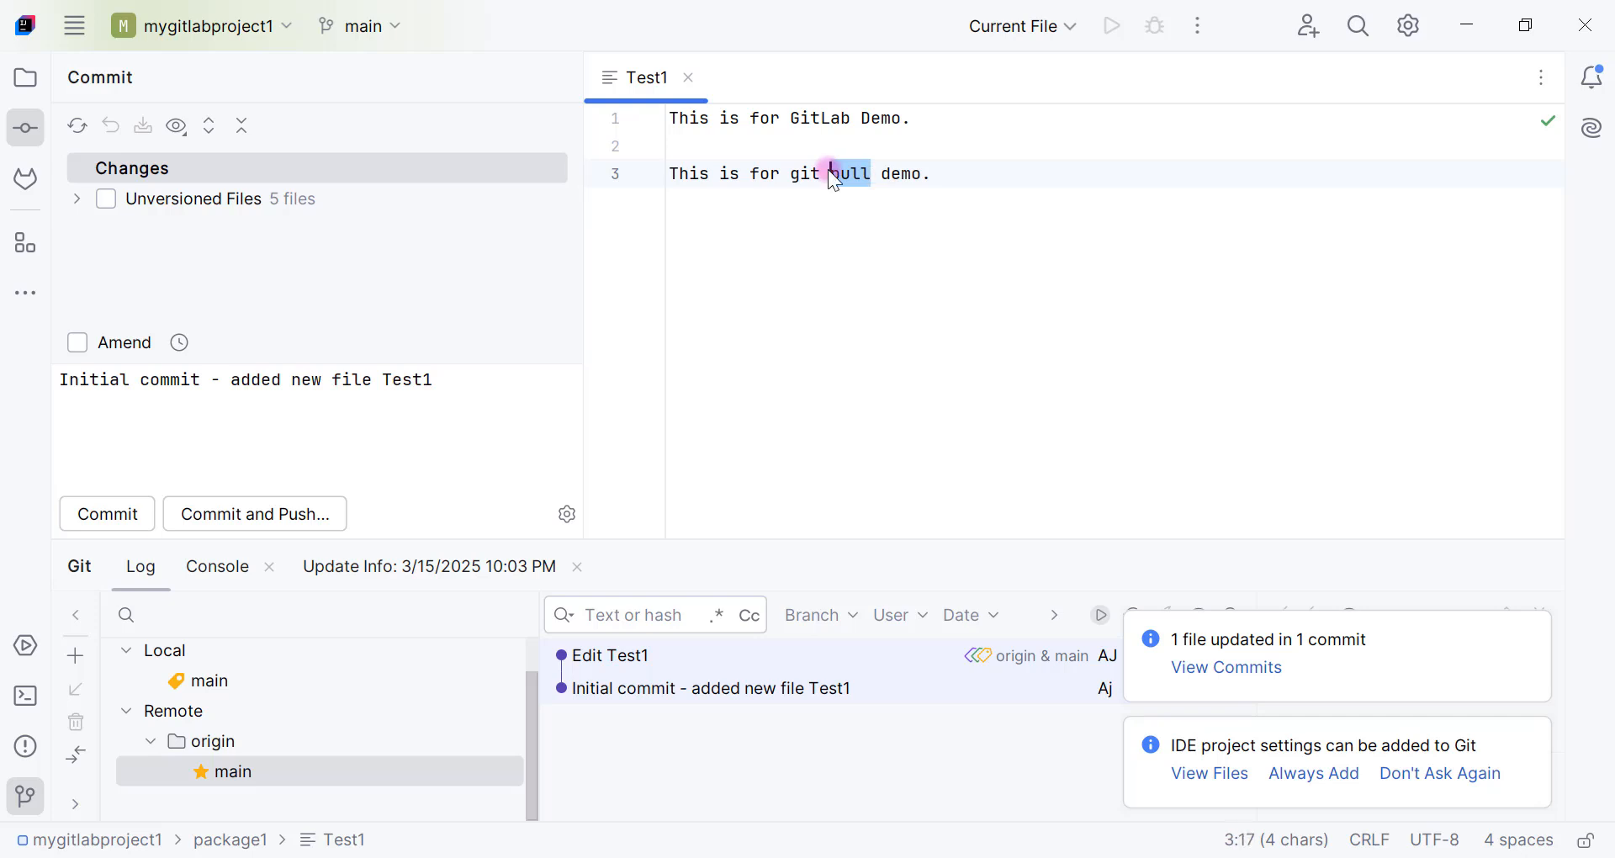
{"action": "left_click", "coordinate": [832, 175]}
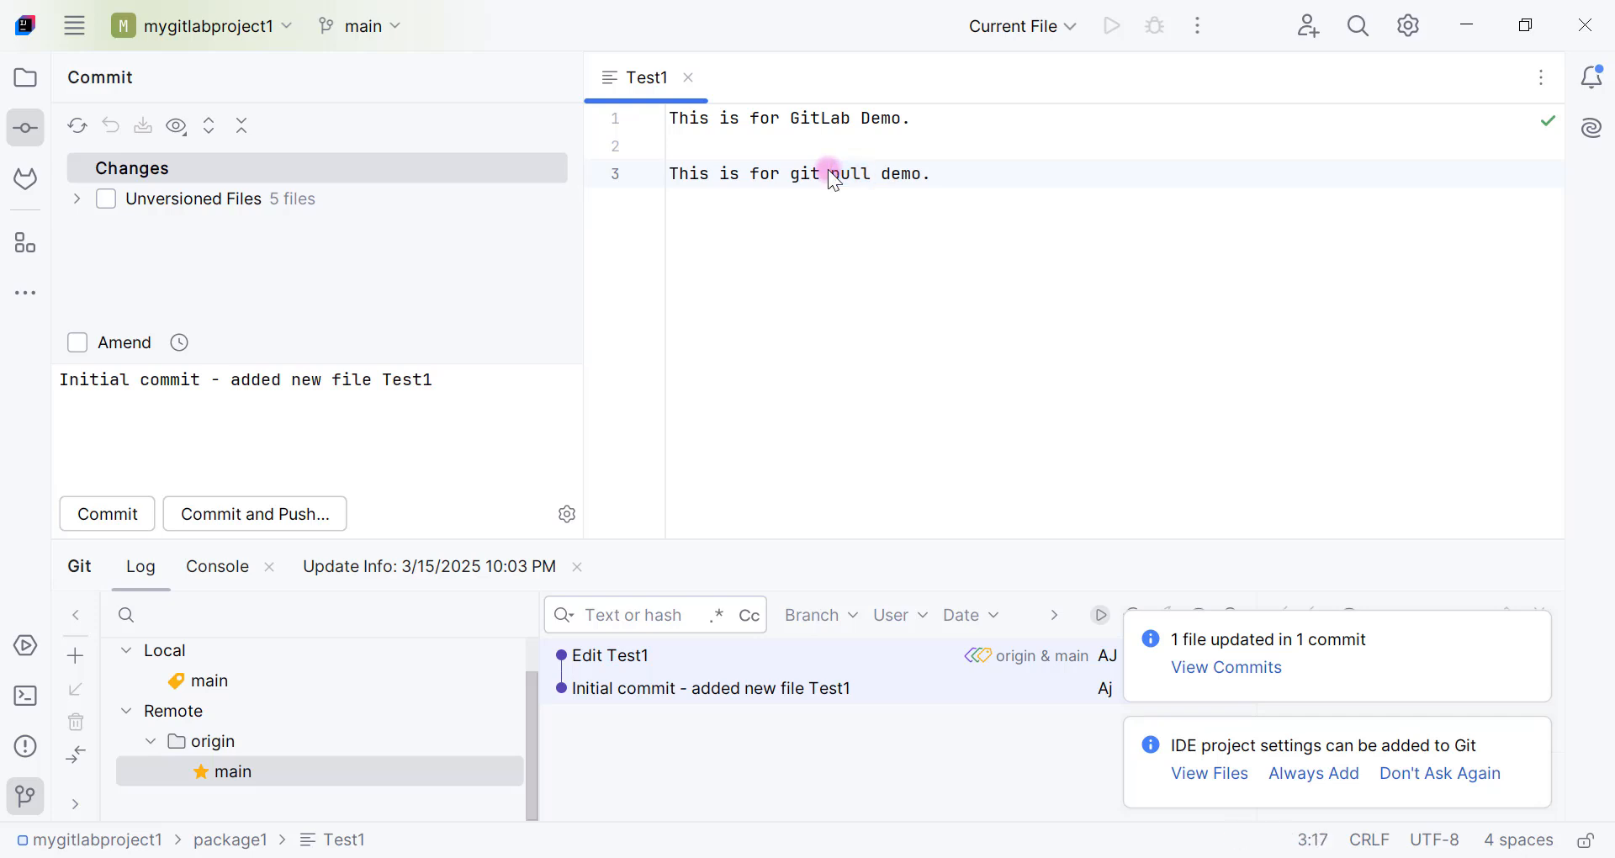
{"action": "key", "text": "End"}
{"action": "key", "text": "alt+Tab"}
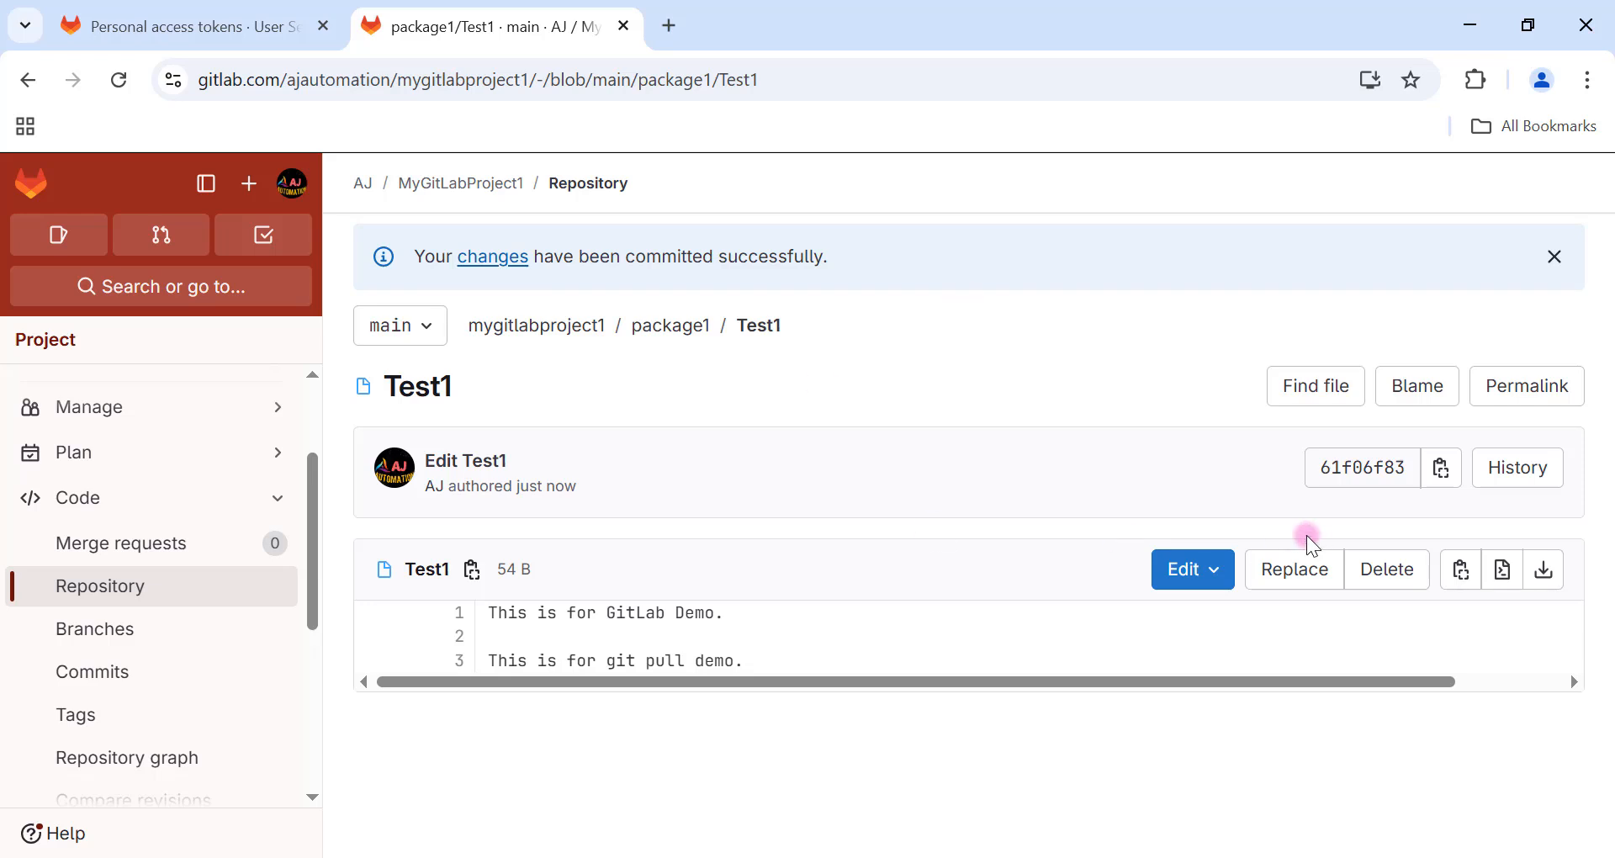
Edit Test1 as a single file on GitLab, add the line "Changes 2", and commit to main with the message "Edit Test1".
{"action": "left_click", "coordinate": [1190, 572]}
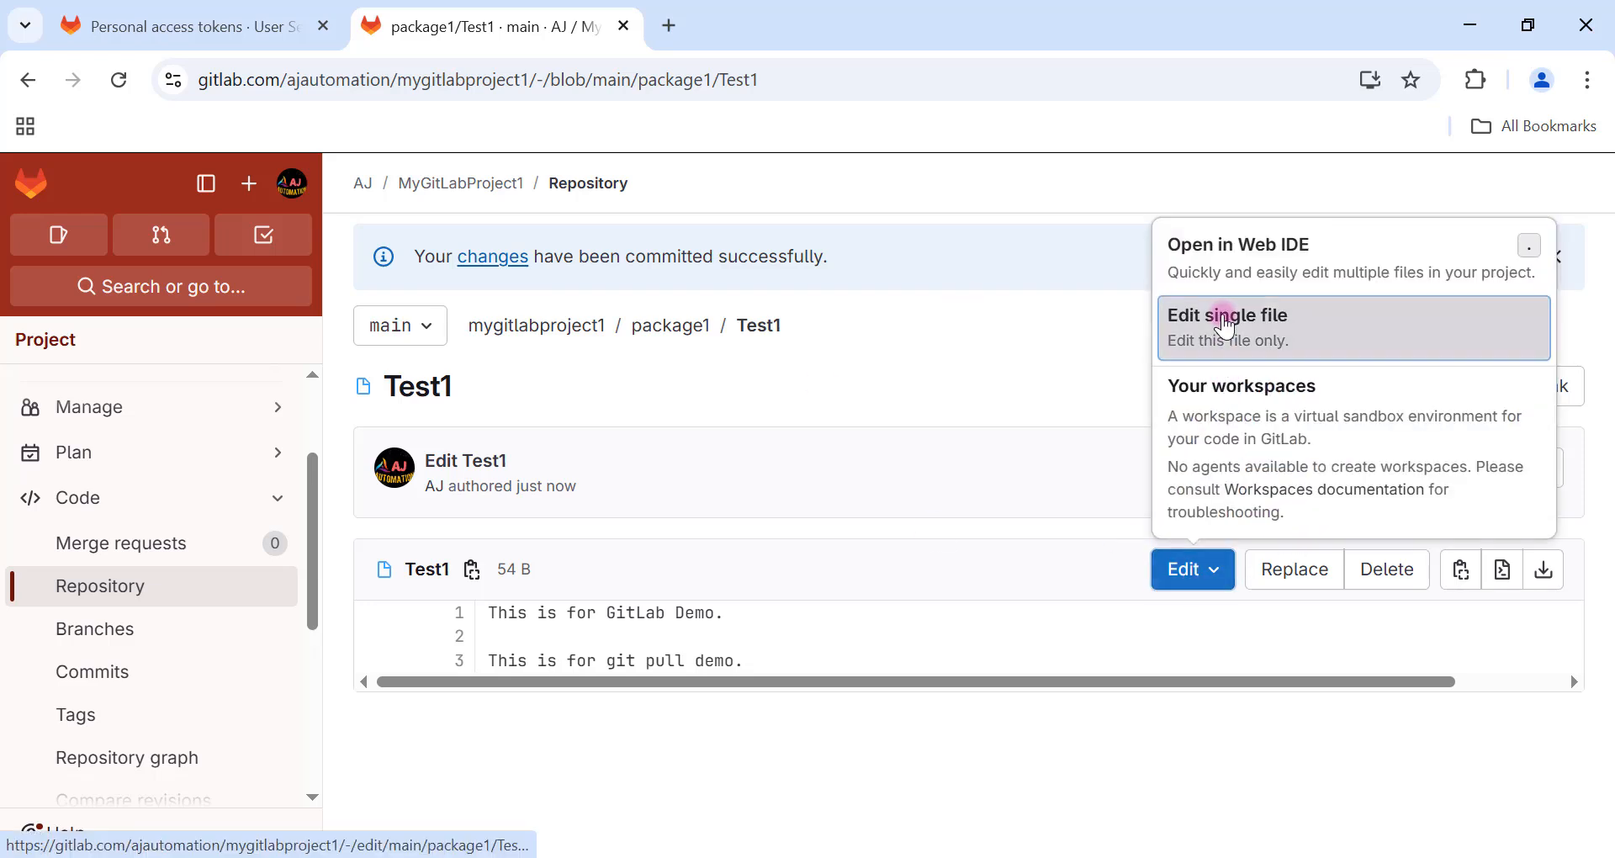
{"action": "left_click", "coordinate": [1225, 326]}
{"action": "left_click", "coordinate": [748, 503]}
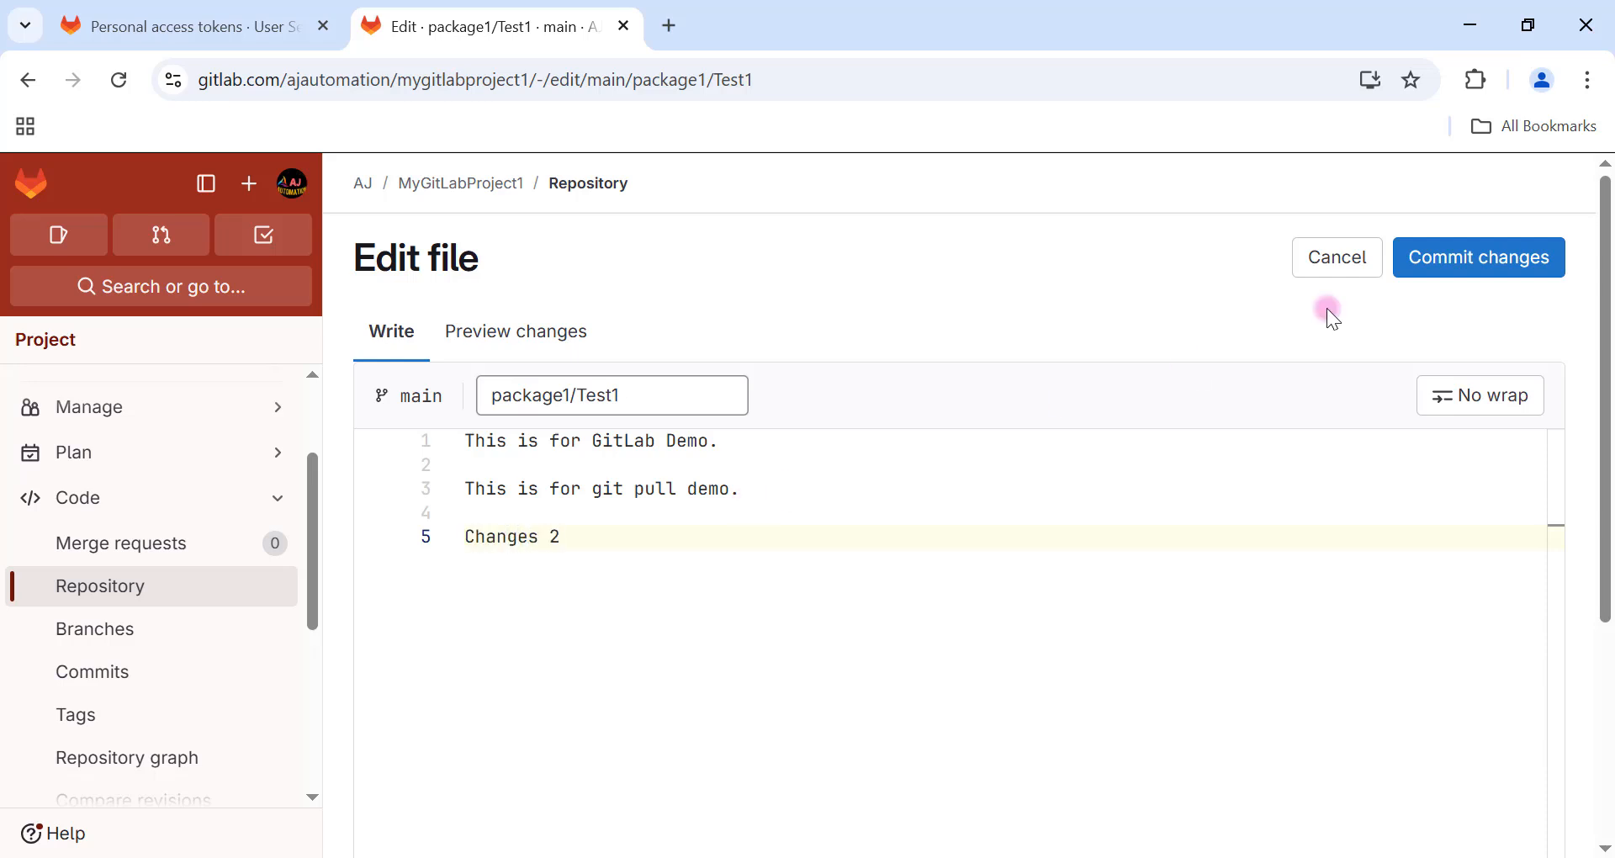
{"action": "left_click", "coordinate": [1498, 270]}
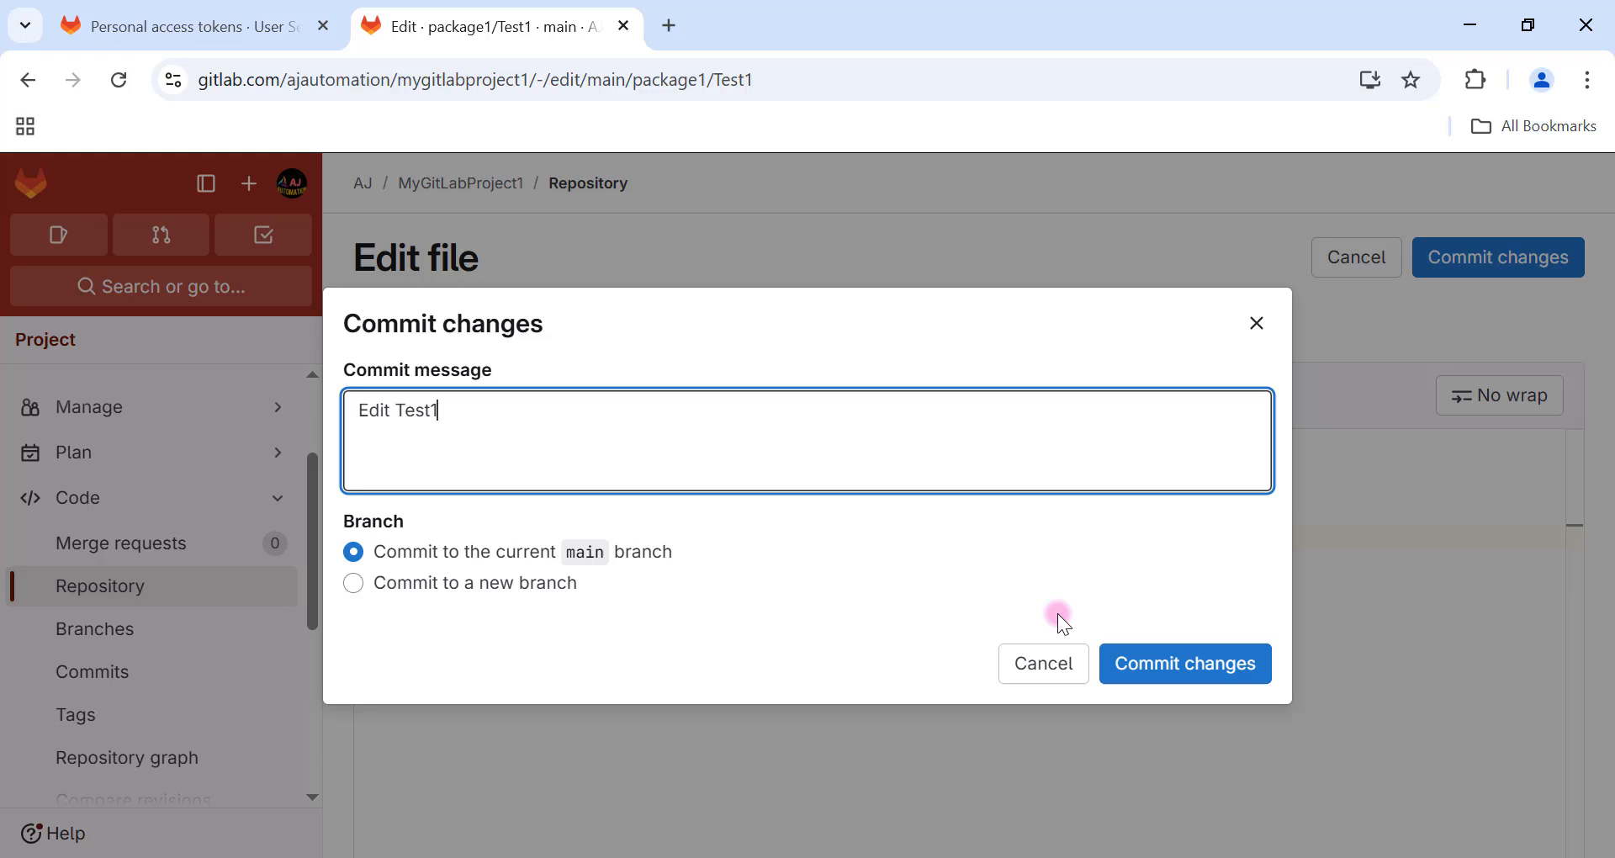
{"action": "left_click", "coordinate": [1128, 661]}
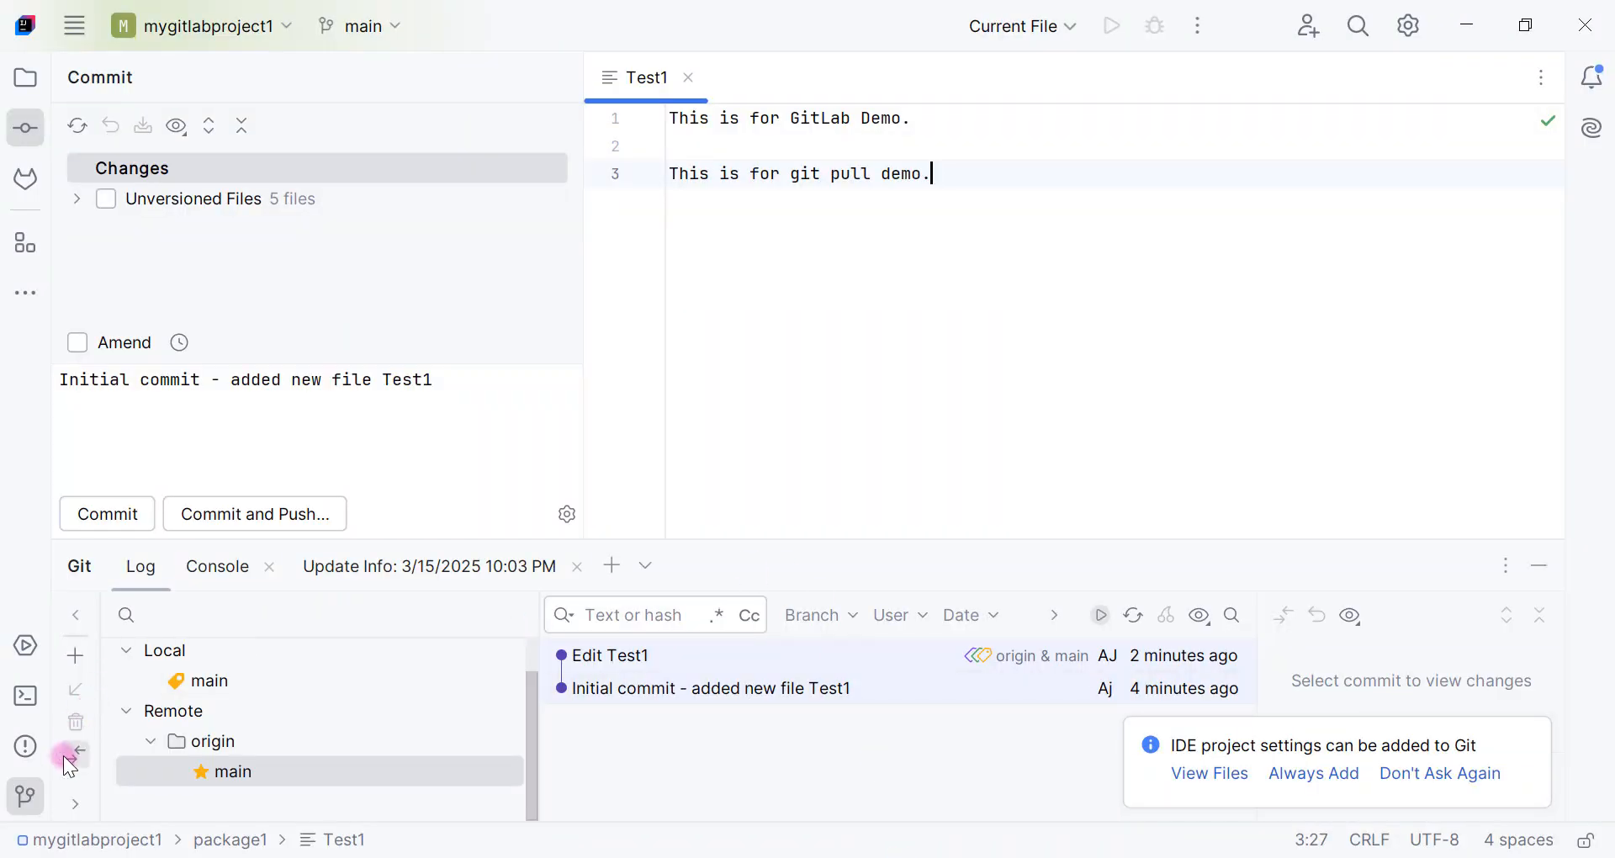
Switch to IntelliJ IDEA, fetch all remotes, and select the local main branch in the Git log.
{"action": "left_click", "coordinate": [78, 803]}
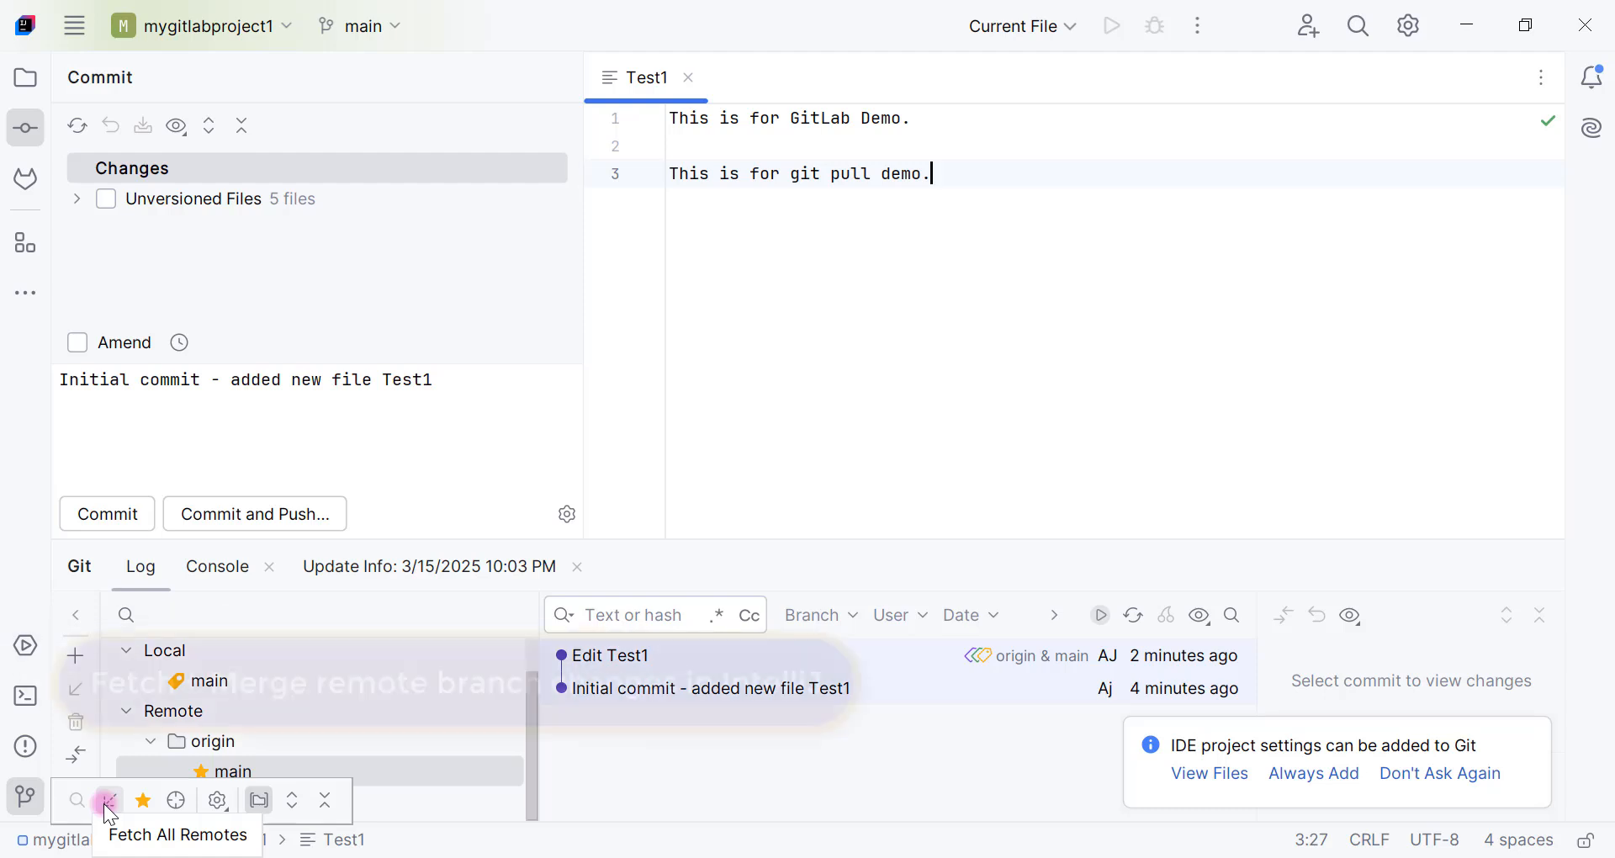
{"action": "left_click", "coordinate": [107, 801]}
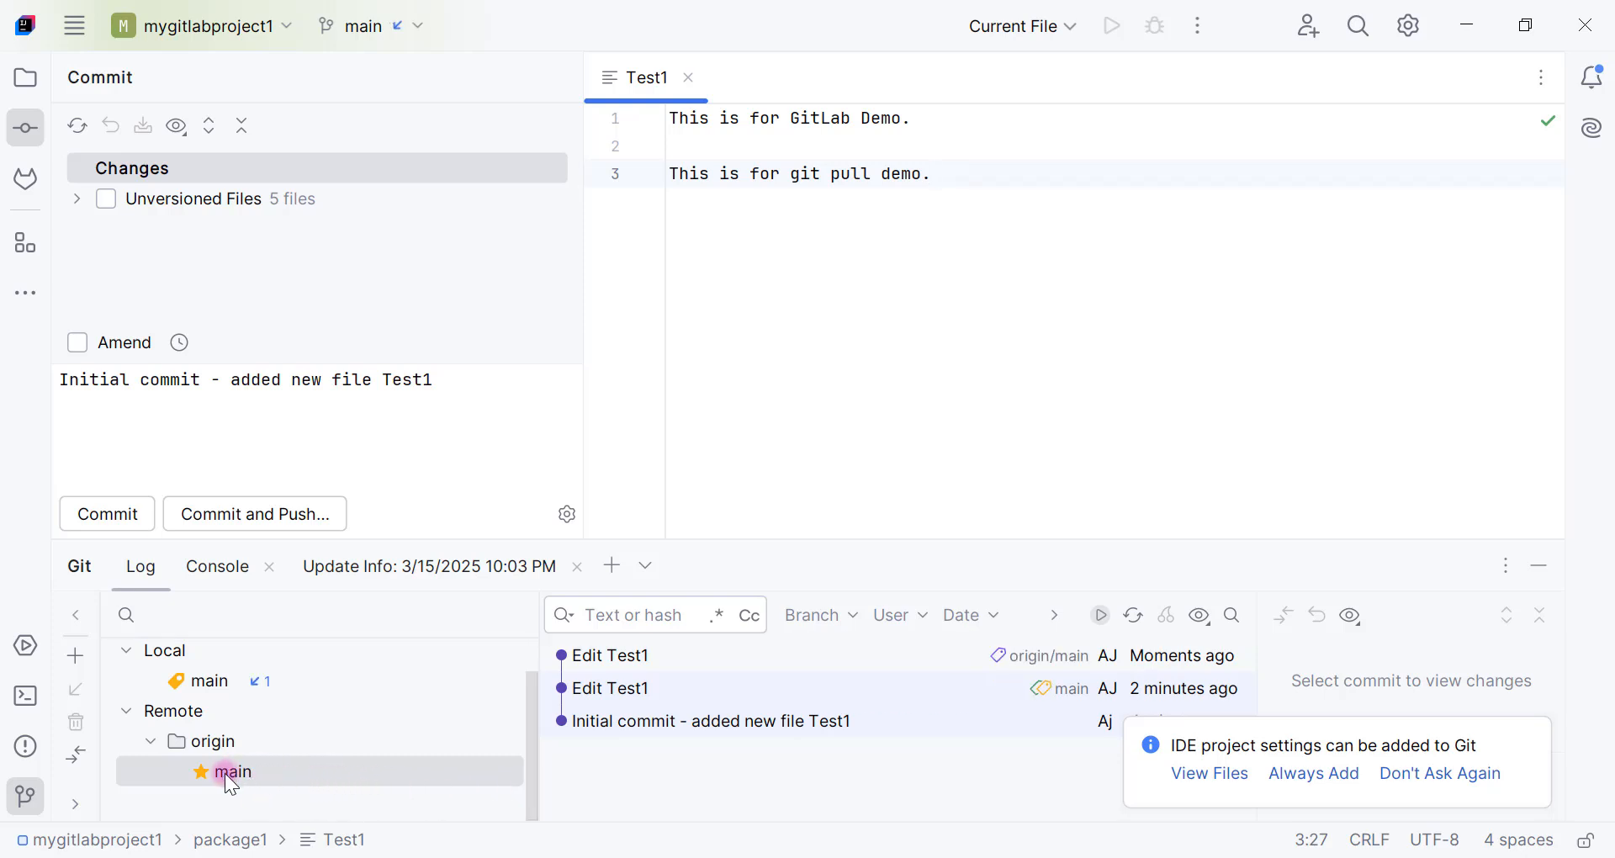
{"action": "left_click", "coordinate": [256, 684]}
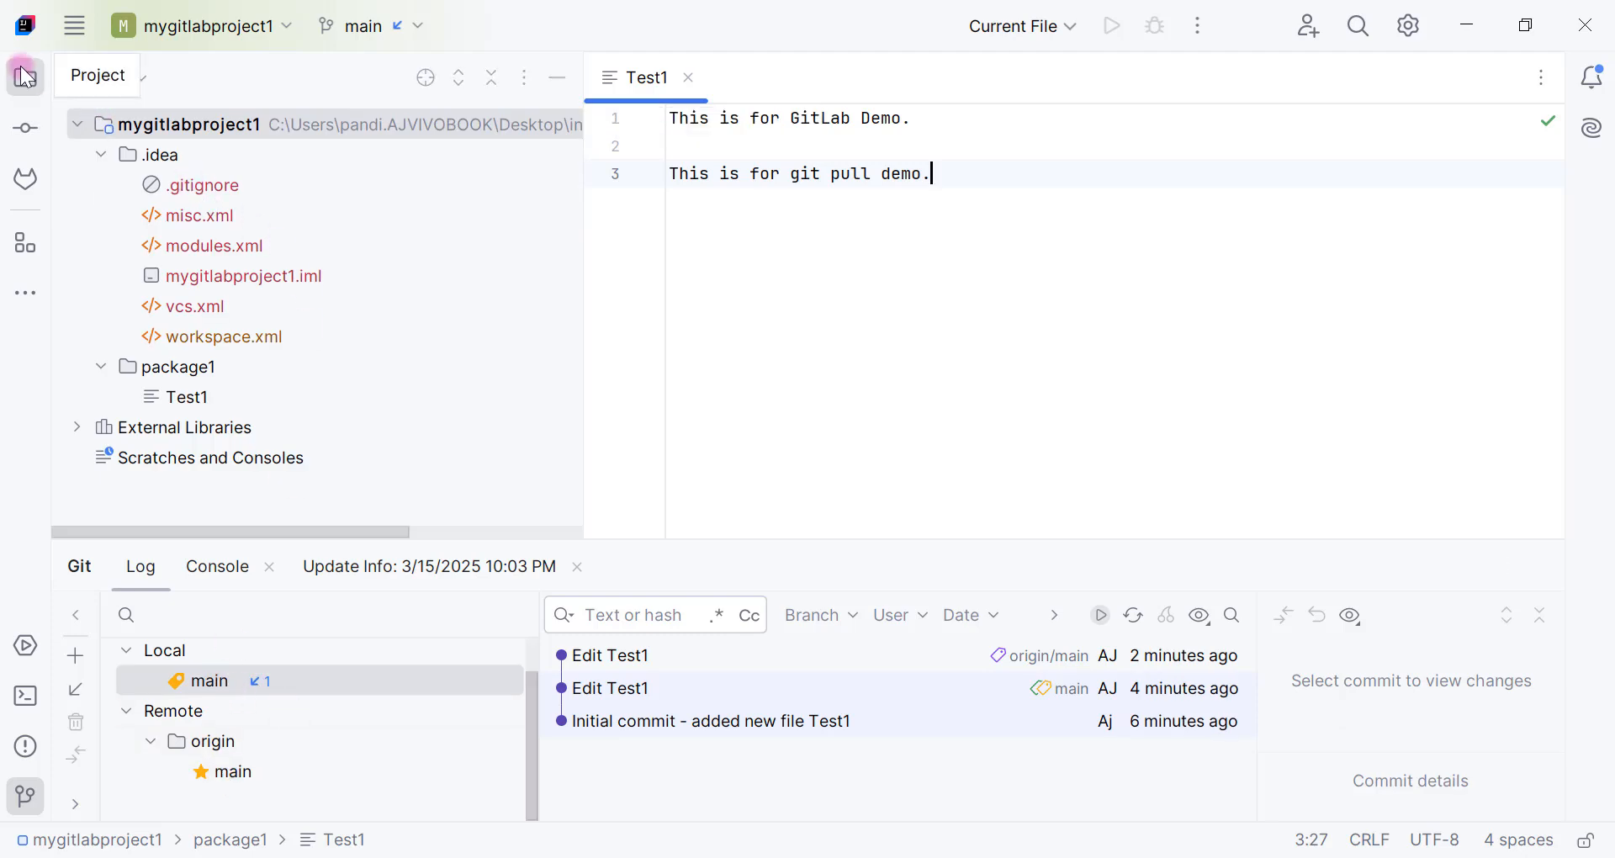
View the Git remotes configured for mygitlabproject1 and close the list without changes.
{"action": "right_click", "coordinate": [231, 125]}
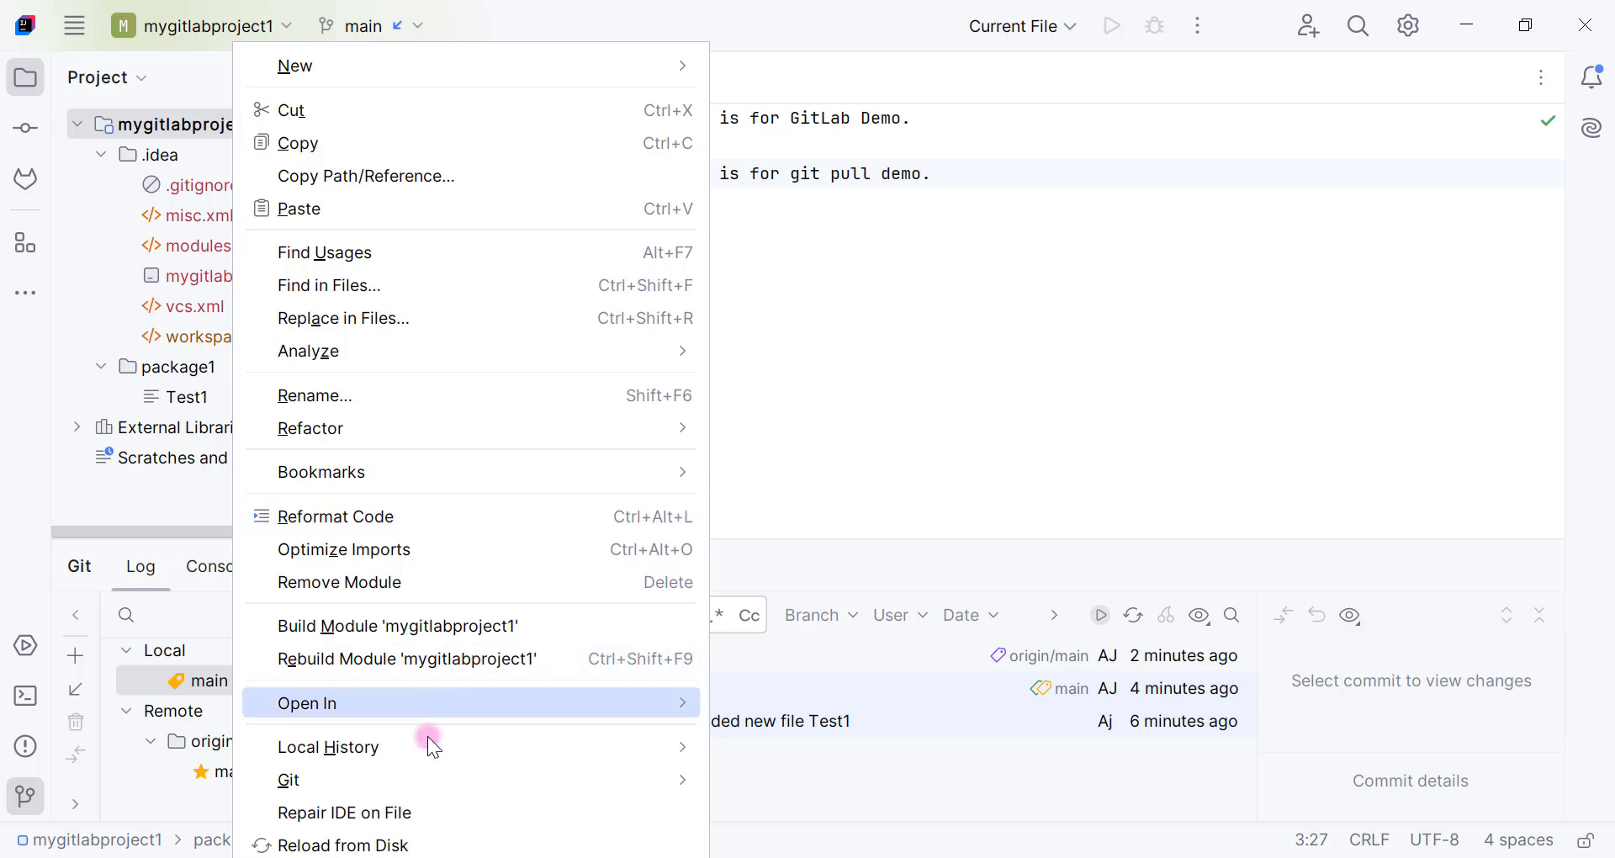
{"action": "mouse_move", "coordinate": [414, 779]}
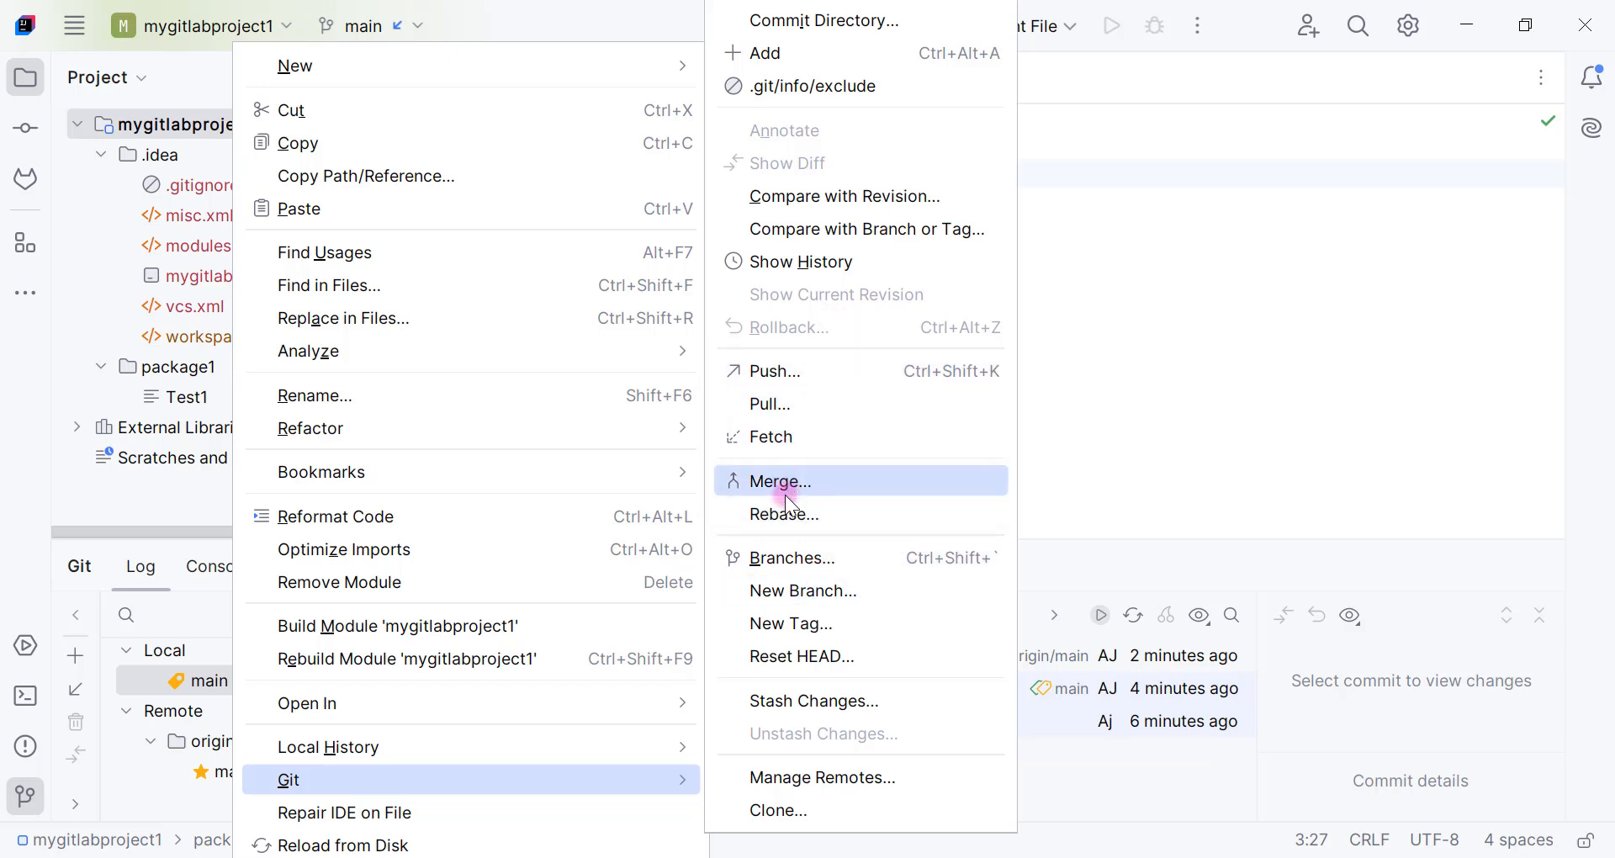
{"action": "left_click", "coordinate": [862, 795]}
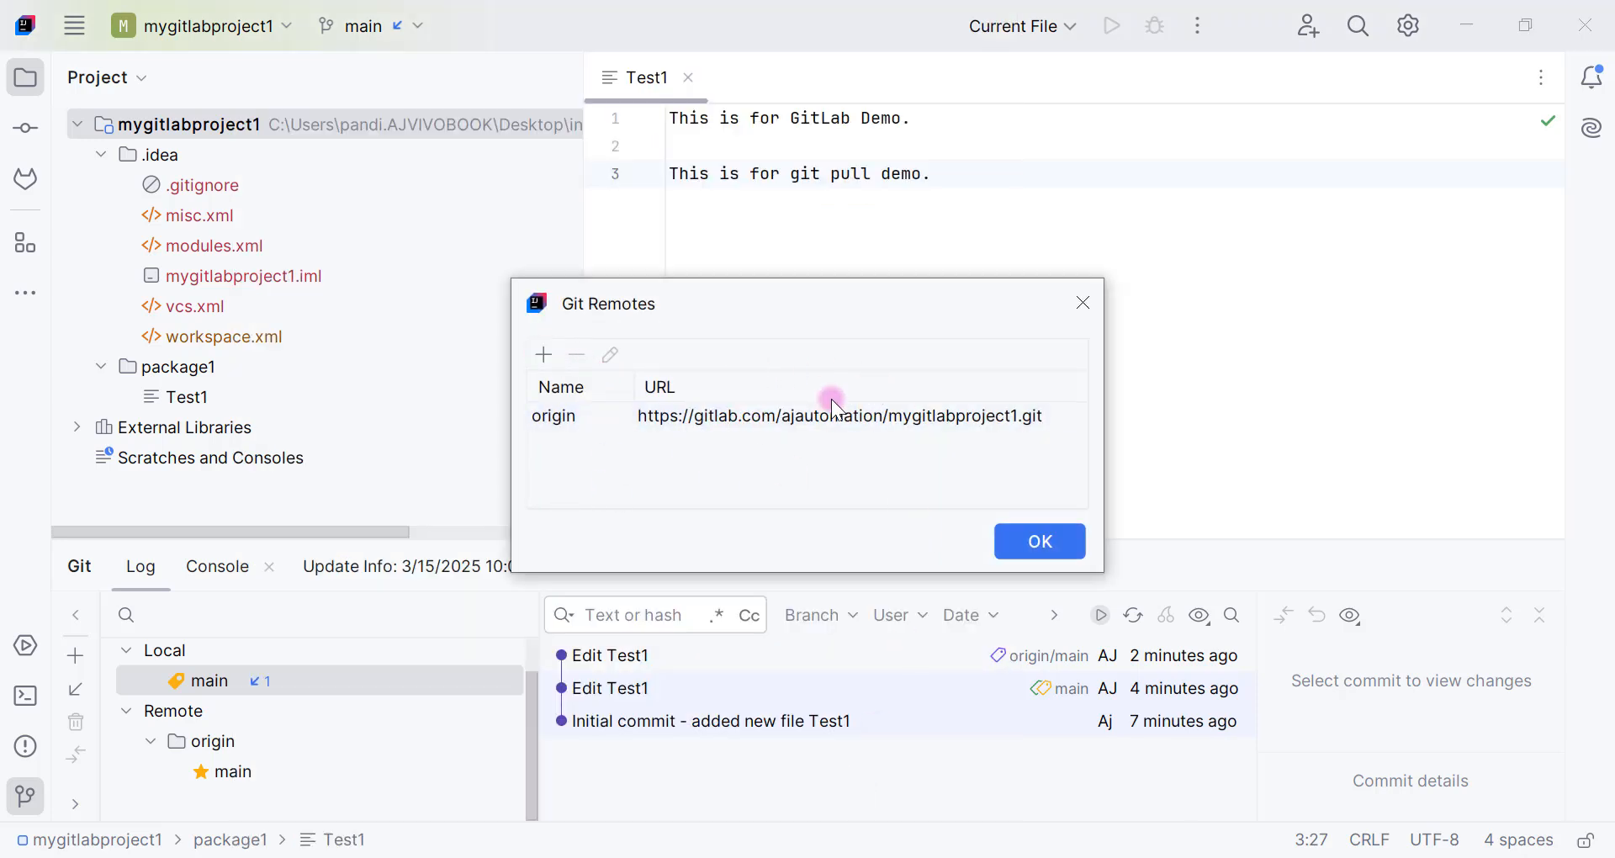
{"action": "left_click", "coordinate": [1084, 303]}
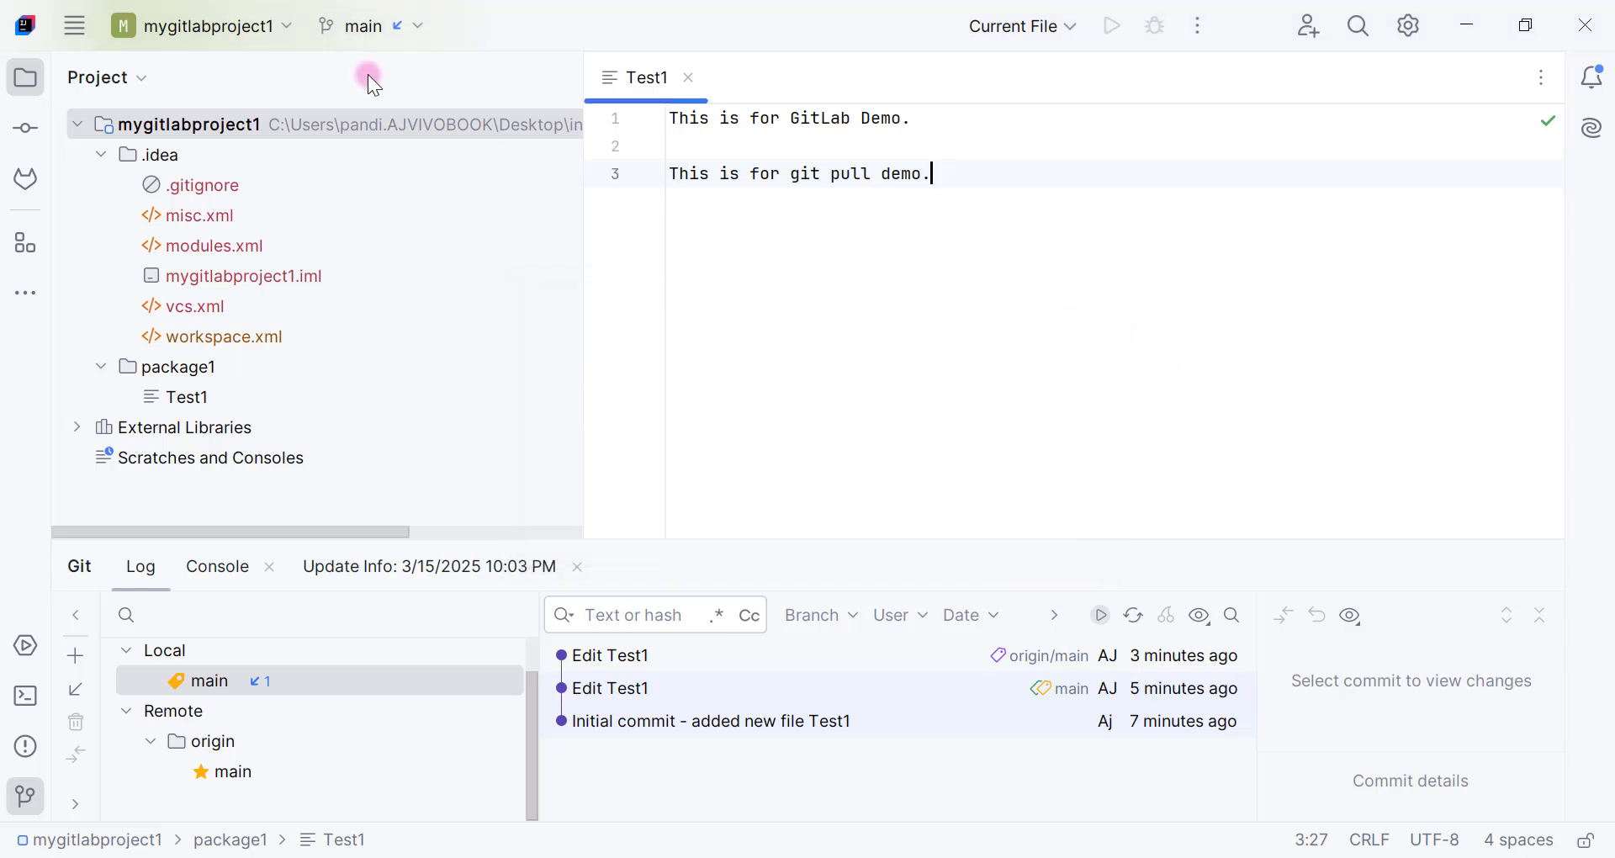
Merge origin/main into the local main branch of mygitlabproject1 and check the fifth line of Test1 in the editor.
{"action": "right_click", "coordinate": [277, 126]}
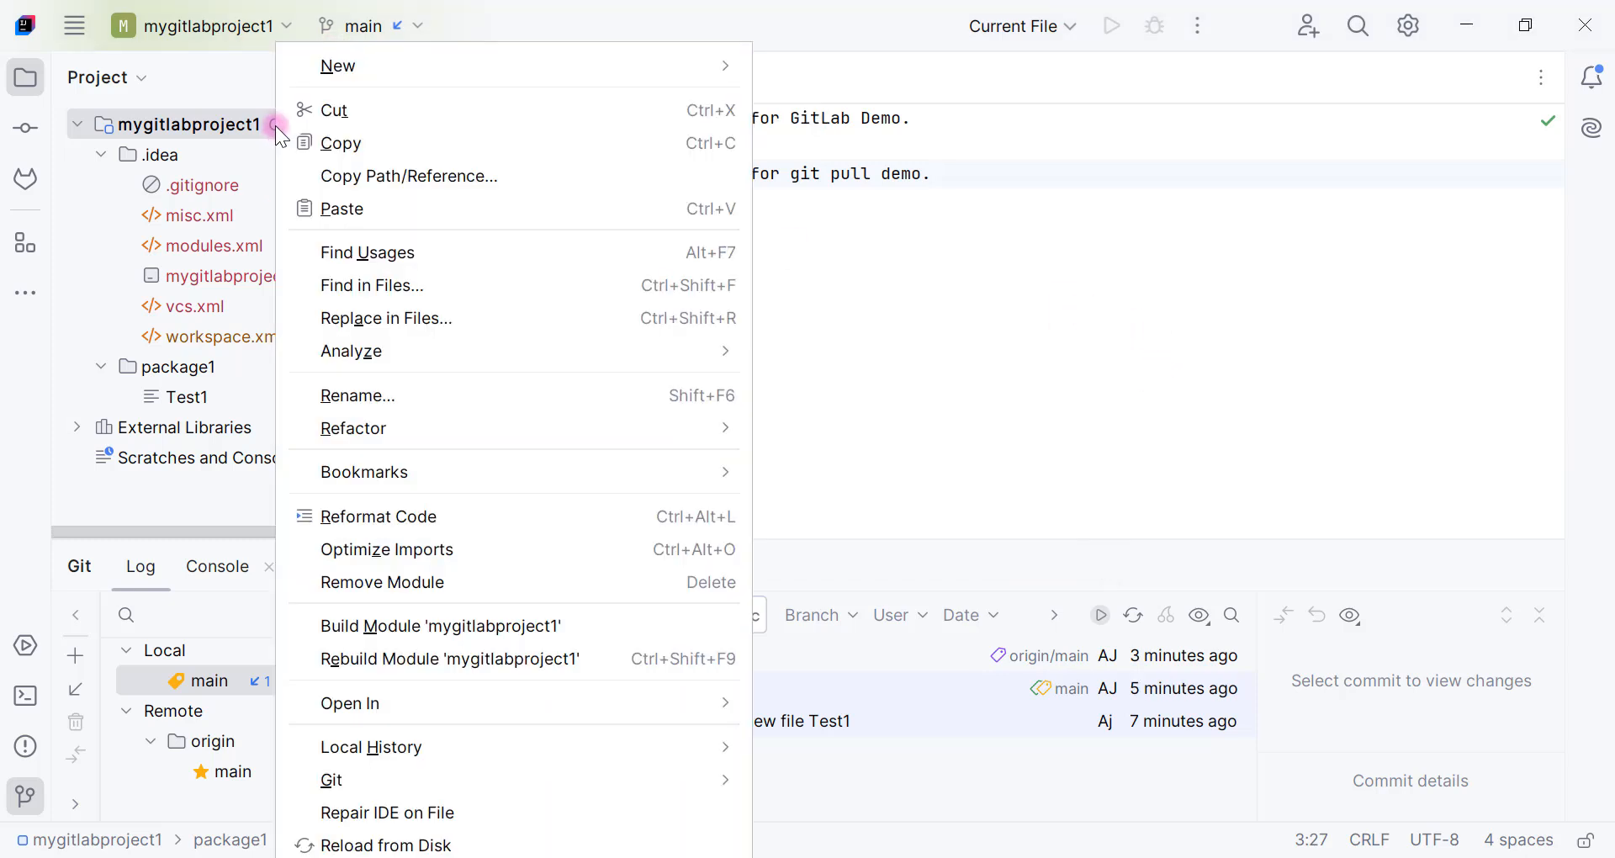
{"action": "mouse_move", "coordinate": [499, 780]}
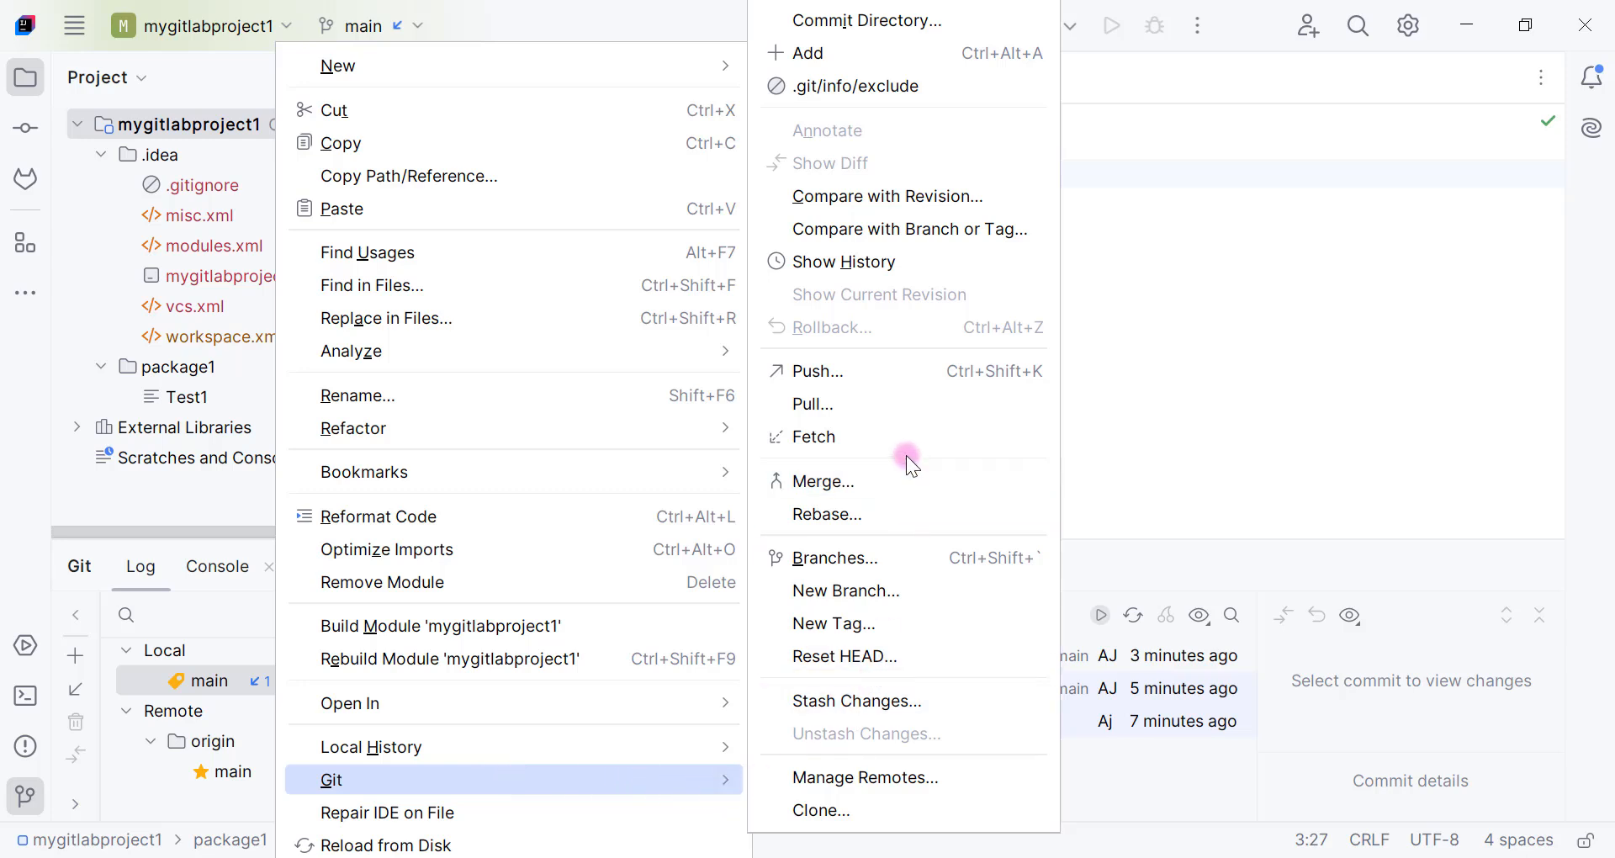
{"action": "left_click", "coordinate": [844, 483]}
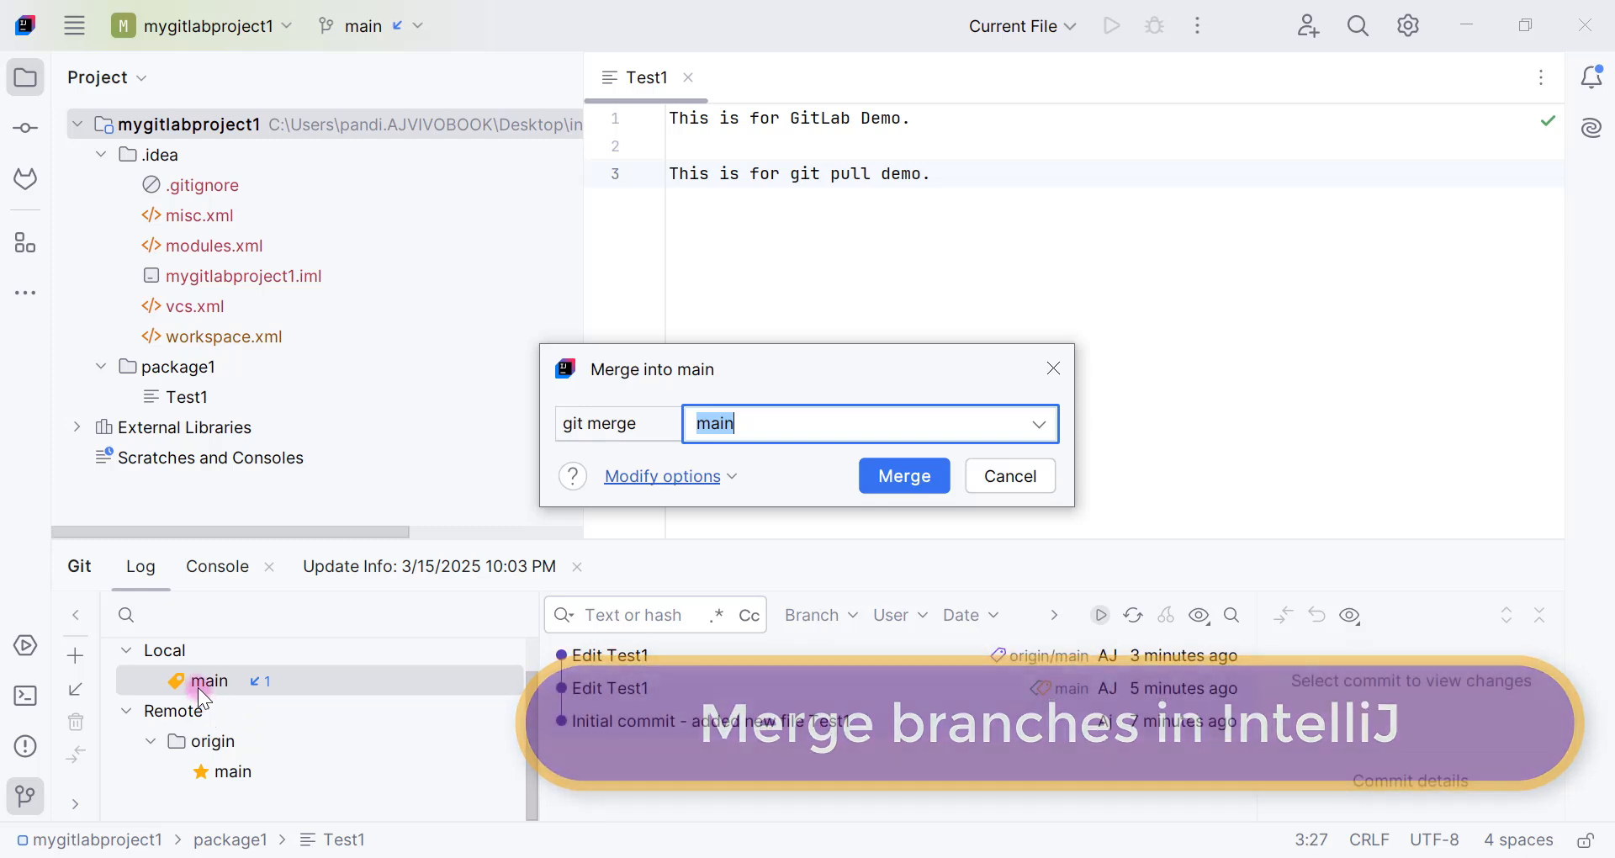
{"action": "left_click", "coordinate": [1041, 425]}
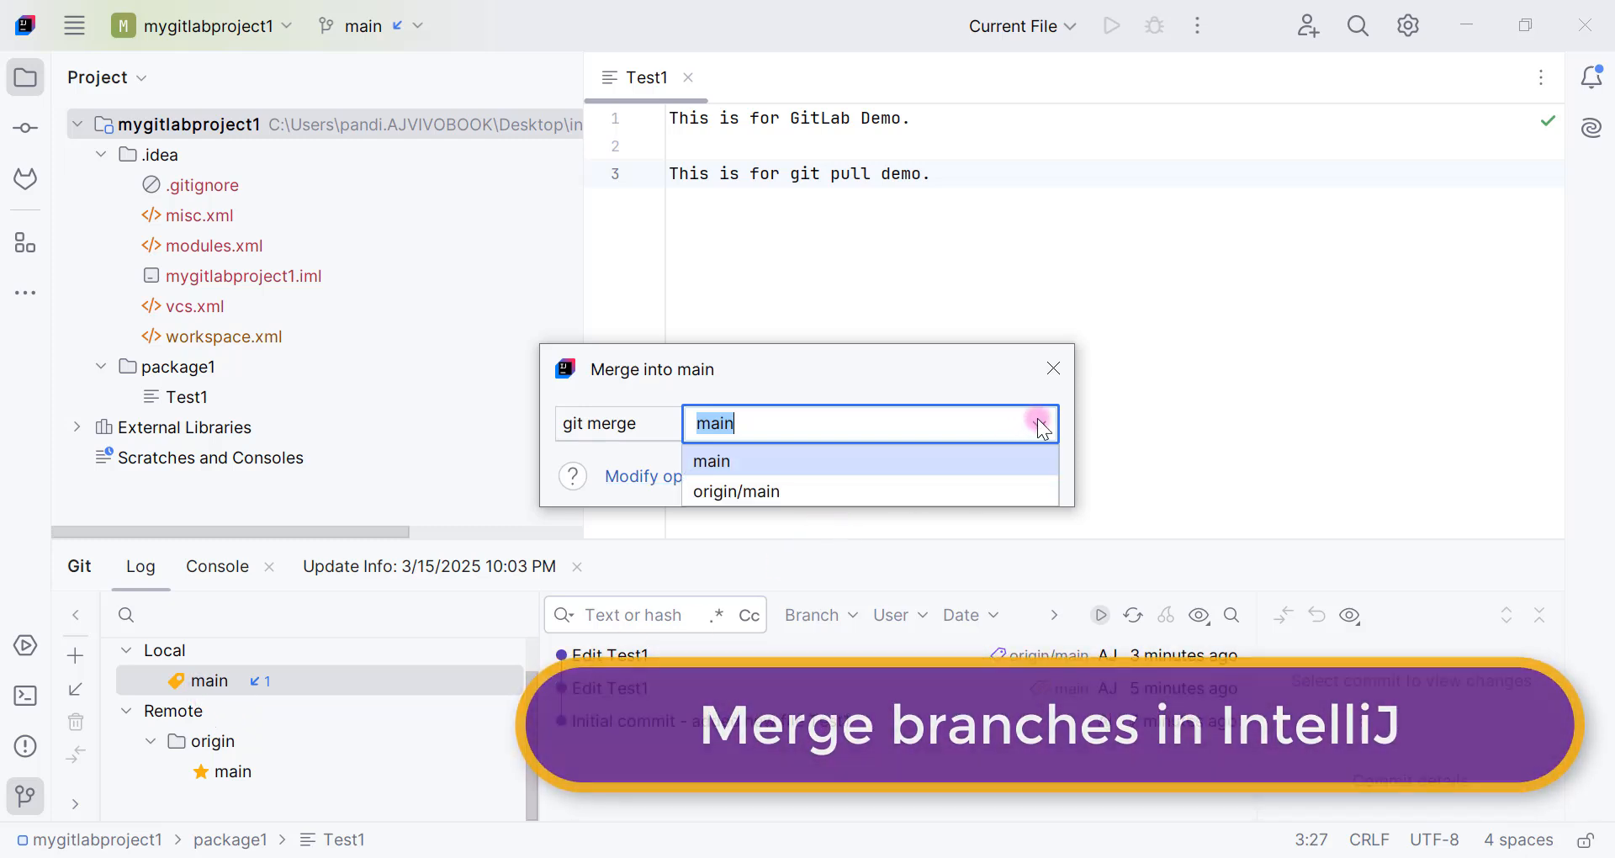
{"action": "left_click", "coordinate": [738, 492]}
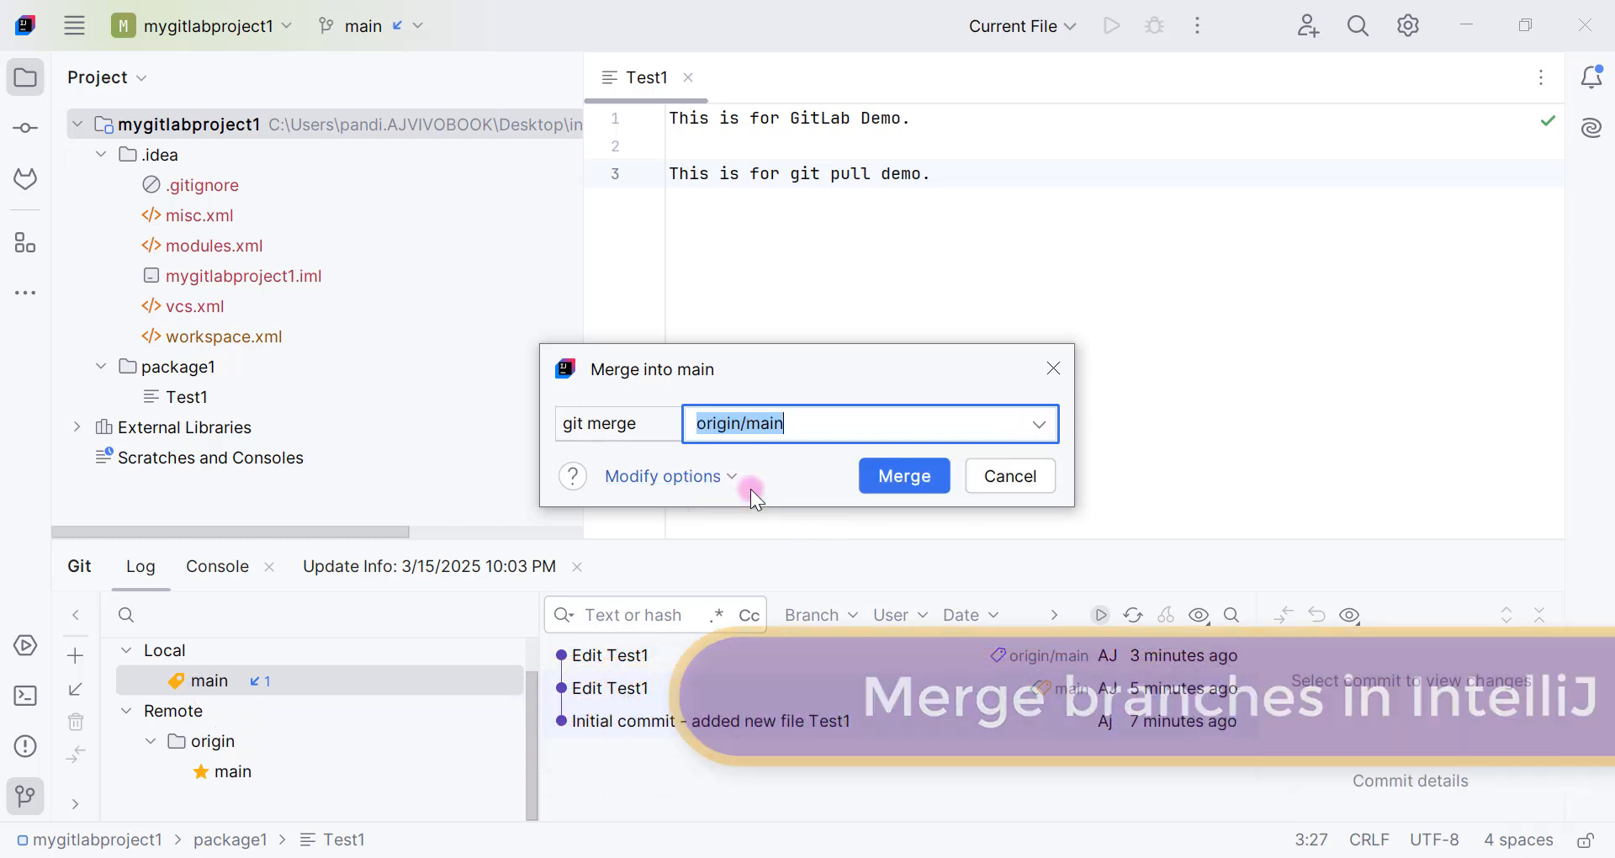
{"action": "left_click", "coordinate": [890, 477]}
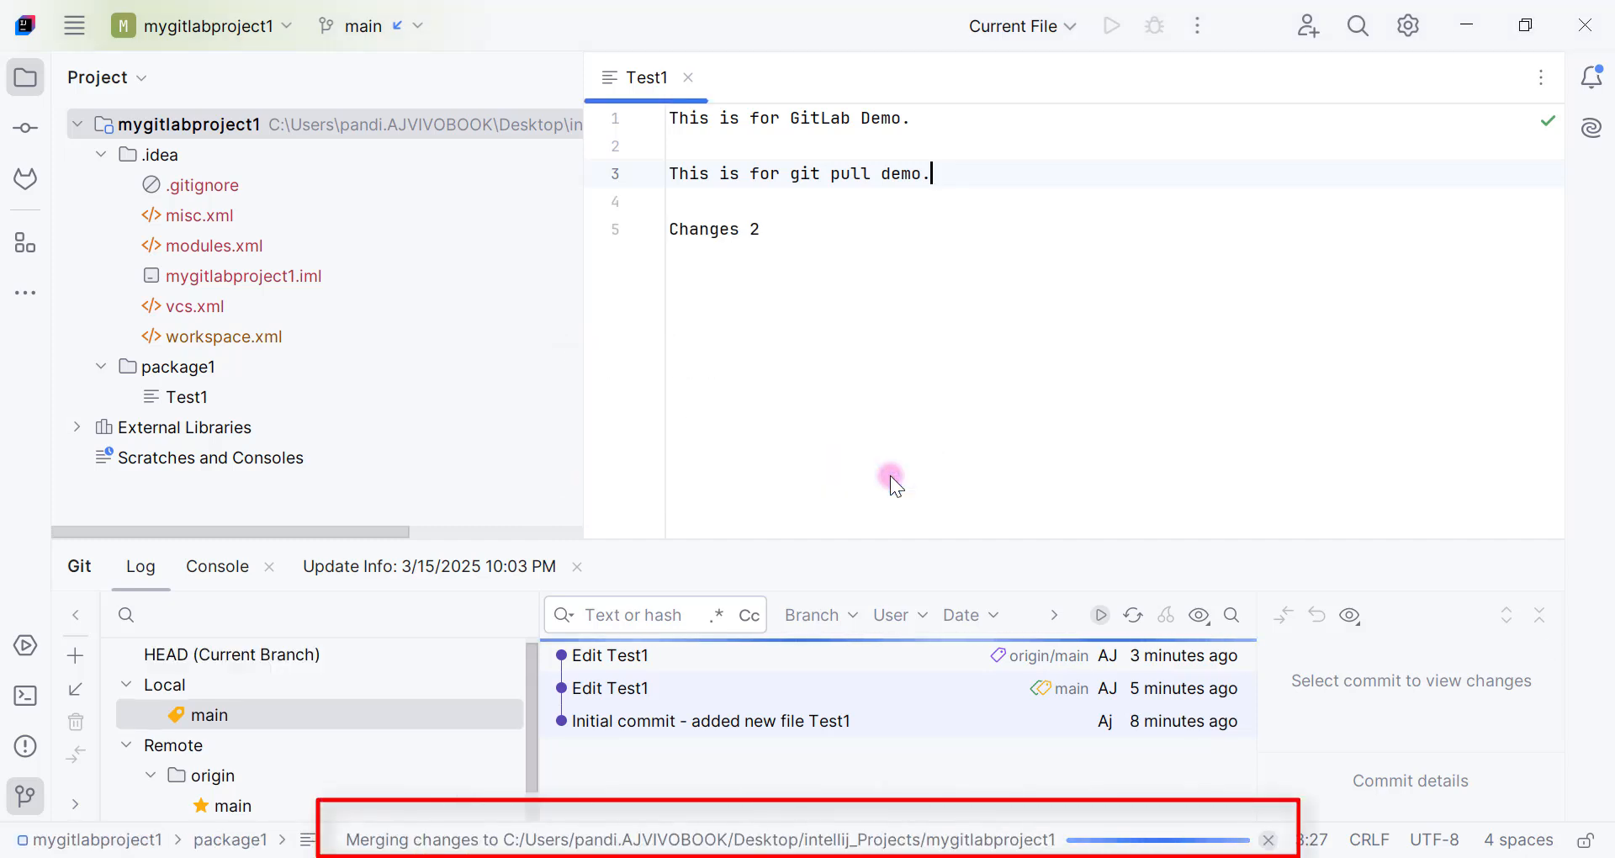
{"action": "triple_click", "coordinate": [712, 232]}
{"action": "left_click", "coordinate": [794, 232]}
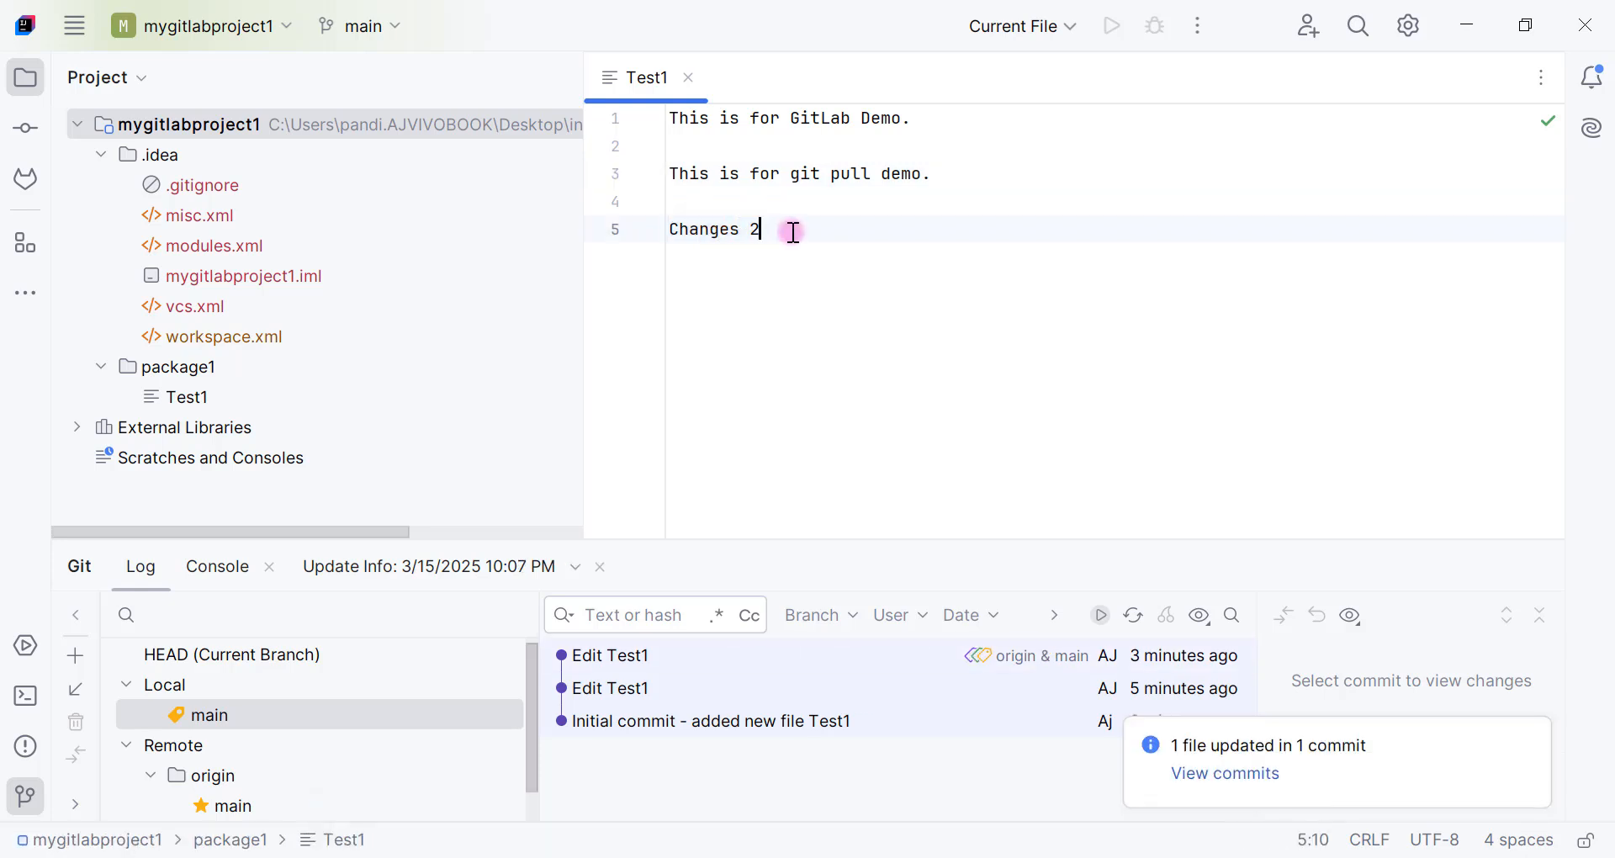
Run Update Project from the Git commands to bring in the latest remote changes.
{"action": "left_click", "coordinate": [74, 27]}
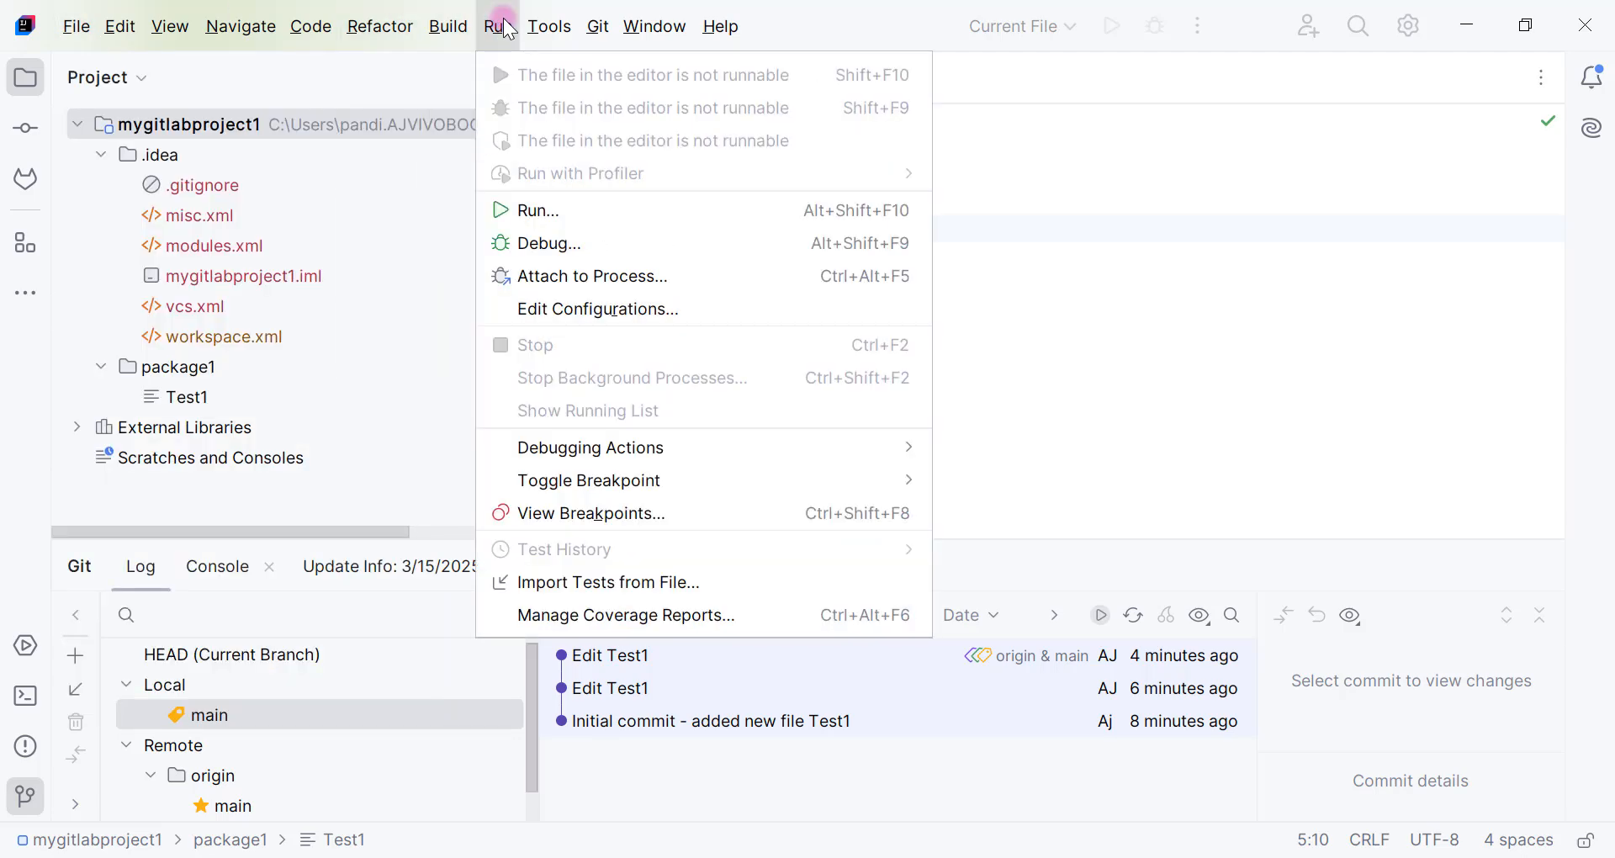
{"action": "mouse_move", "coordinate": [602, 30]}
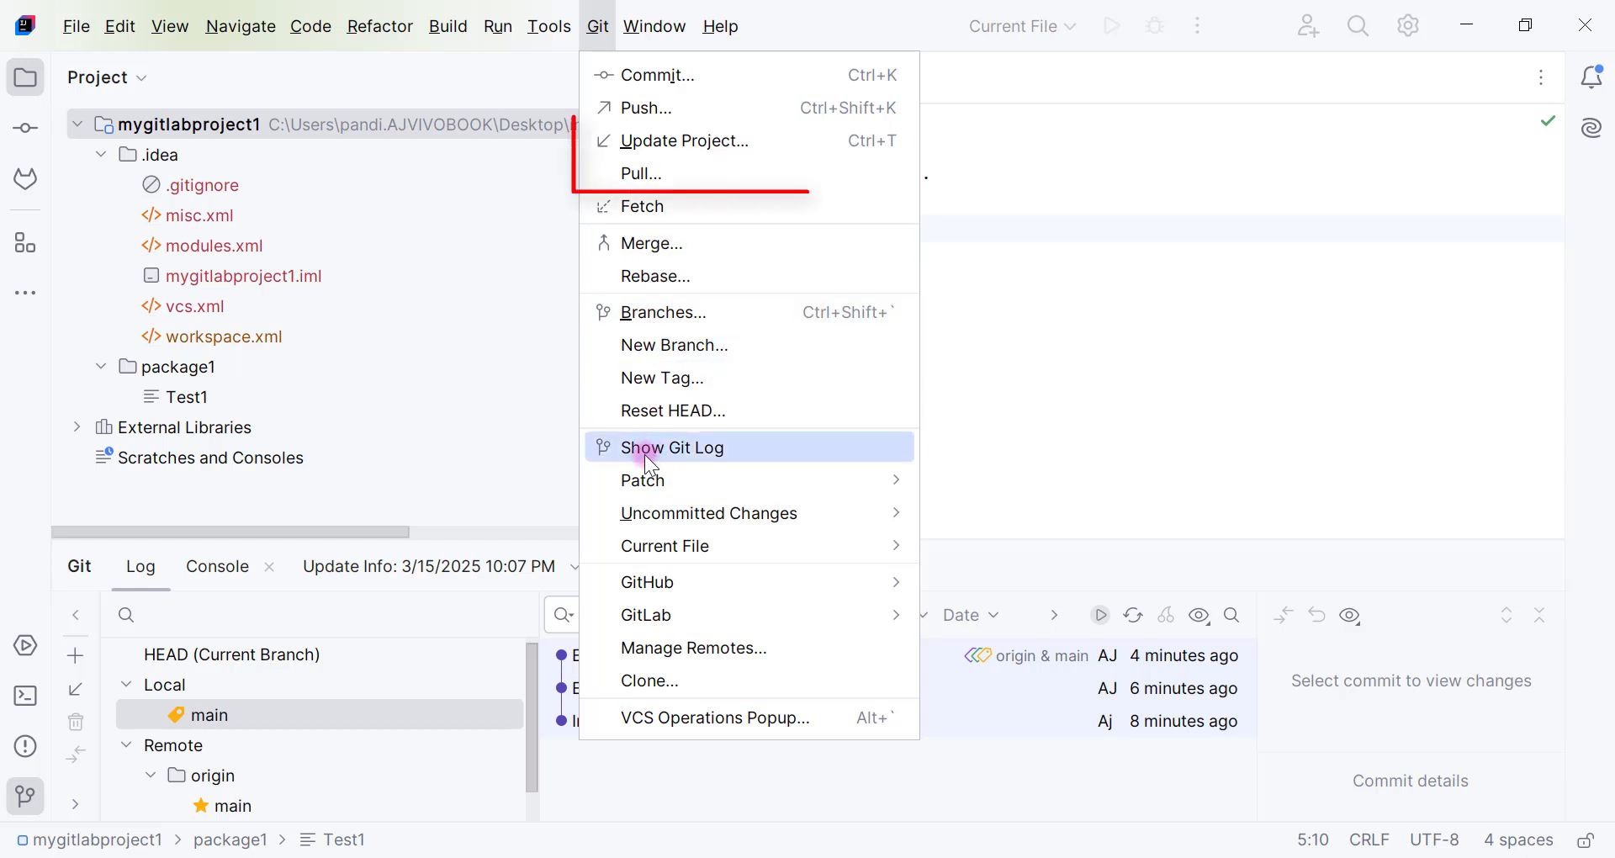
{"action": "mouse_move", "coordinate": [659, 615]}
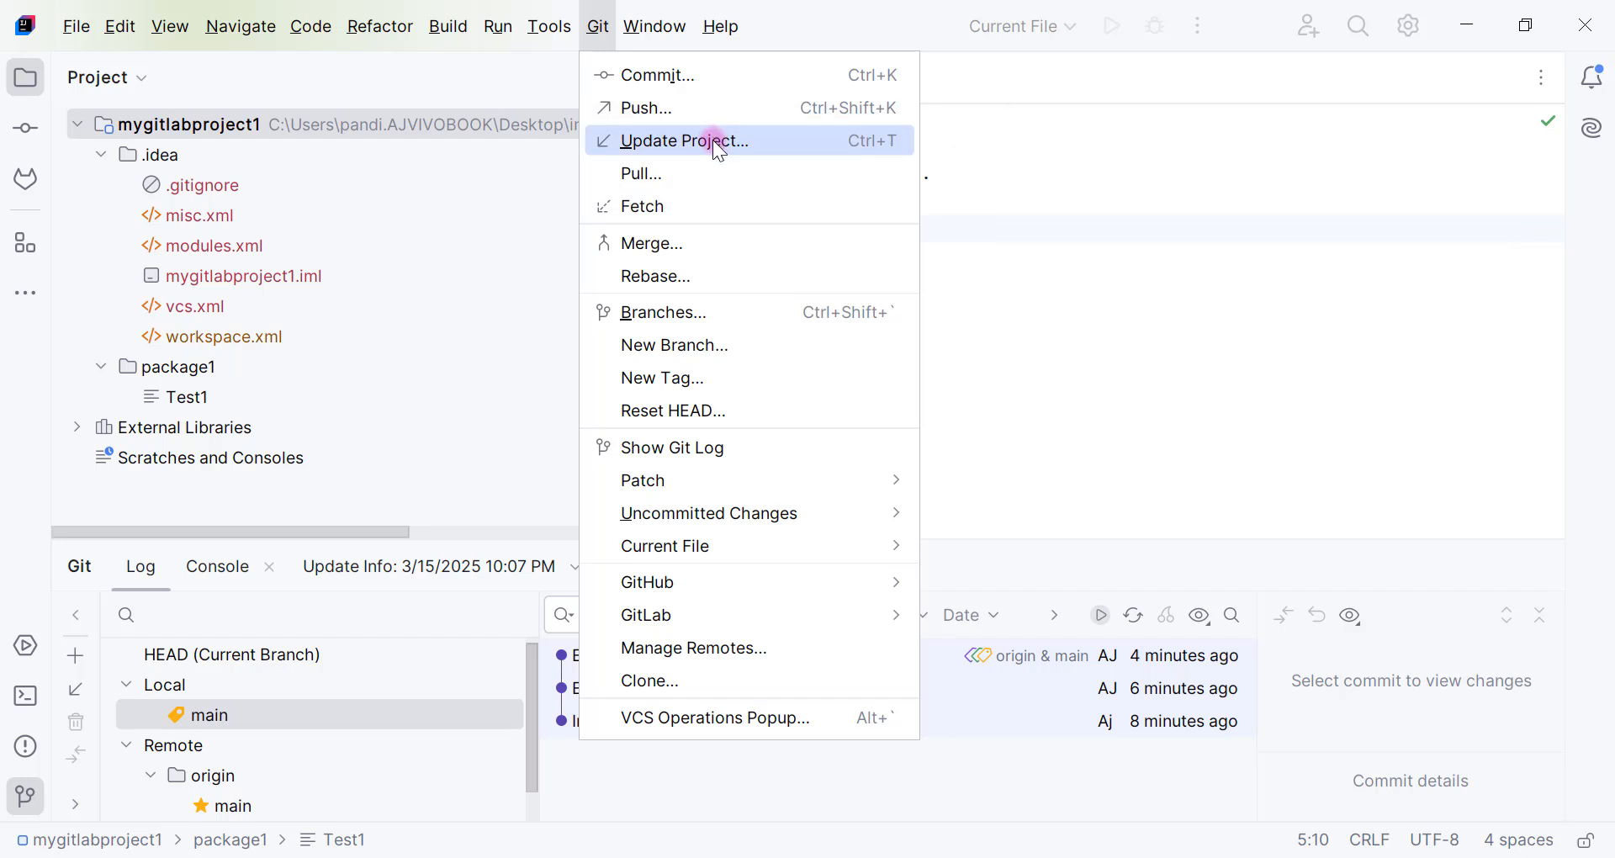
{"action": "left_click", "coordinate": [714, 140]}
{"action": "left_click", "coordinate": [901, 508]}
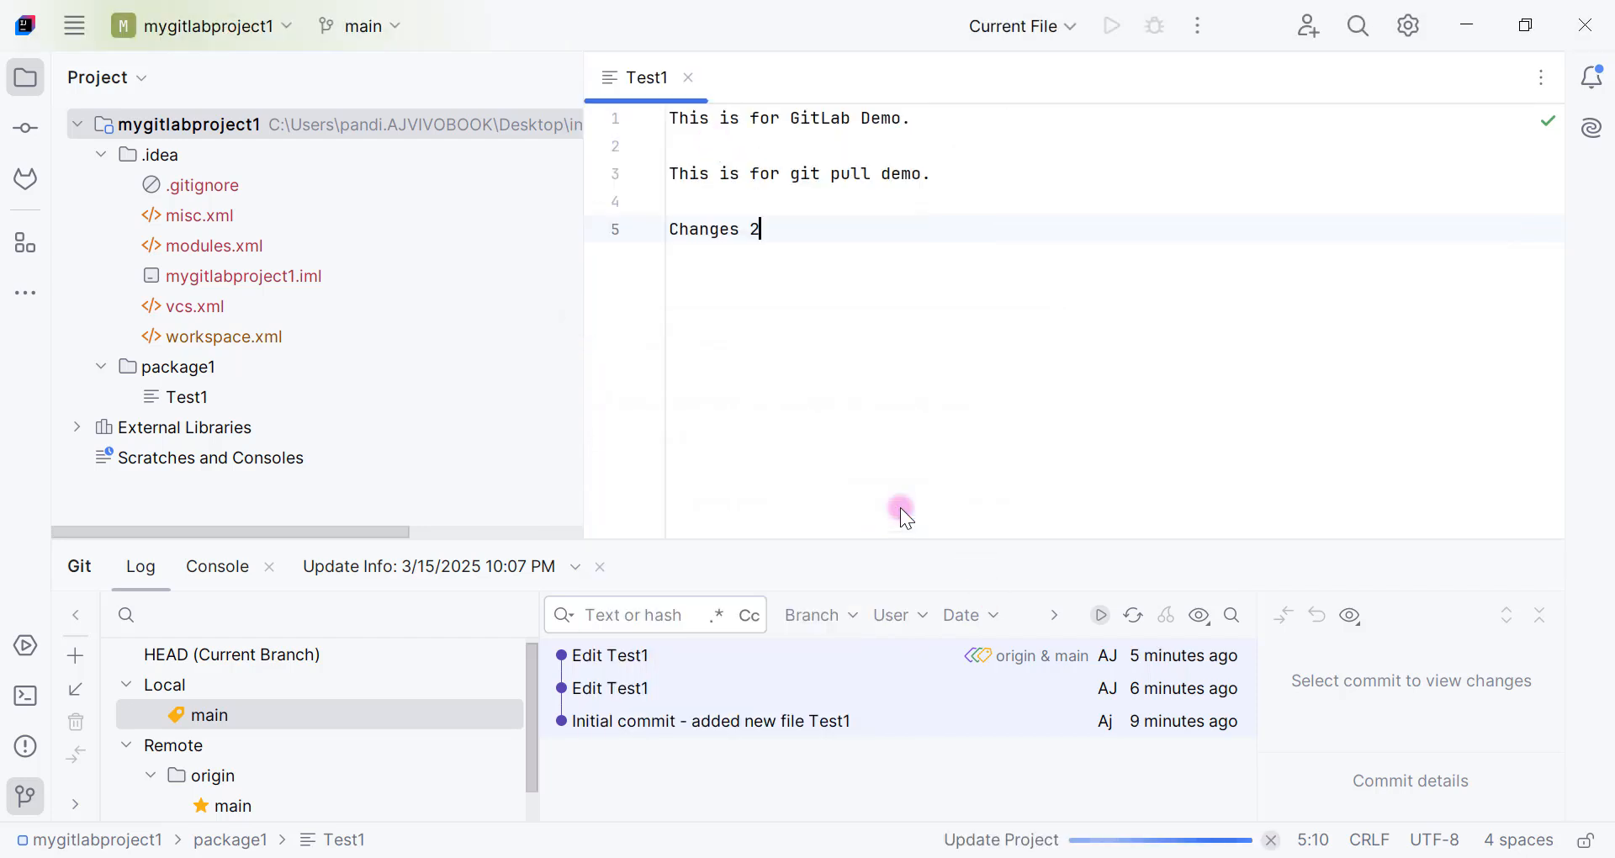
{"action": "left_click", "coordinate": [963, 755]}
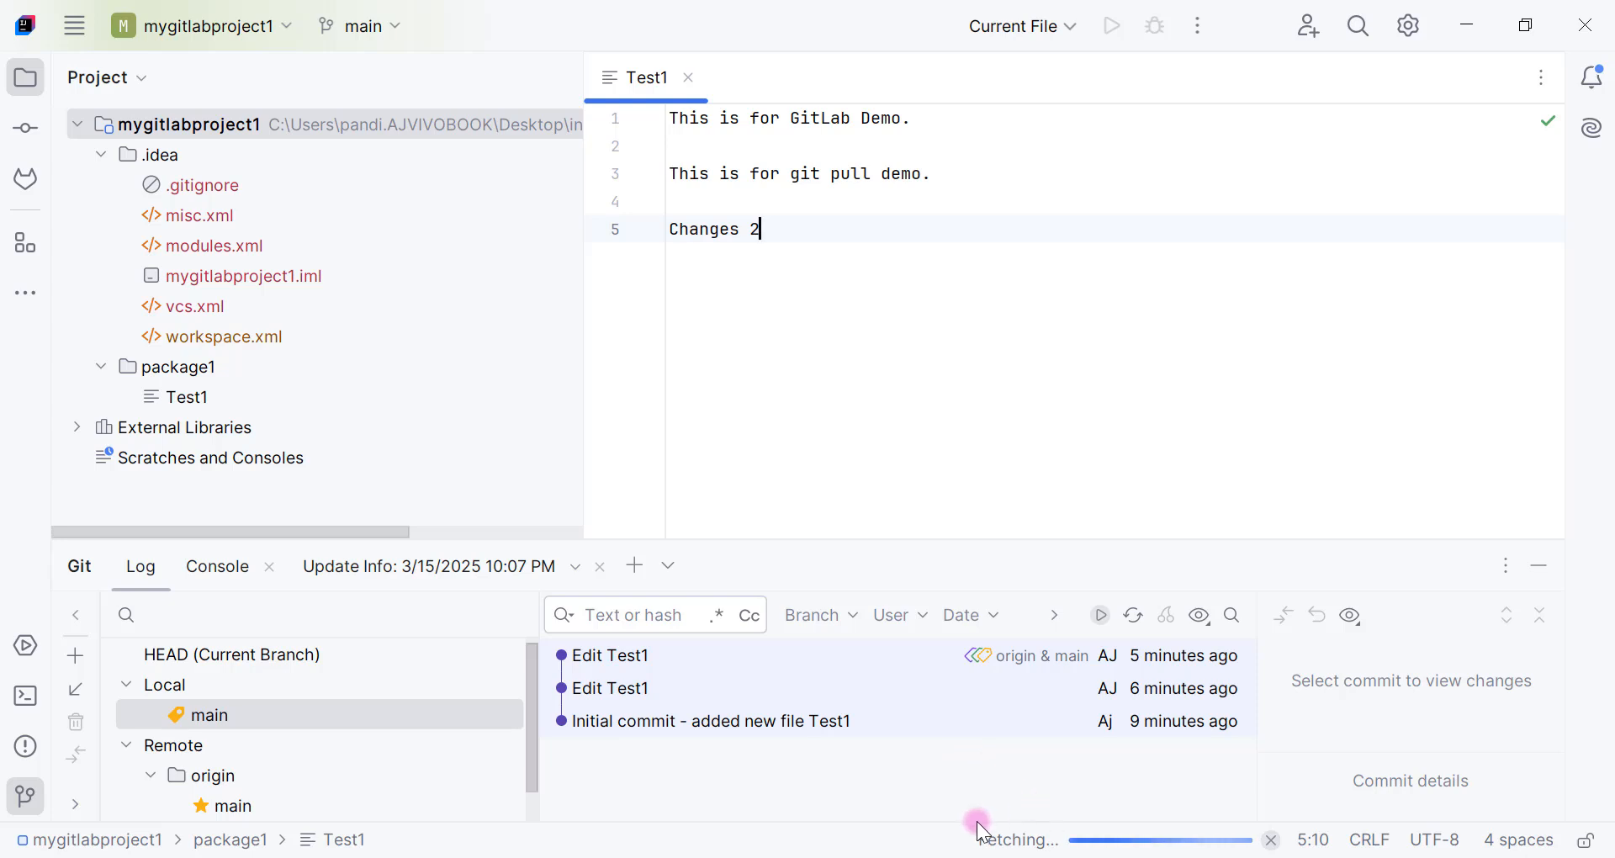
{"action": "left_click", "coordinate": [893, 408]}
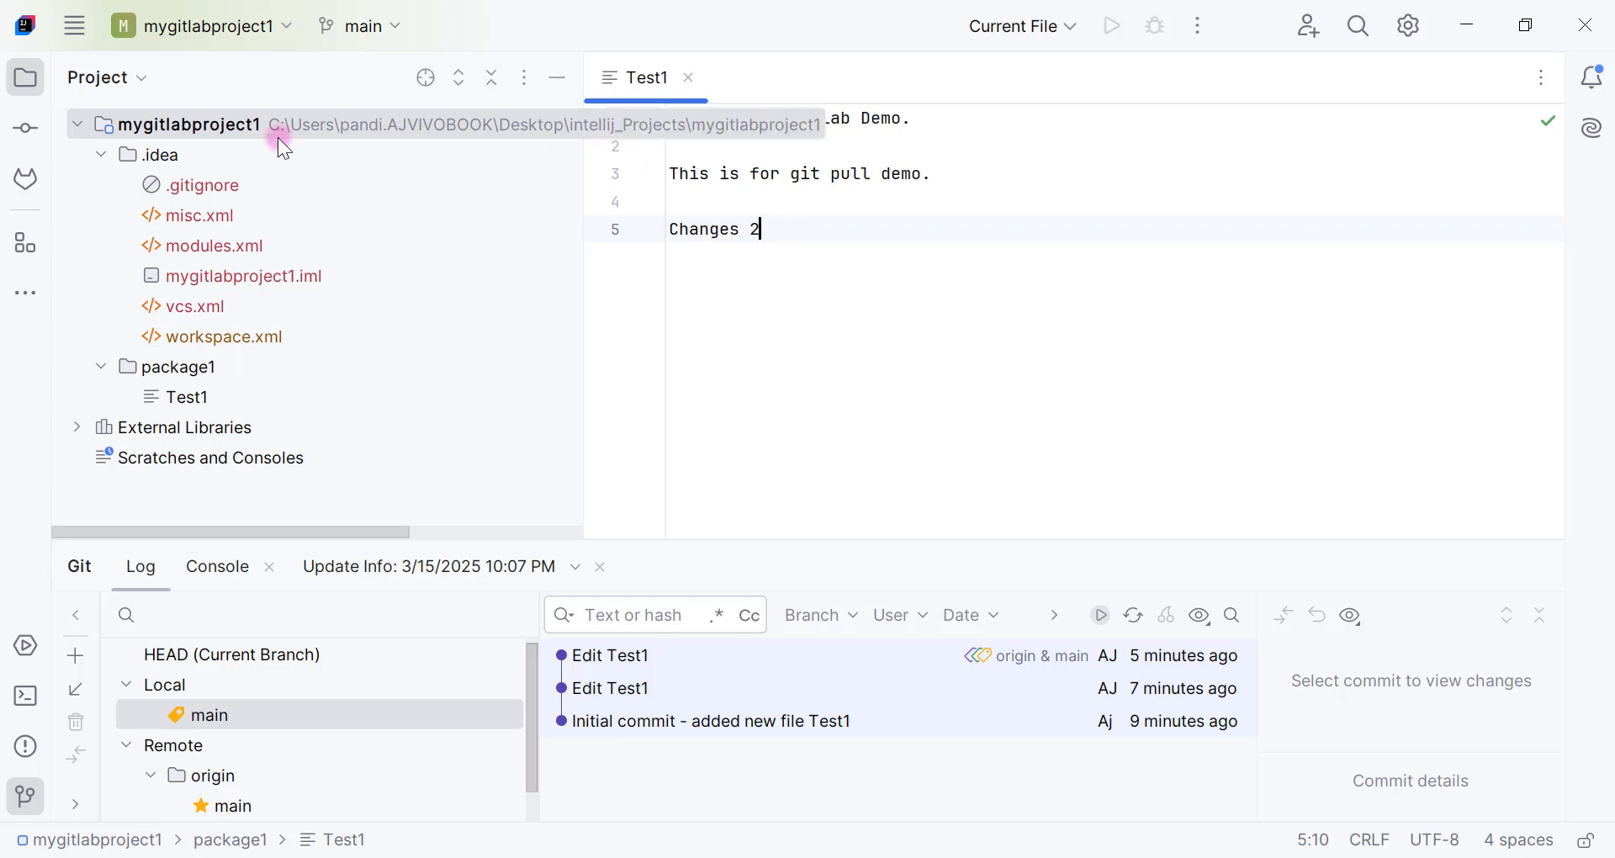
Open a new GitLab merge request form for mygitlabproject1 and view its head repository and branch options.
{"action": "left_click", "coordinate": [25, 178]}
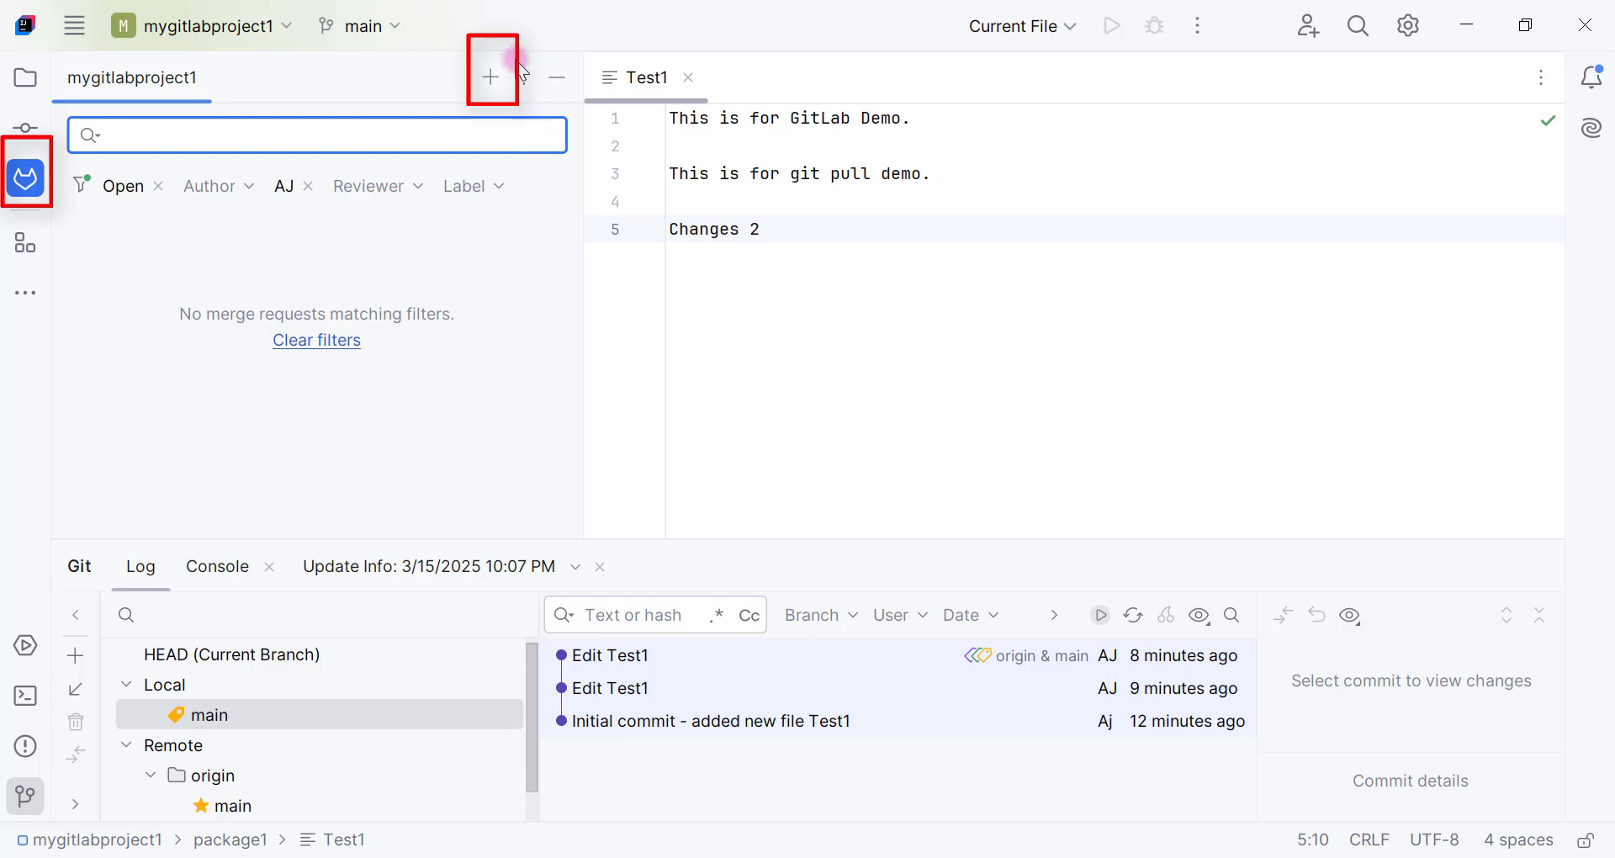
{"action": "left_click", "coordinate": [486, 77]}
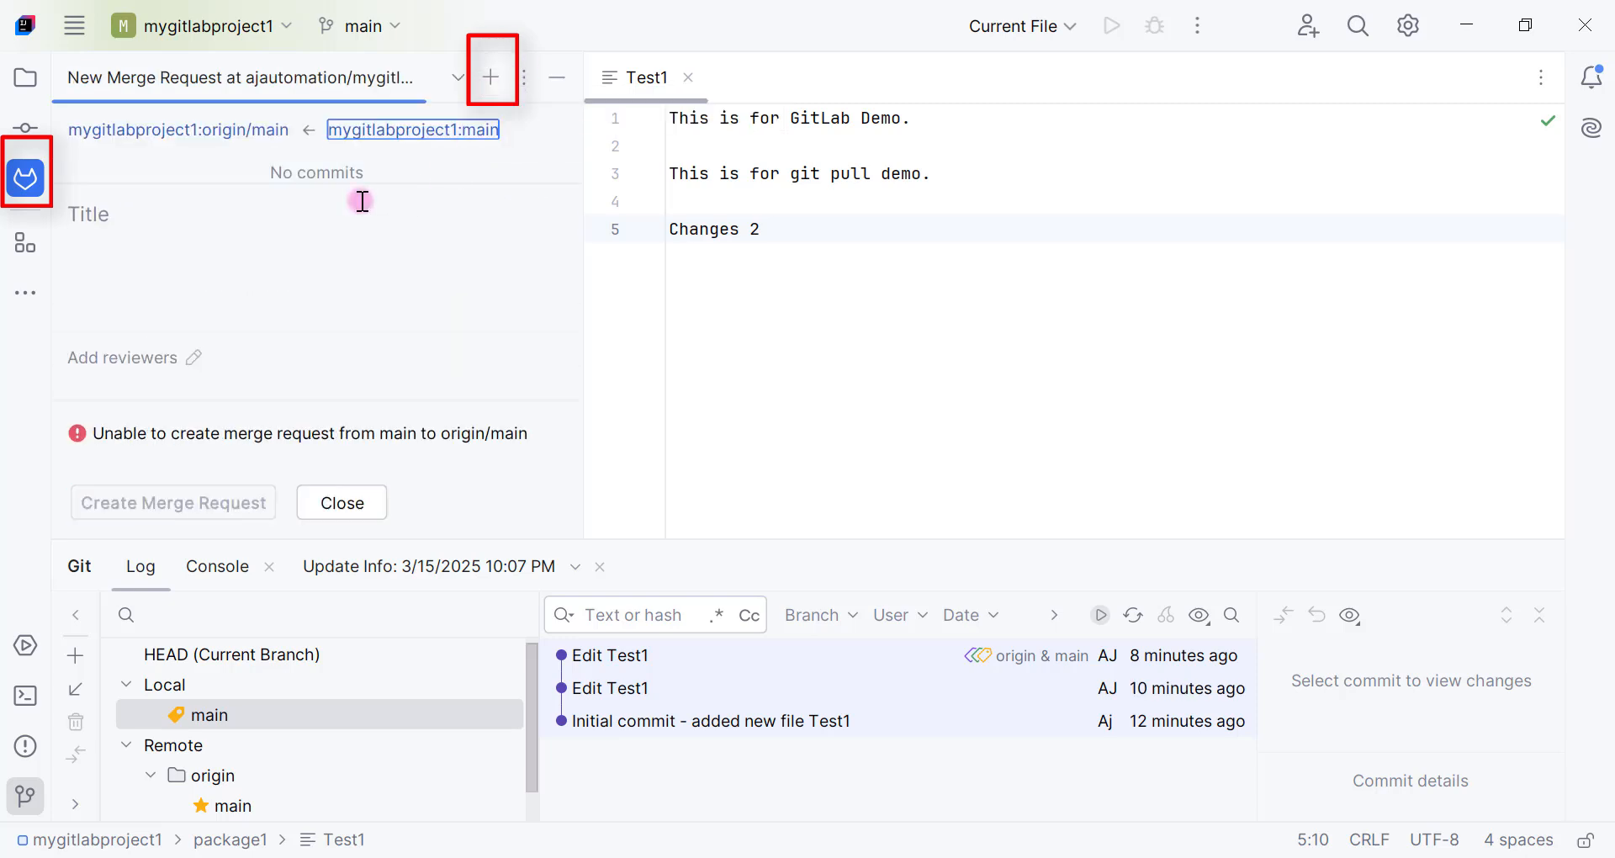
{"action": "left_click", "coordinate": [436, 130]}
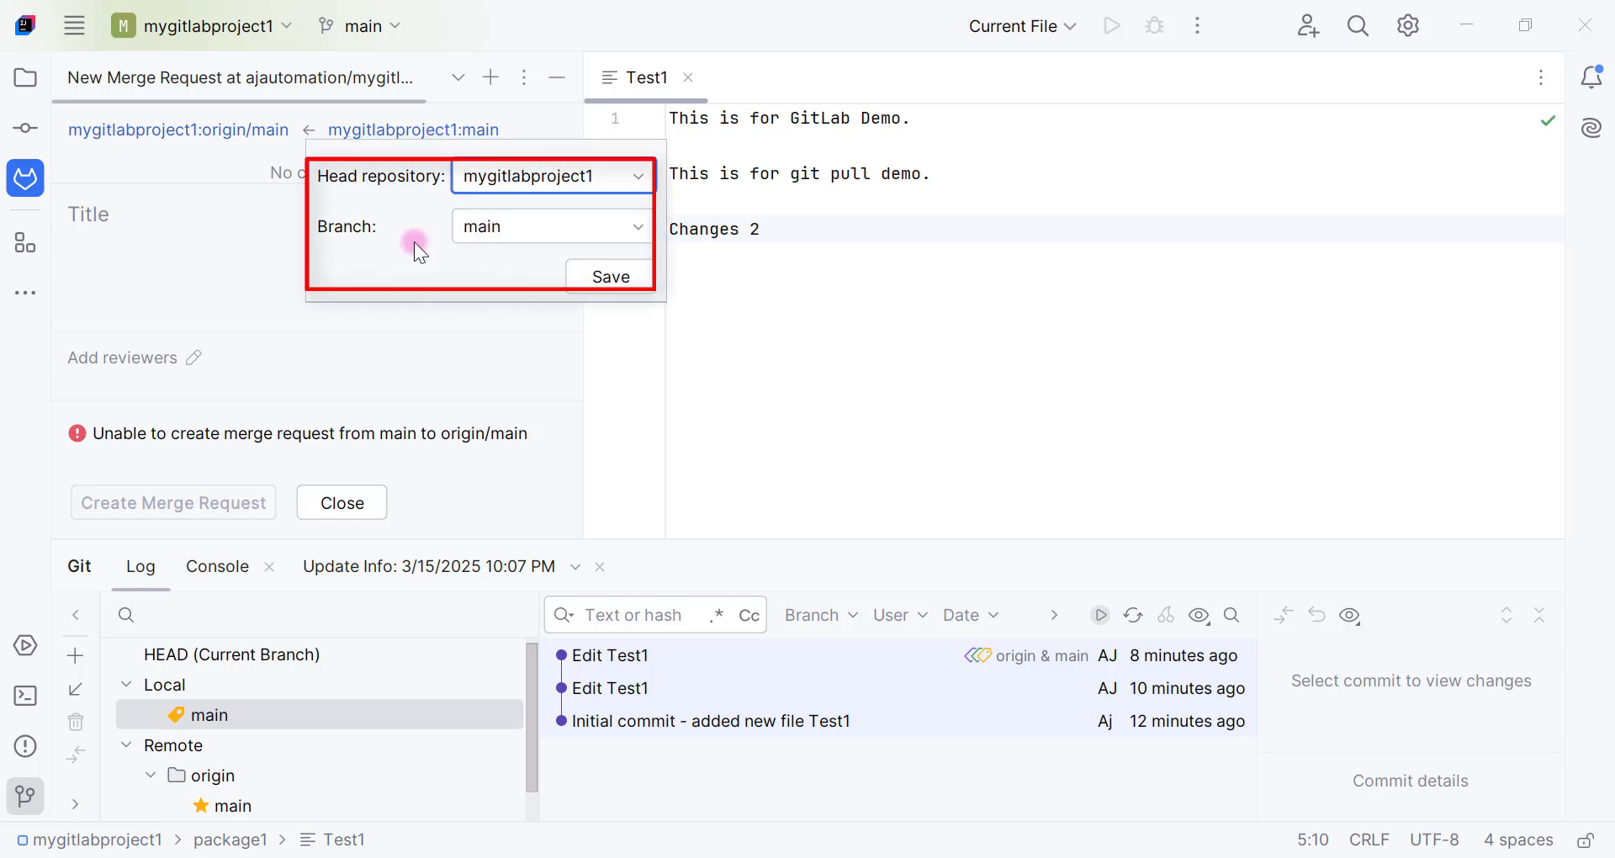
{"action": "left_click", "coordinate": [219, 278]}
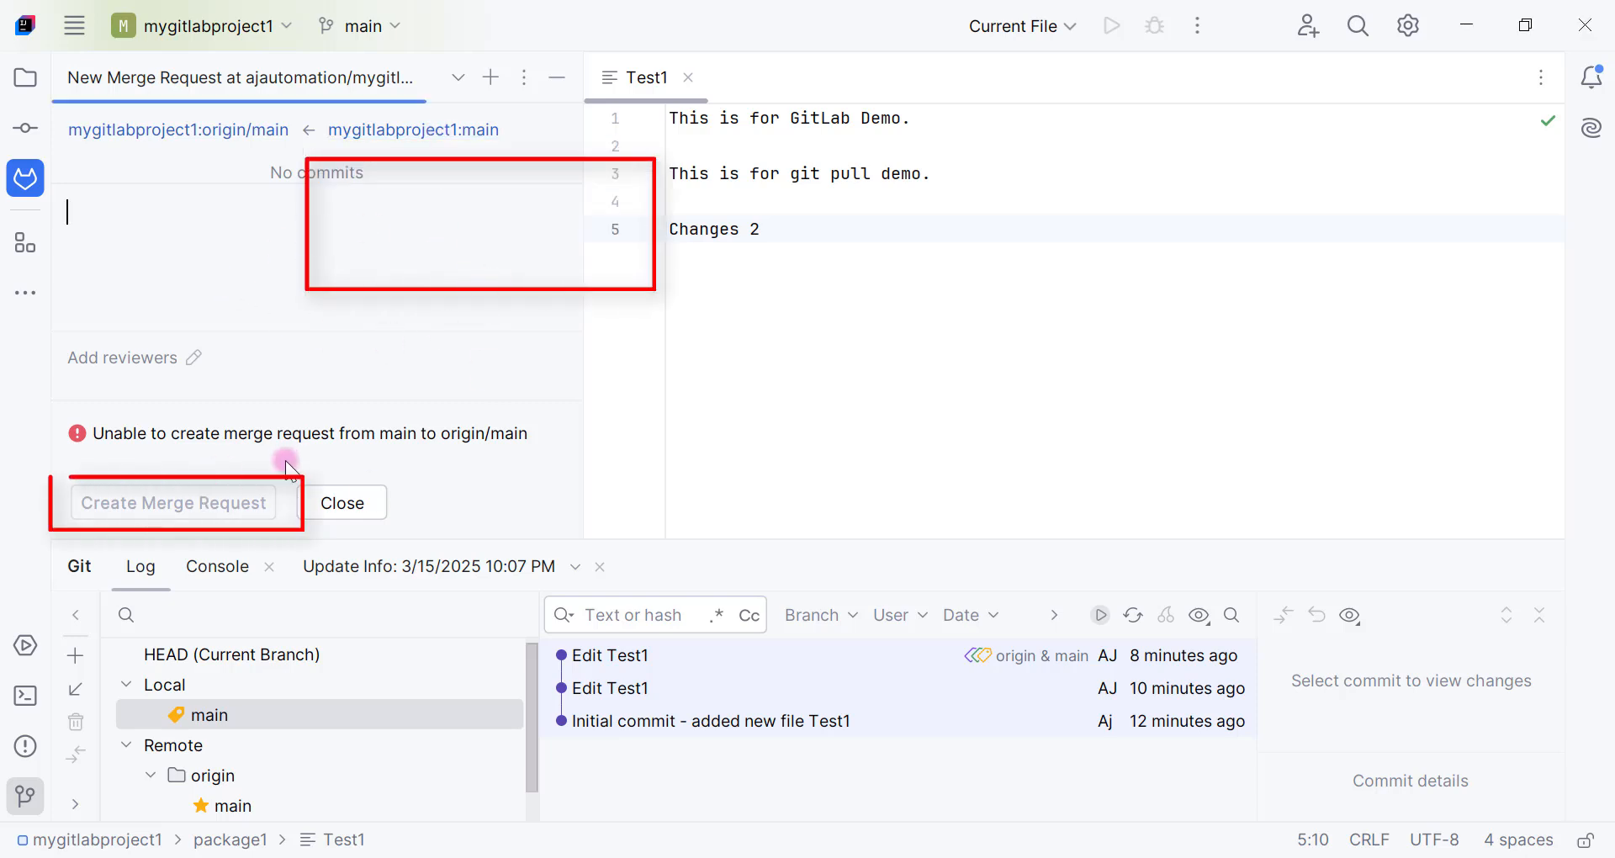